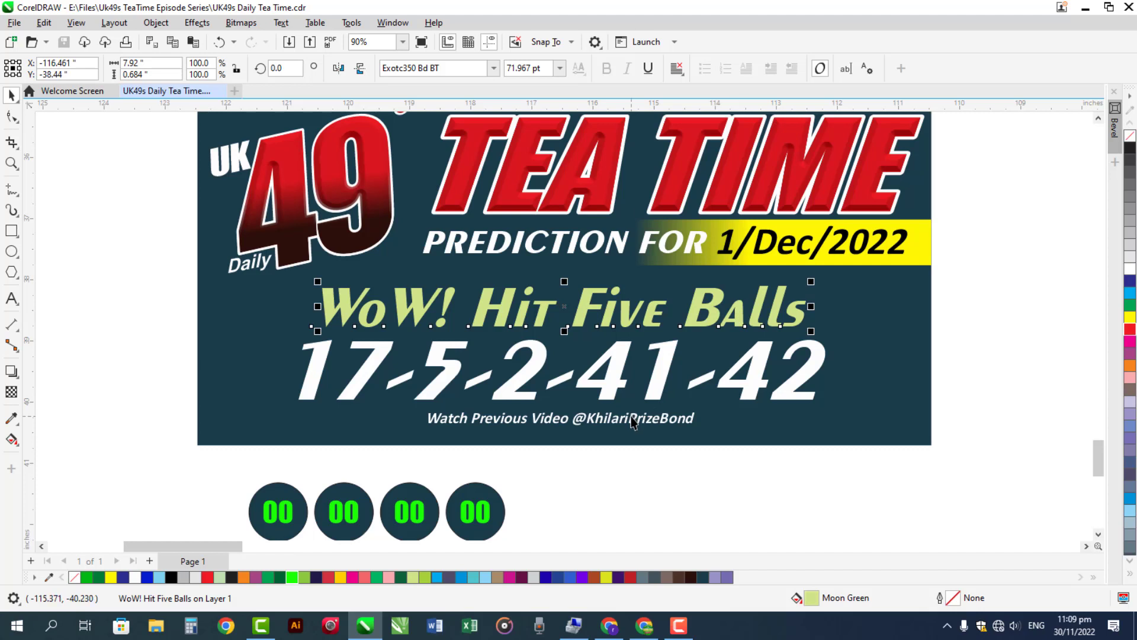
Step: Place a dark brown copy of the "Watch Previous Video" caption below the banner and change its text to "check previous video how hit five balls"
drag(633, 421, 776, 488)
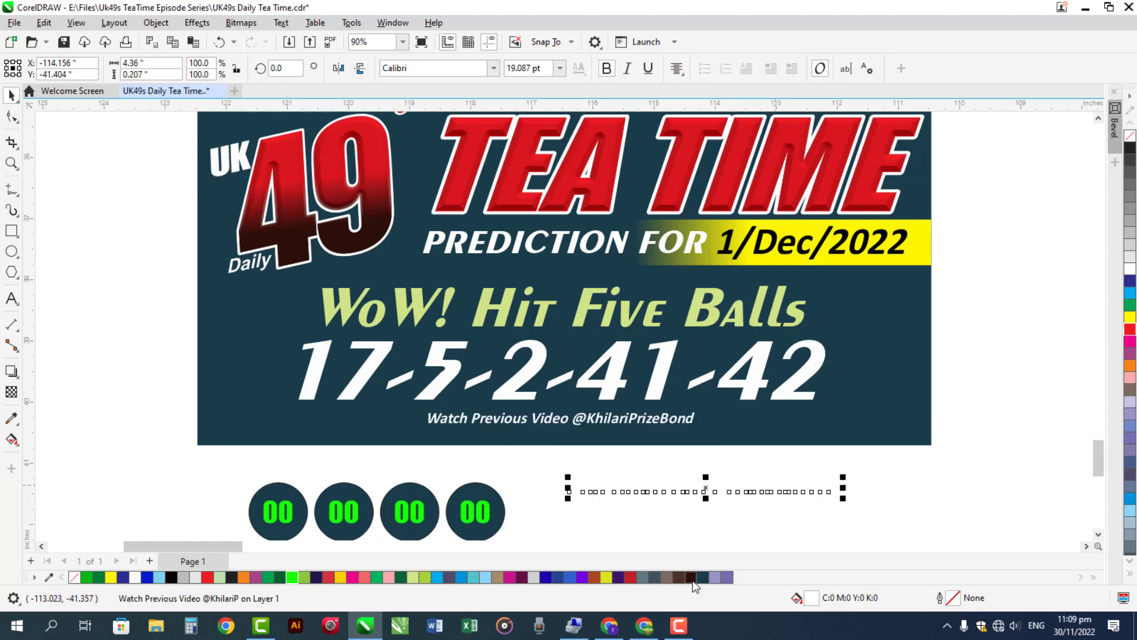
double_click(734, 493)
key(ctrl+a)
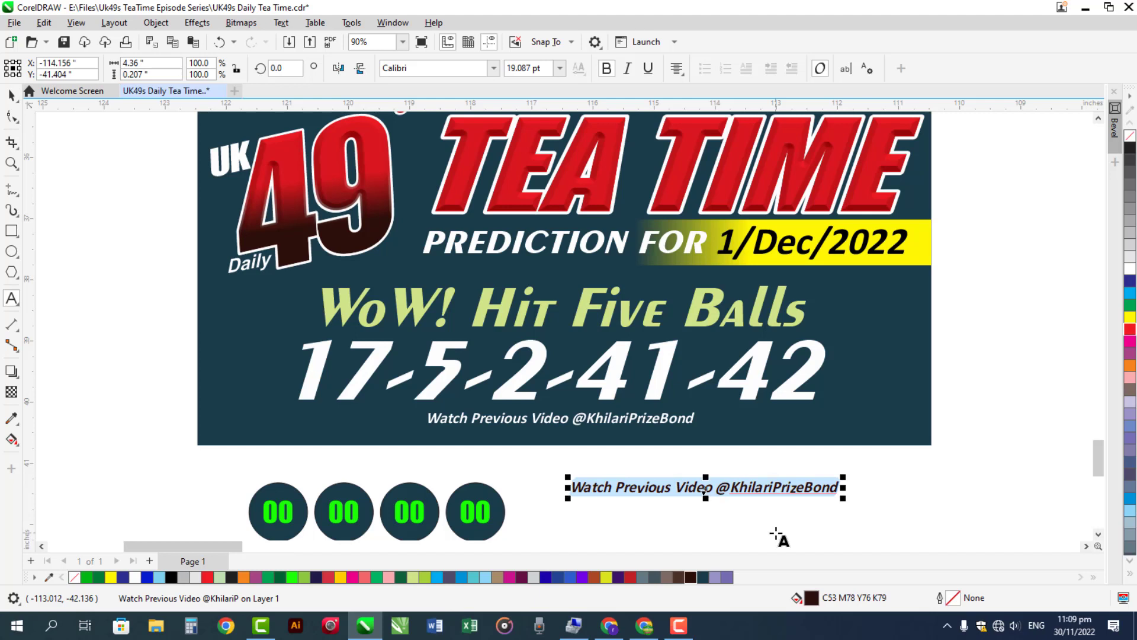
text(check pr)
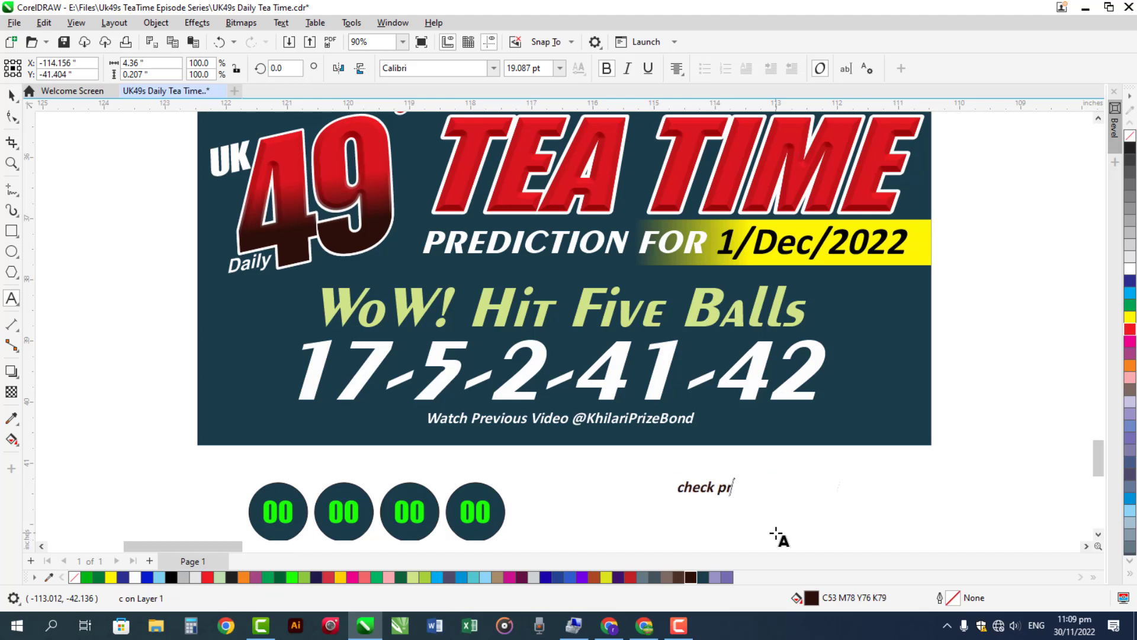
text(evious)
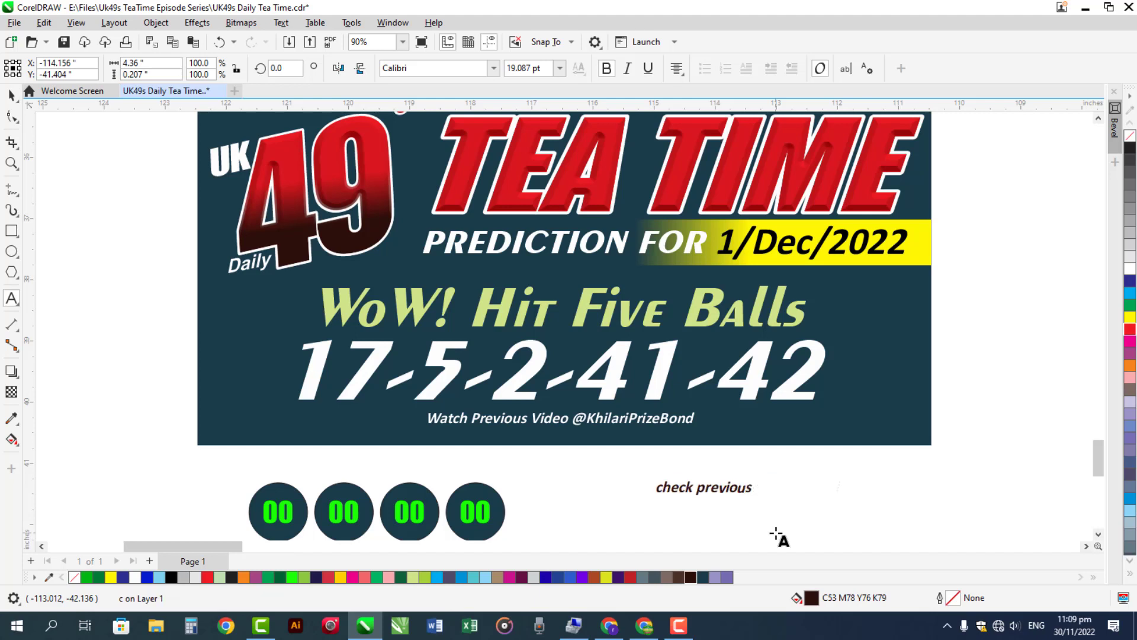
text( video for)
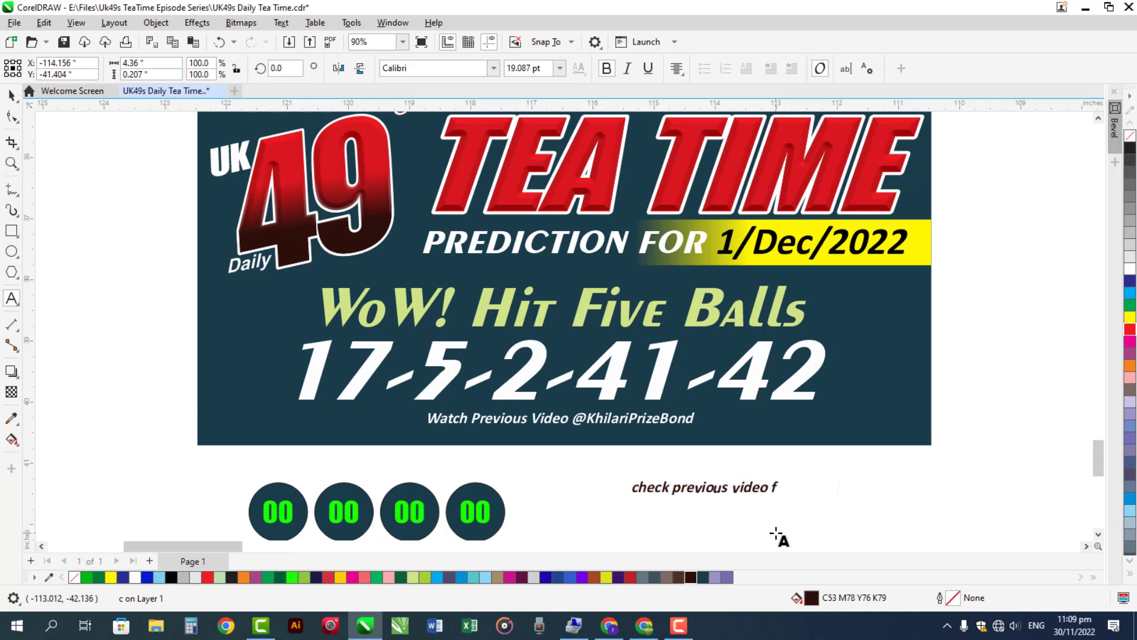
key(BackSpace)
key(BackSpace)
key(BackSpace)
text(how hit)
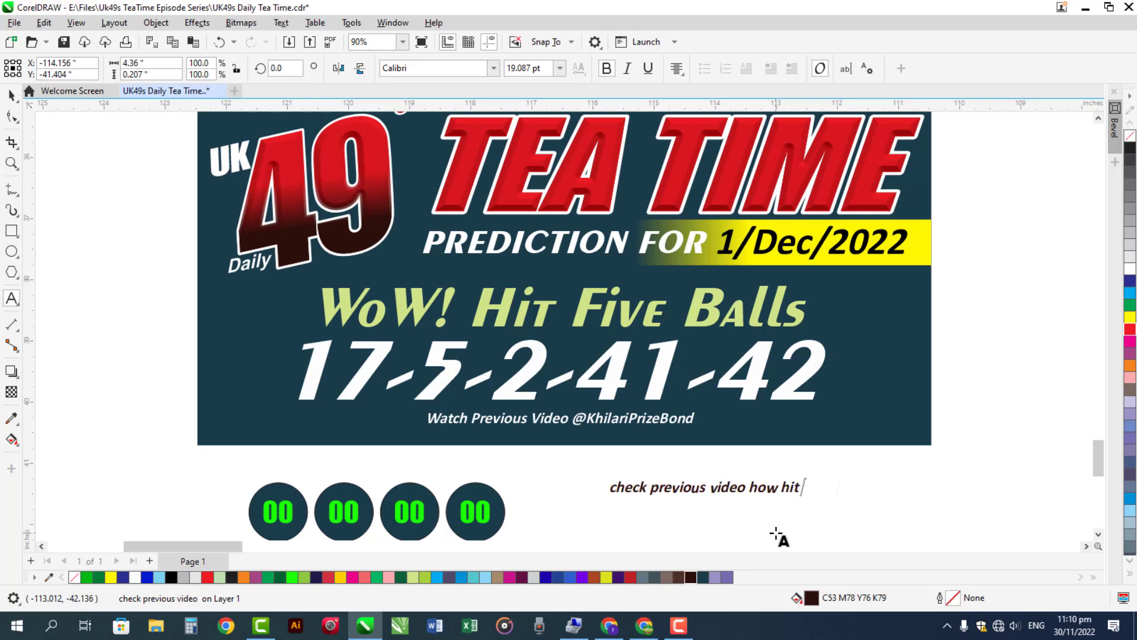
text( five balls)
key(ctrl+space)
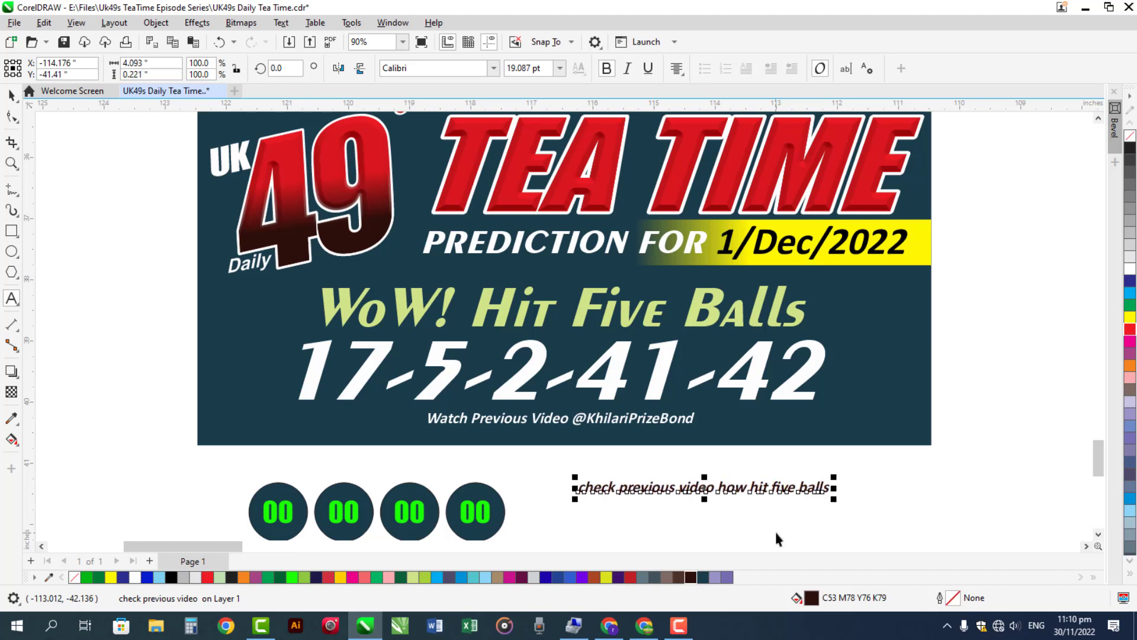
click(978, 515)
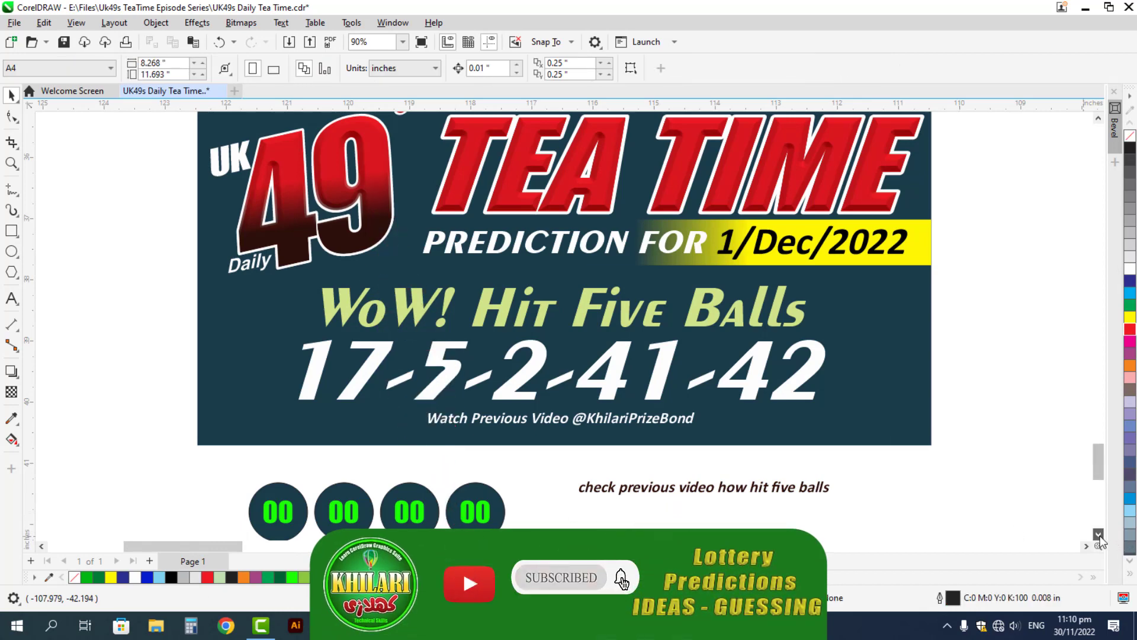
Step: Add a second line reading "Today Result Teatime" to the dark brown caption below the banner
scroll(1100, 539, down, 5)
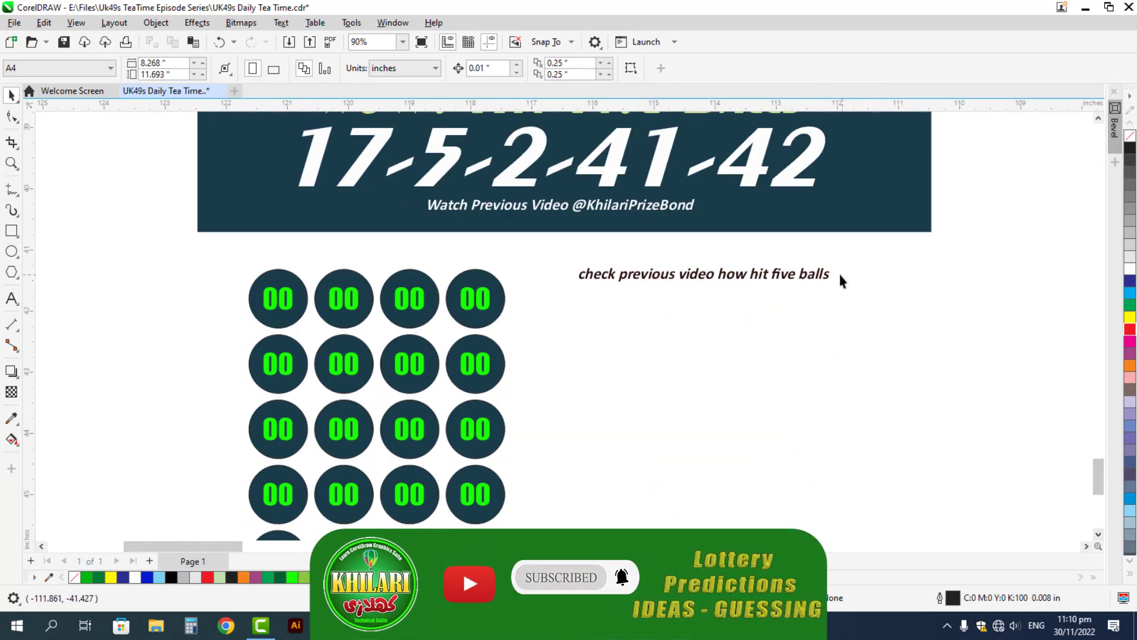
click(831, 276)
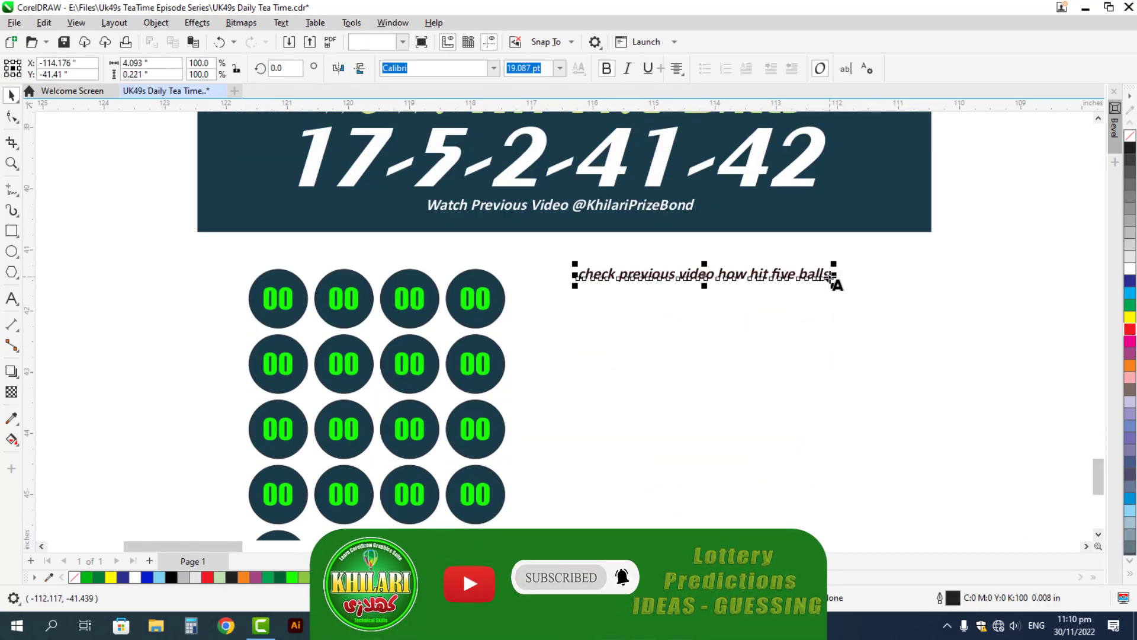
double_click(832, 276)
key(Return)
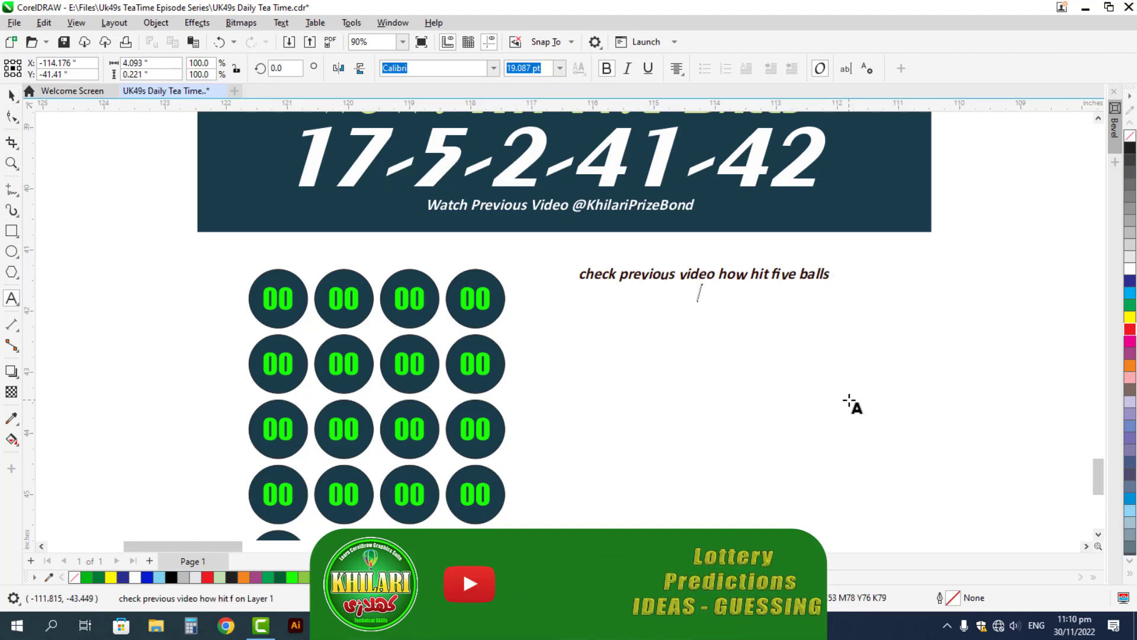
text(let')
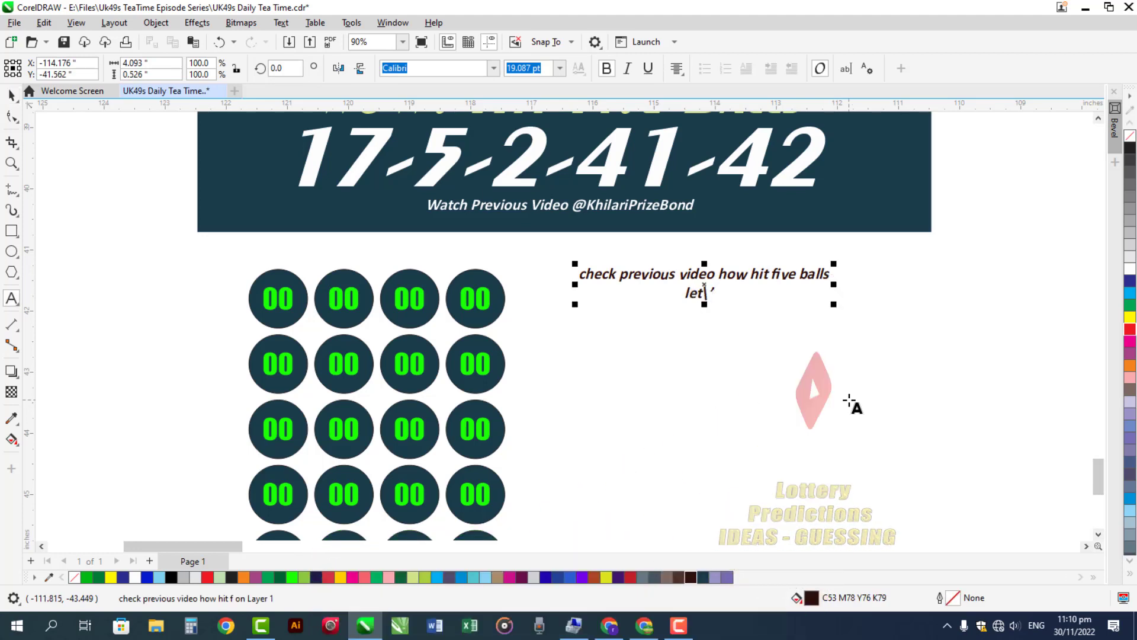
key(BackSpace)
key(BackSpace)
key(BackSpace)
key(BackSpace)
text(Today)
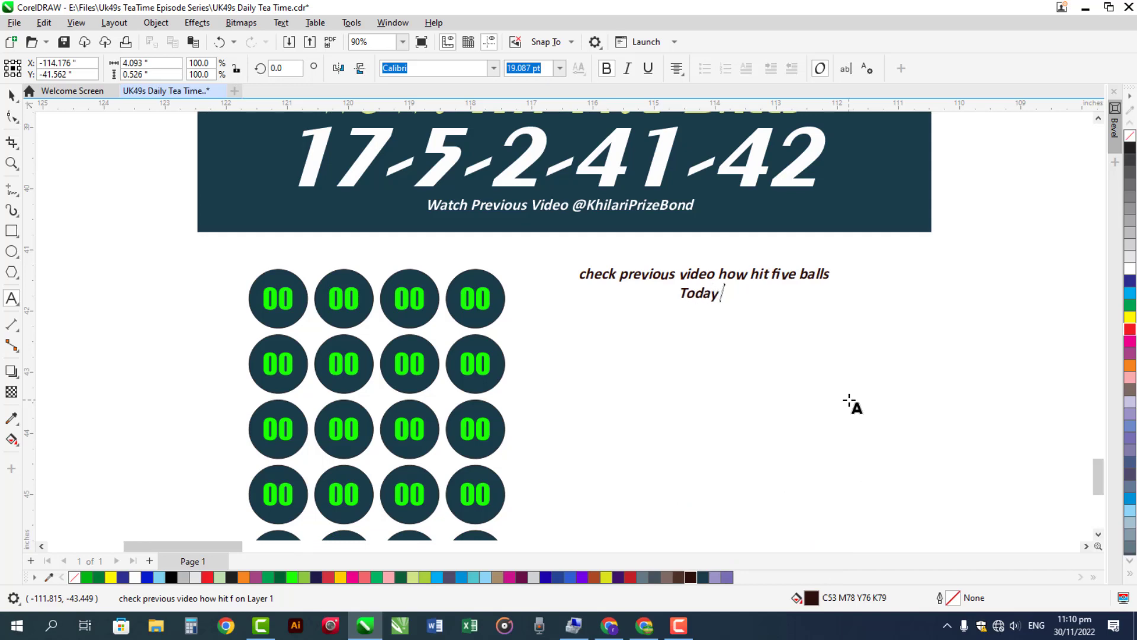
text( Result)
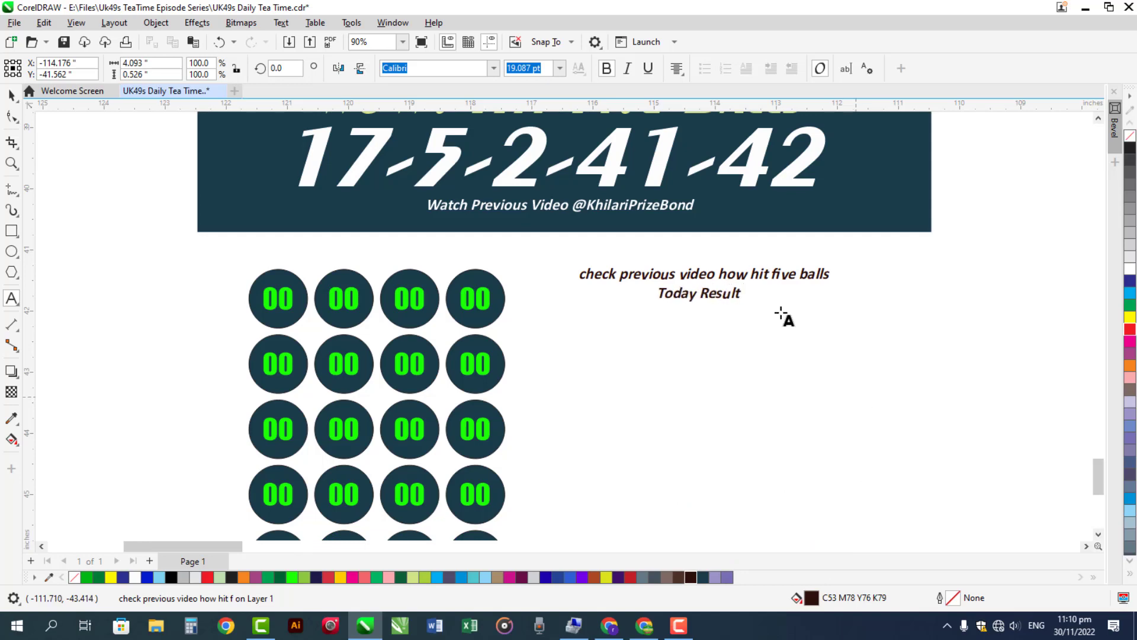
scroll(759, 287, up, 4)
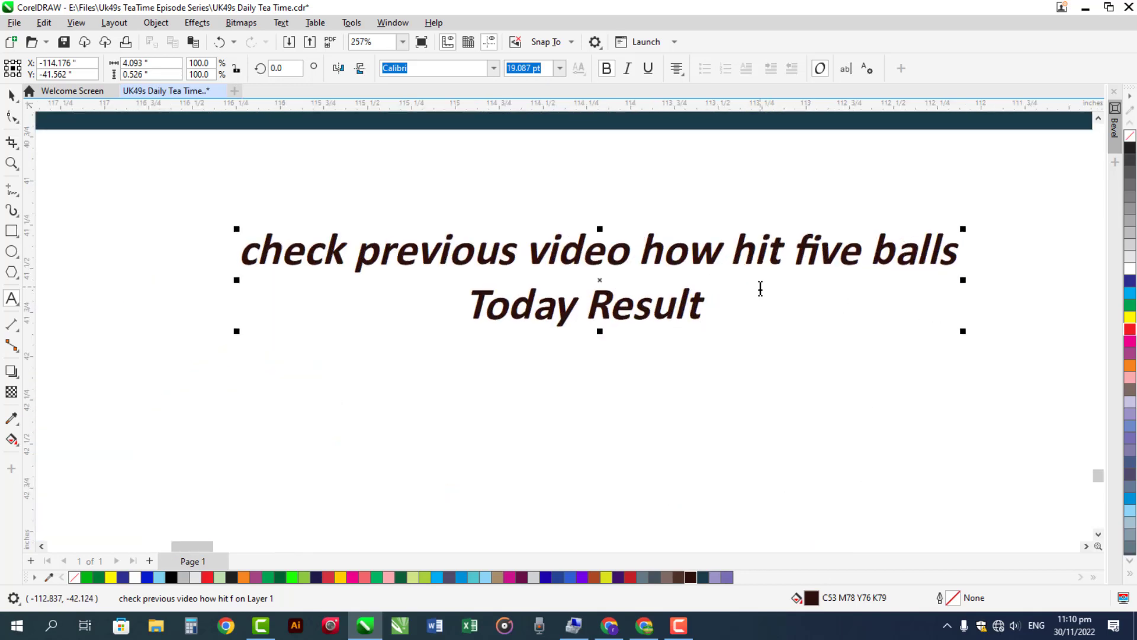
text(Teatime )
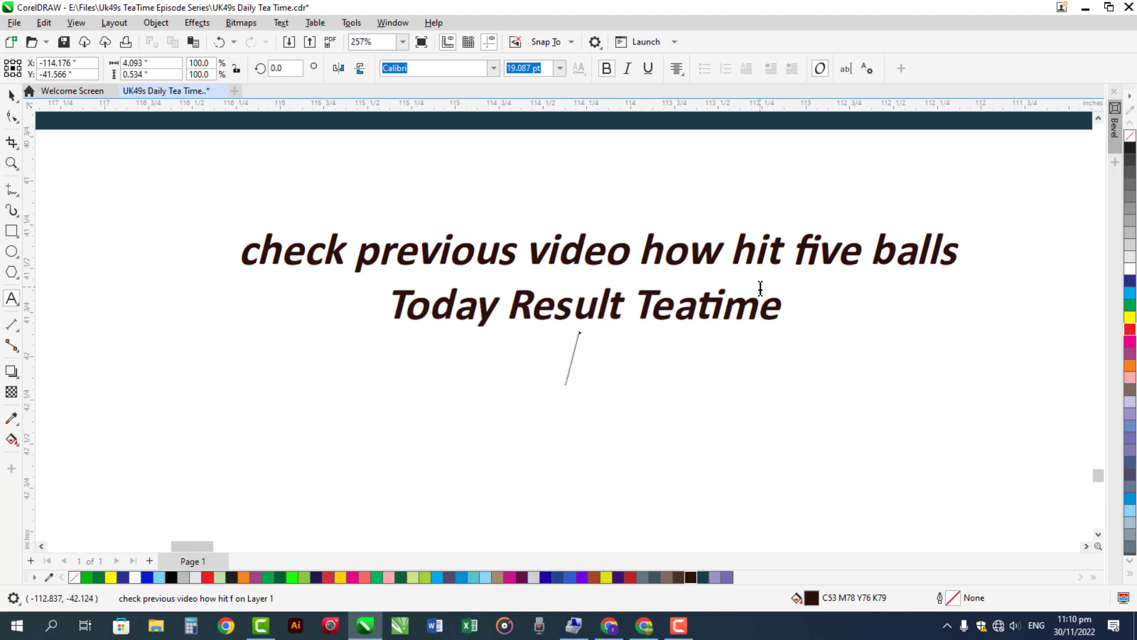
text(17-1-)
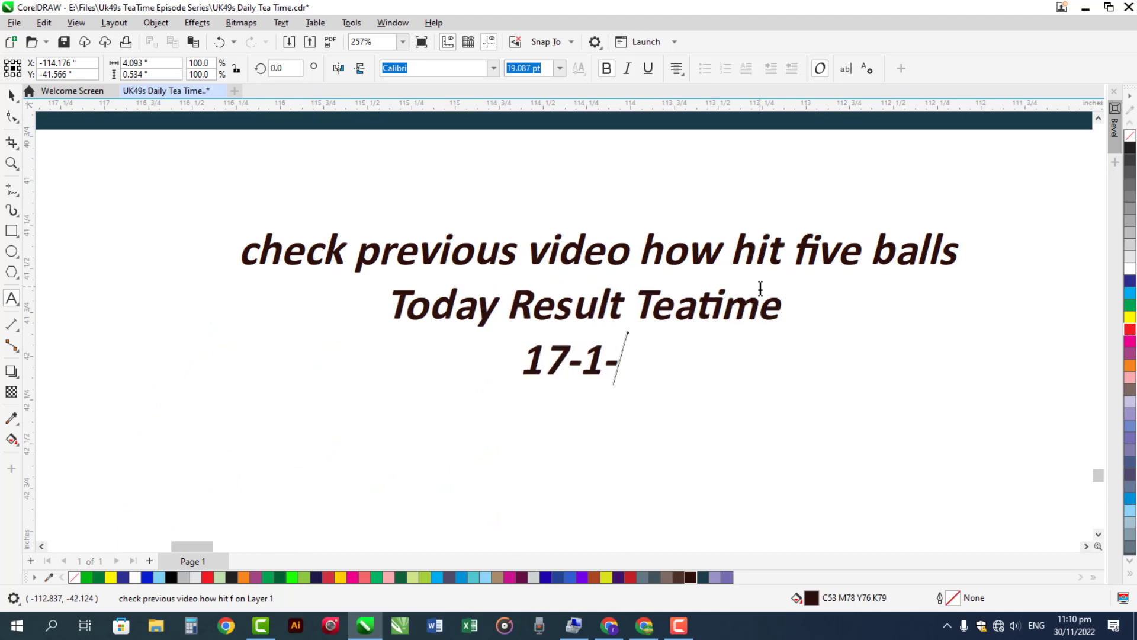
text(5-)
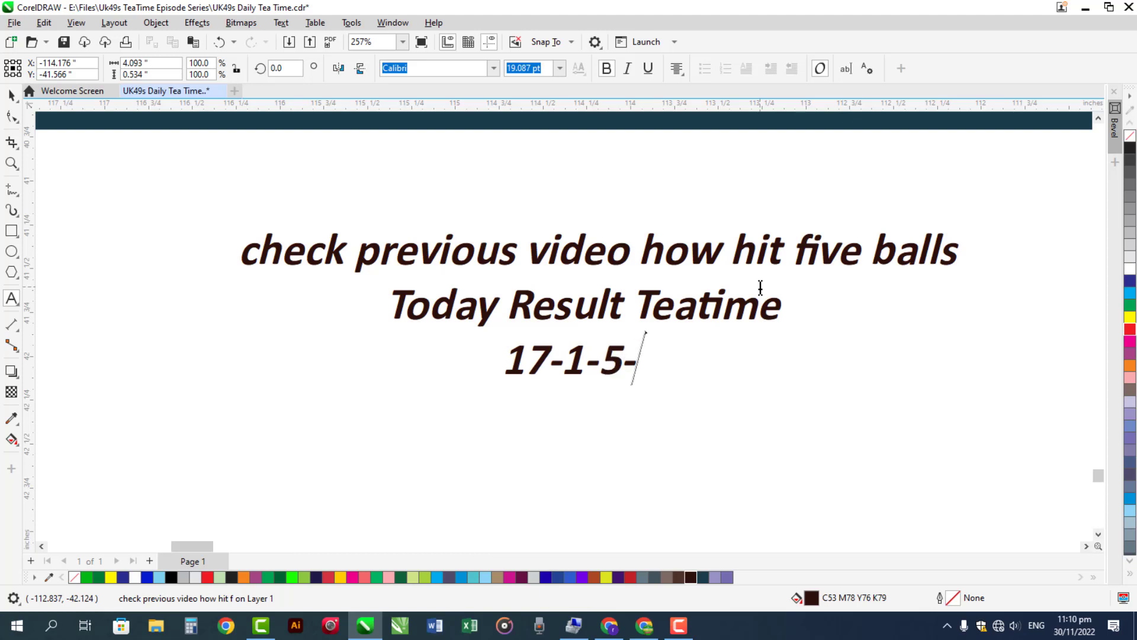
text(2-41-)
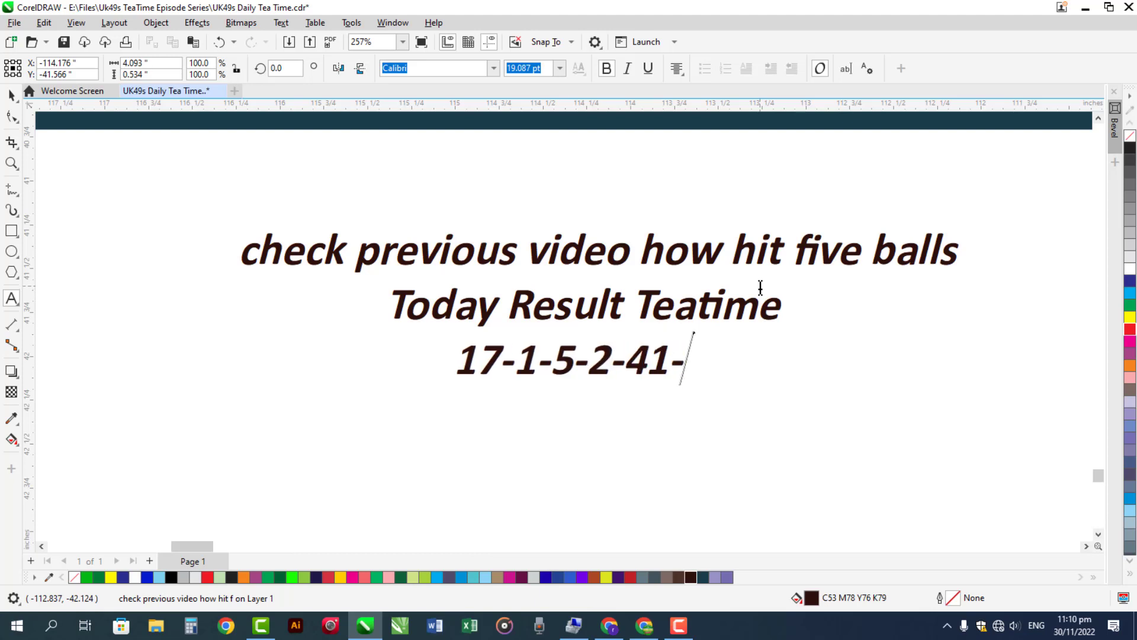
text(42-13)
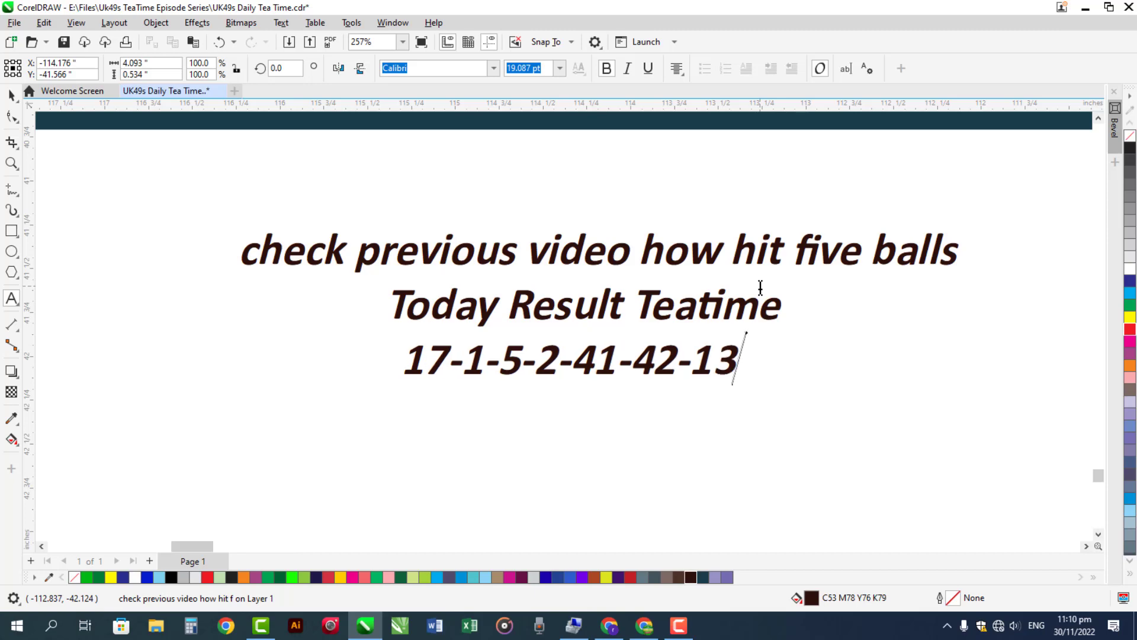
key(Escape)
key(ctrl+space)
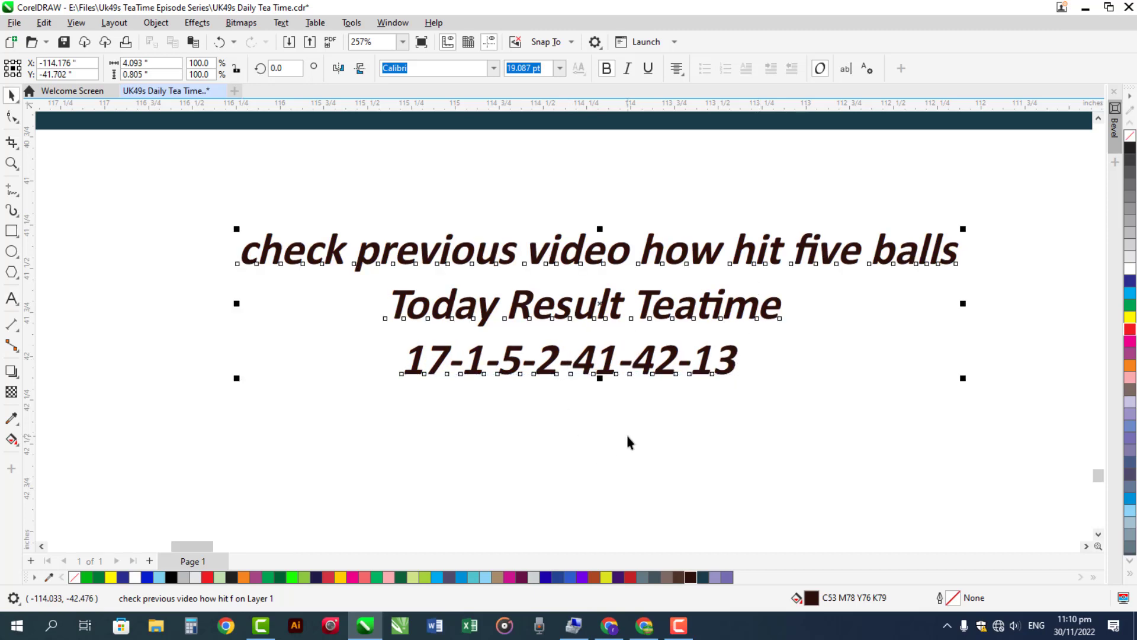
scroll(627, 434, down, 1)
scroll(627, 436, down, 1)
key(Escape)
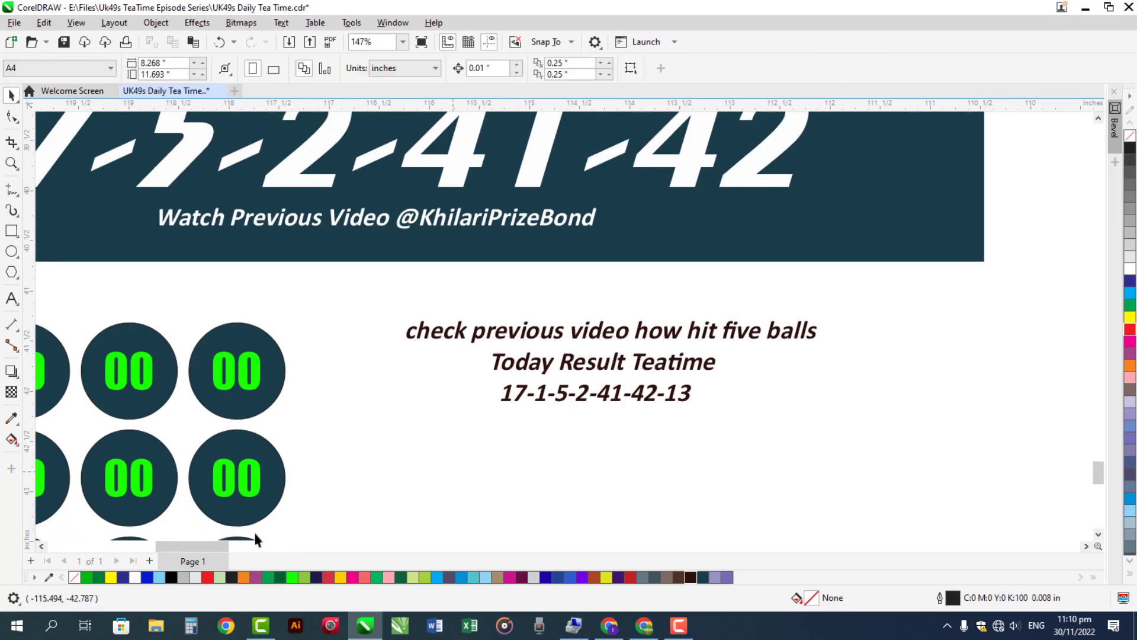
Step: Reopen the caption for editing and add the line "Let's Start New Guessing Numbers" below the number line
click(42, 545)
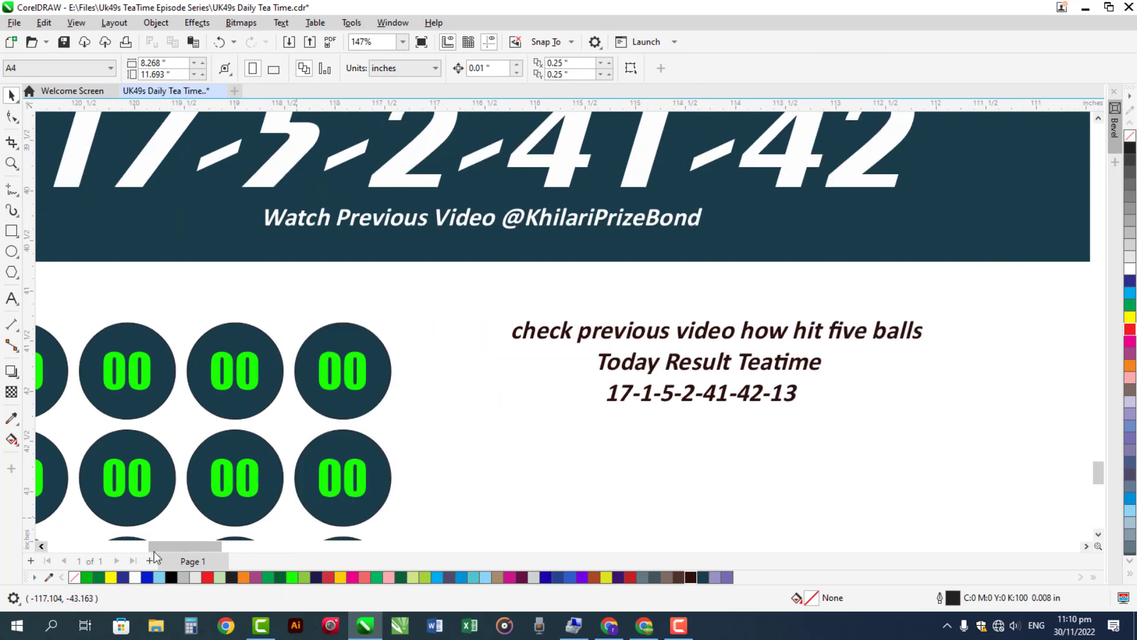
double_click(796, 398)
scroll(845, 456, up, 2)
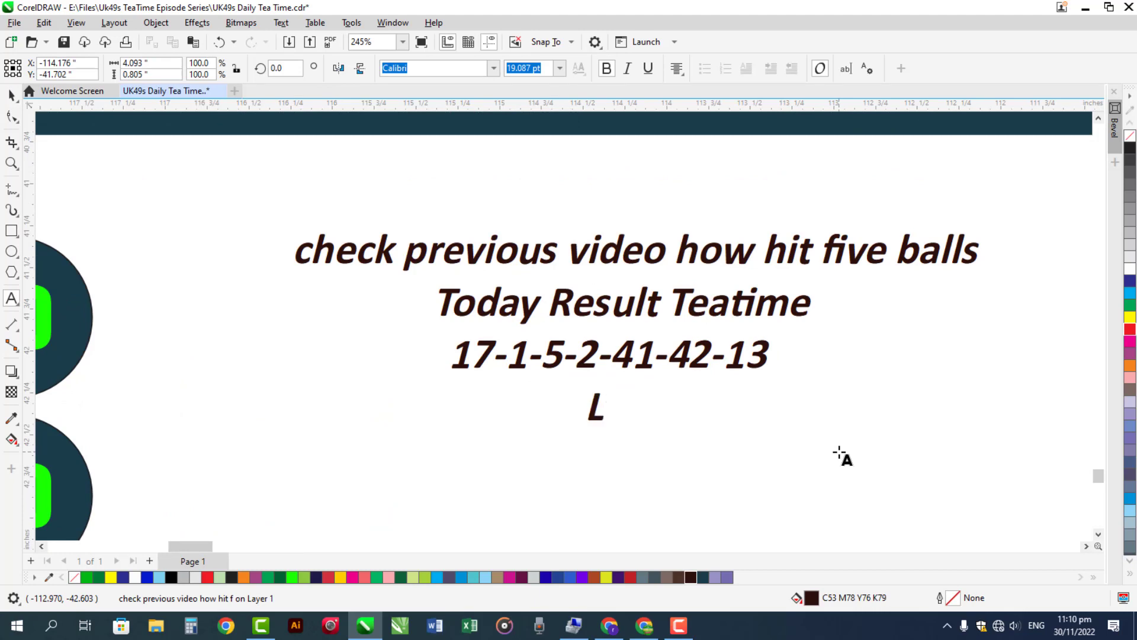
text(Let's S)
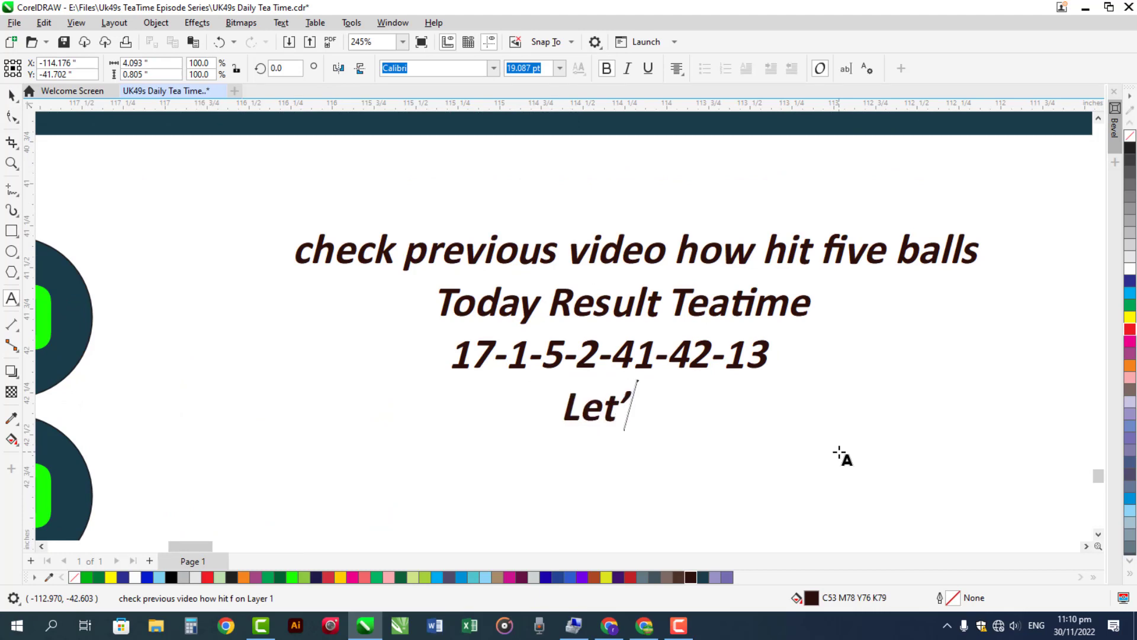
text(tart N)
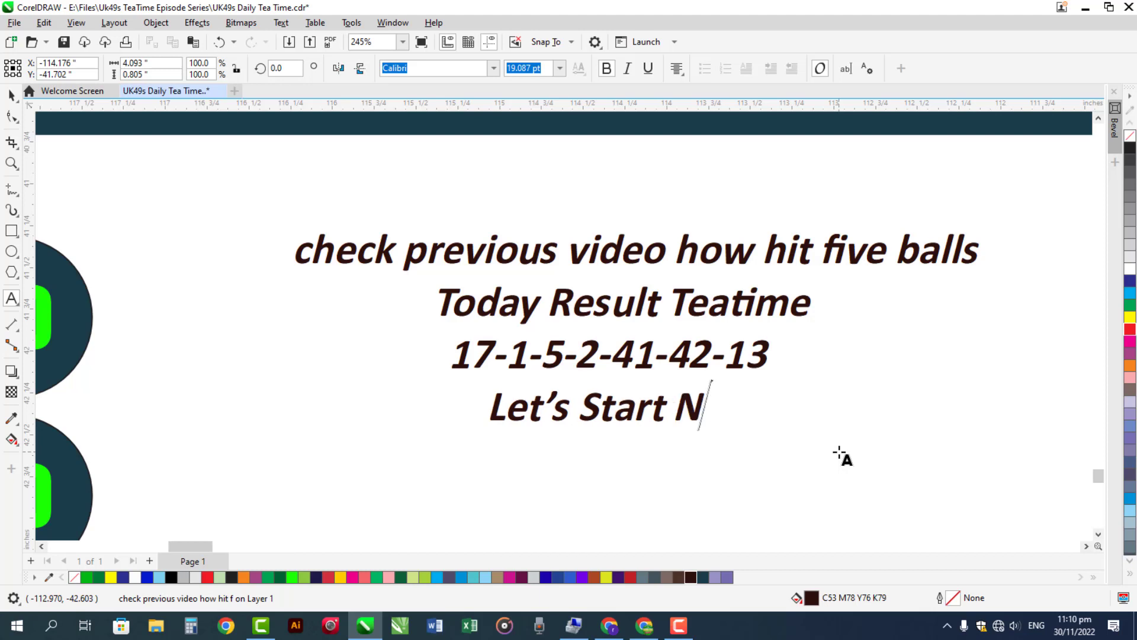
text(ew Gu)
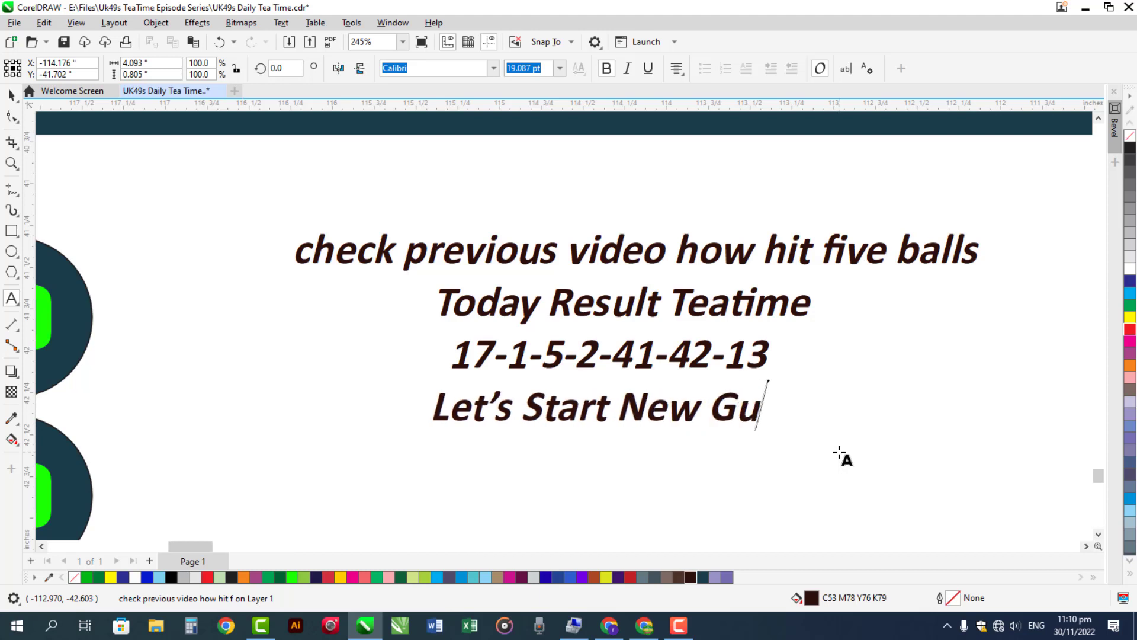
text(essing N)
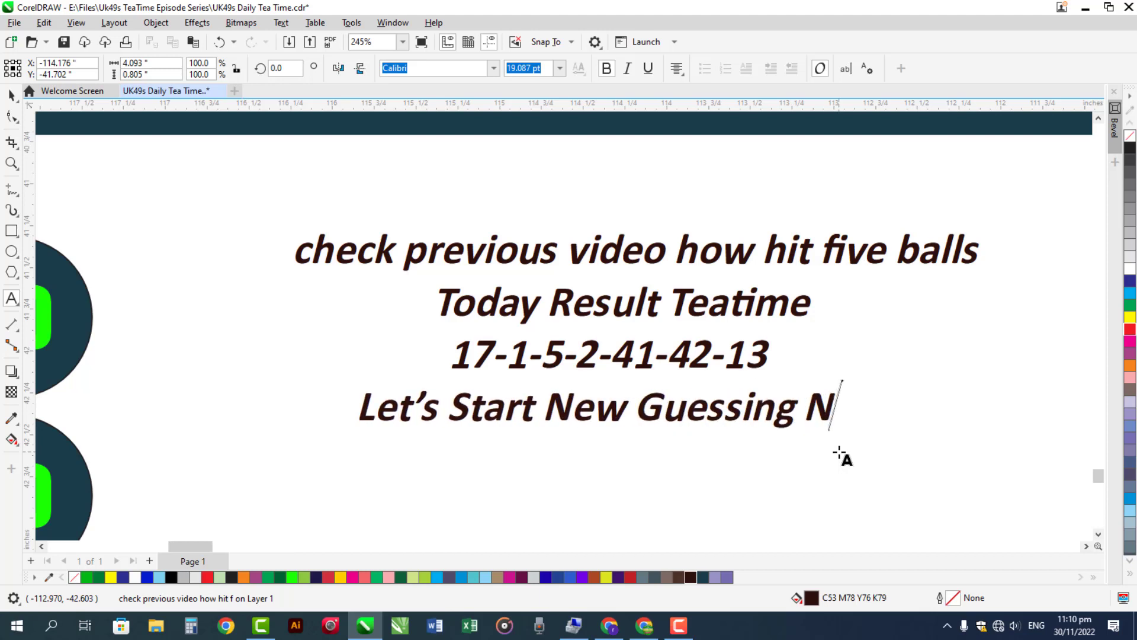
text(umbers)
Step: Add a last line reading "for Thursday 1st December 2022" to the caption, then finish editing and deselect it
key(Return)
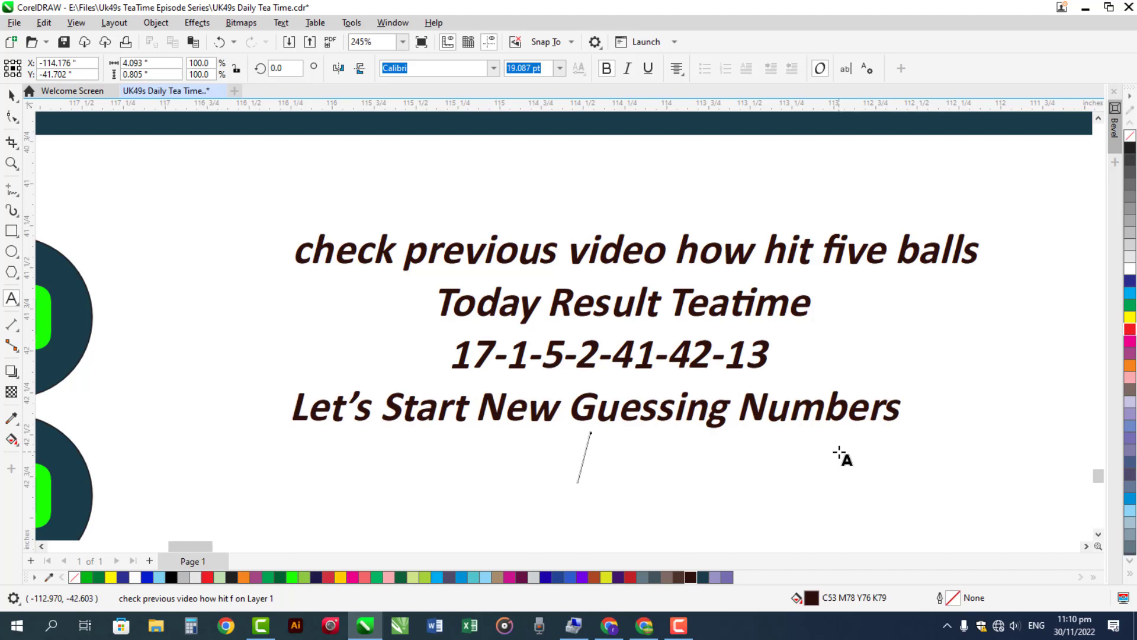
text(for)
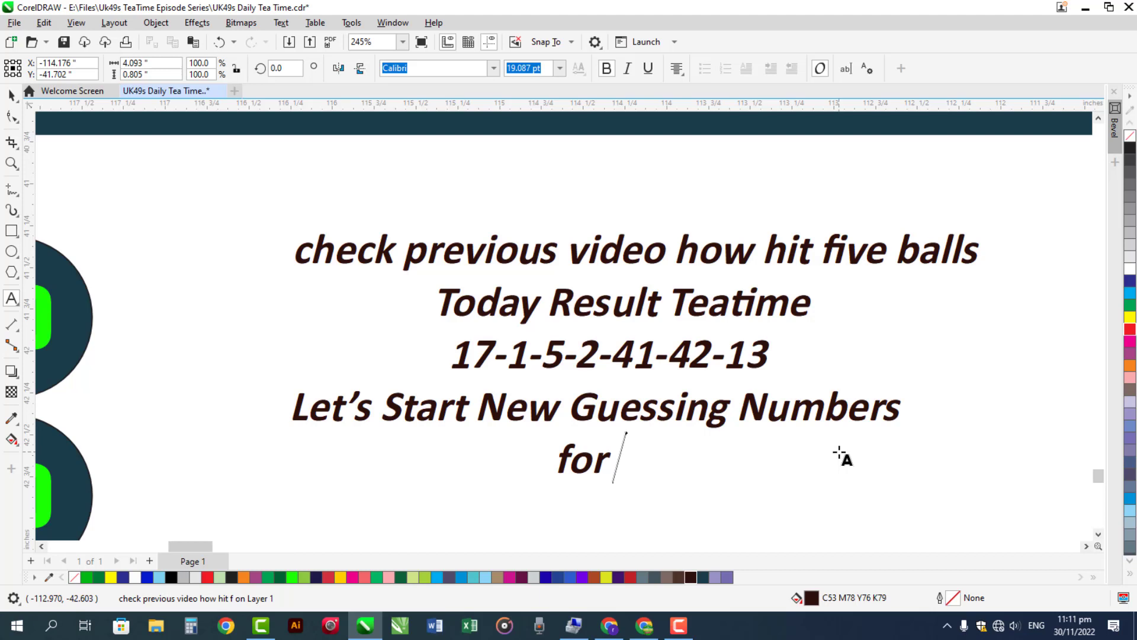
text( Thursday)
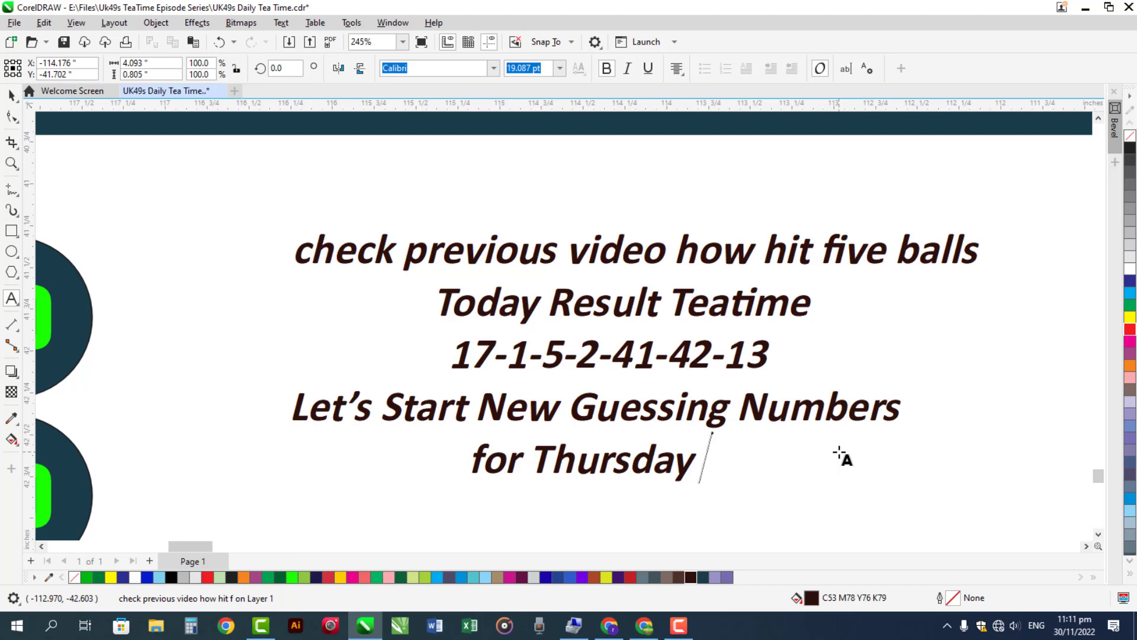
text( 1st De)
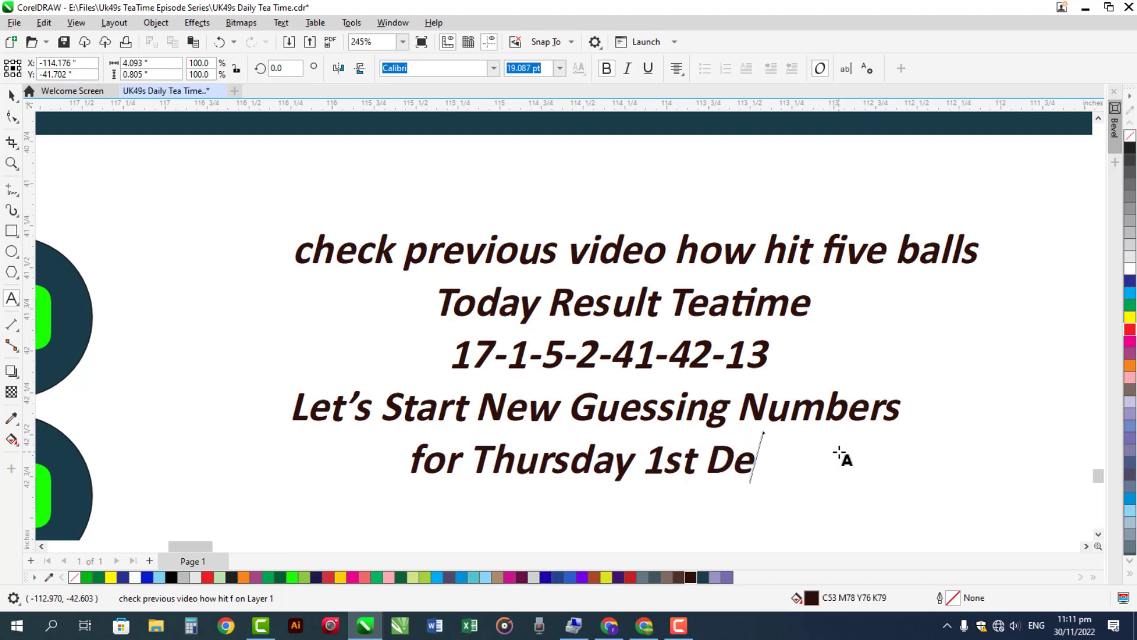
text(cember 2022)
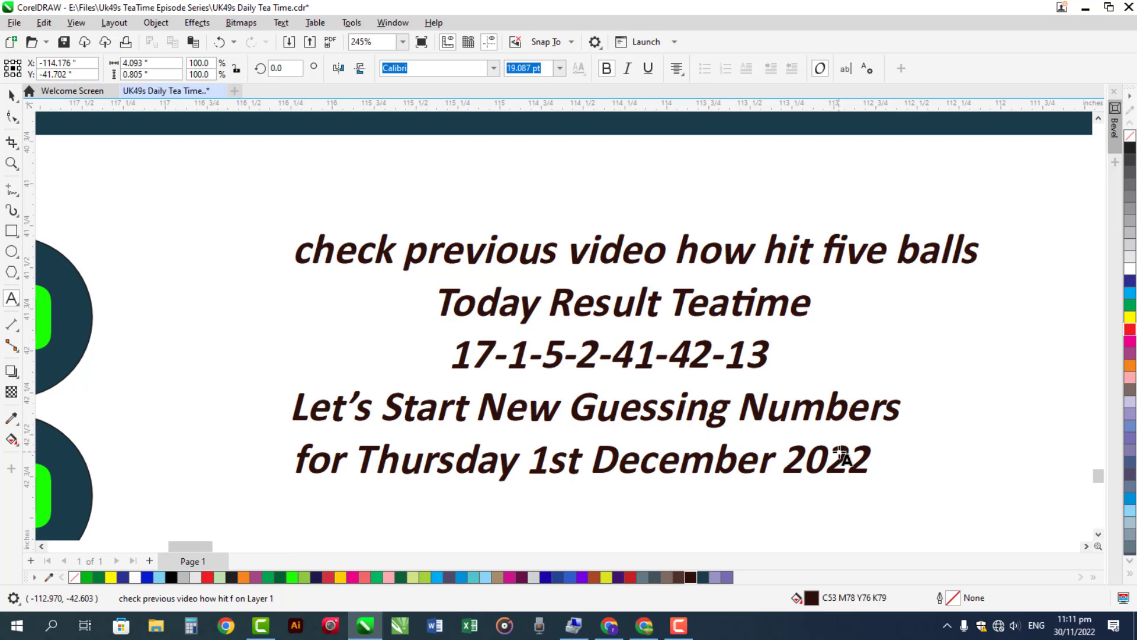
key(Escape)
key(Escape)
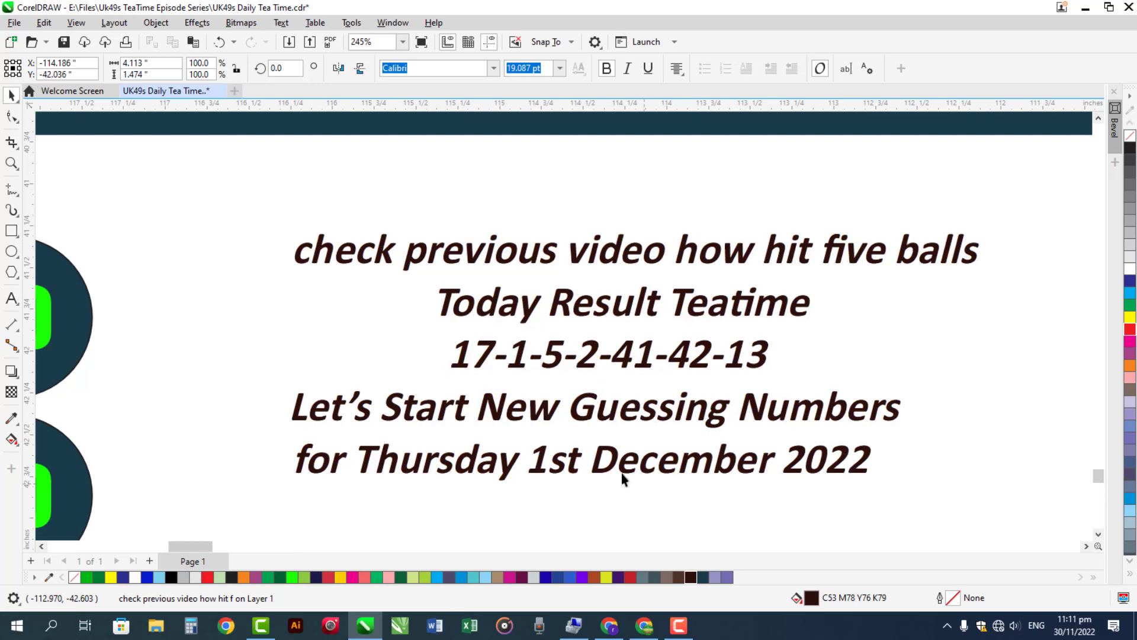
scroll(621, 474, up, 1)
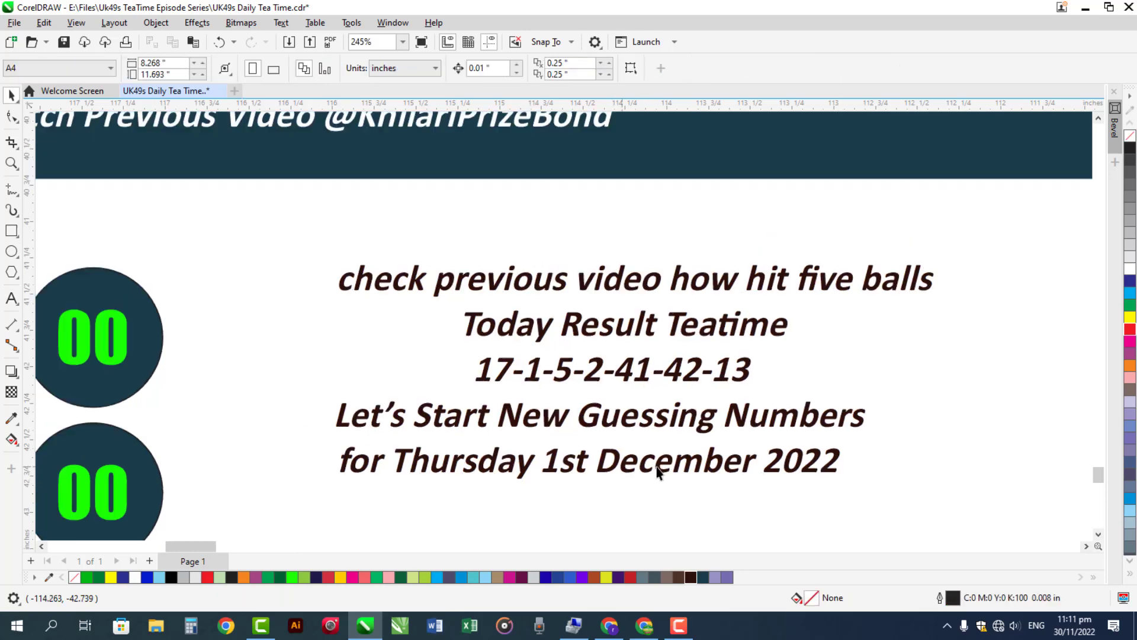
Step: Replace the 00 in the first ball of the top row with 3, centre it horizontally in its circle and deselect
click(42, 546)
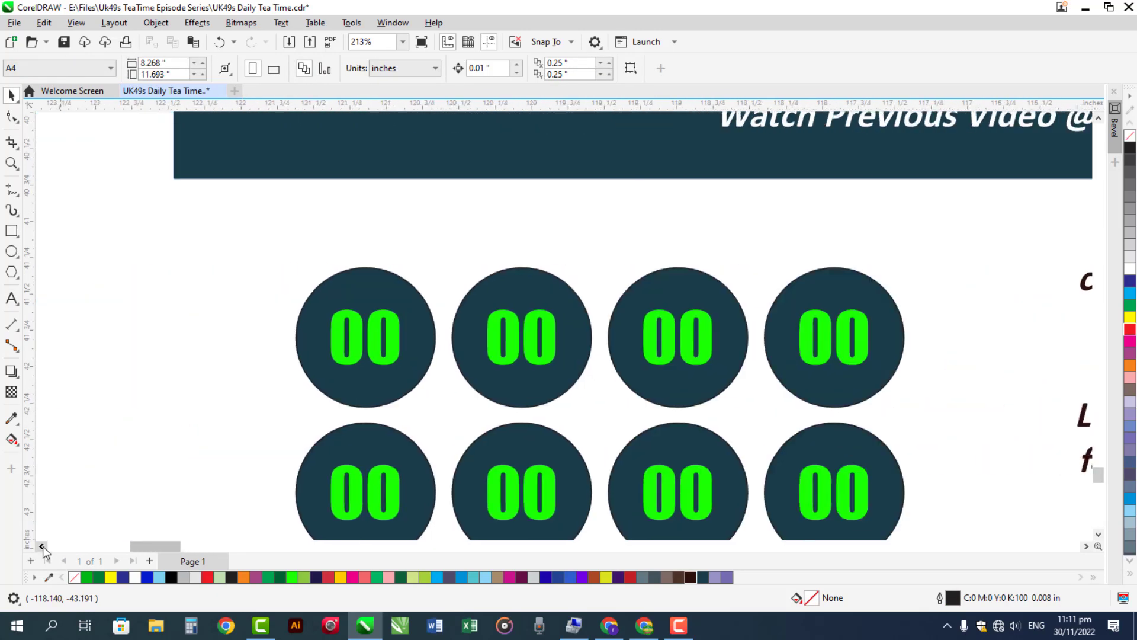
drag(439, 404, 601, 428)
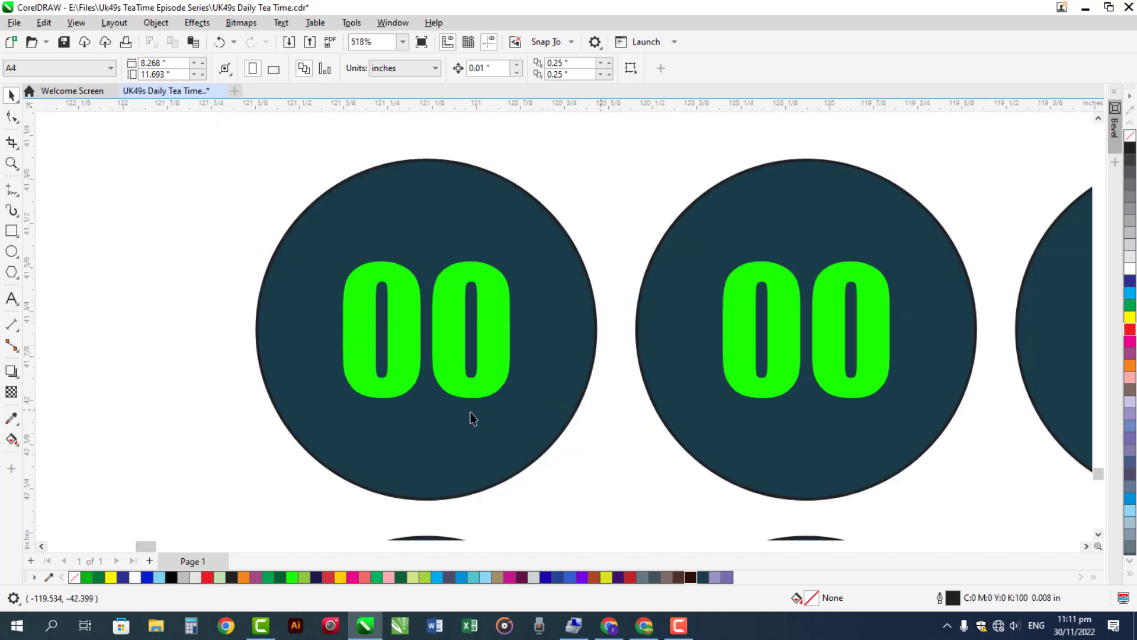
double_click(499, 337)
double_click(499, 337)
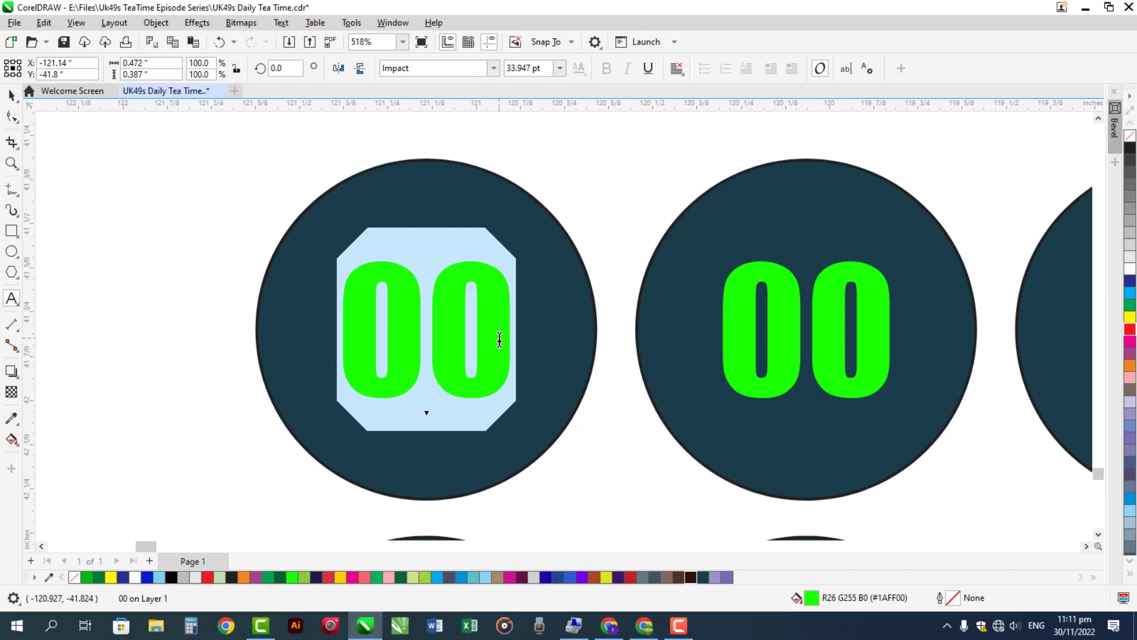
text(3)
key(Escape)
click(498, 337)
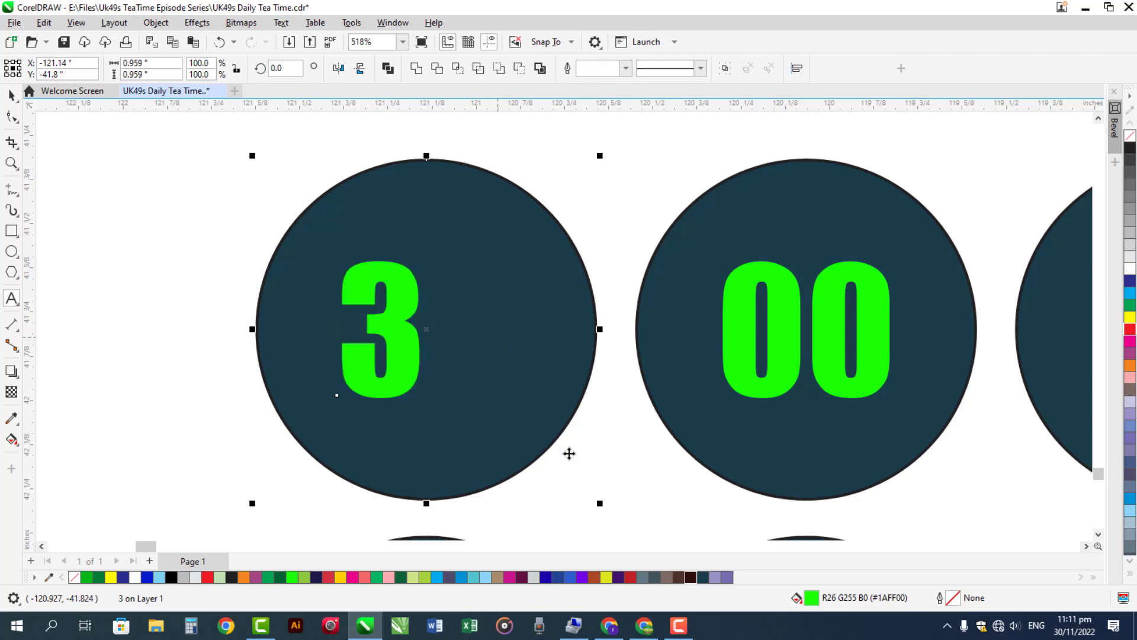
click(602, 440)
Step: Replace the 00 in the top row's second ball with 4 and centre the number horizontally in its circle
click(1086, 546)
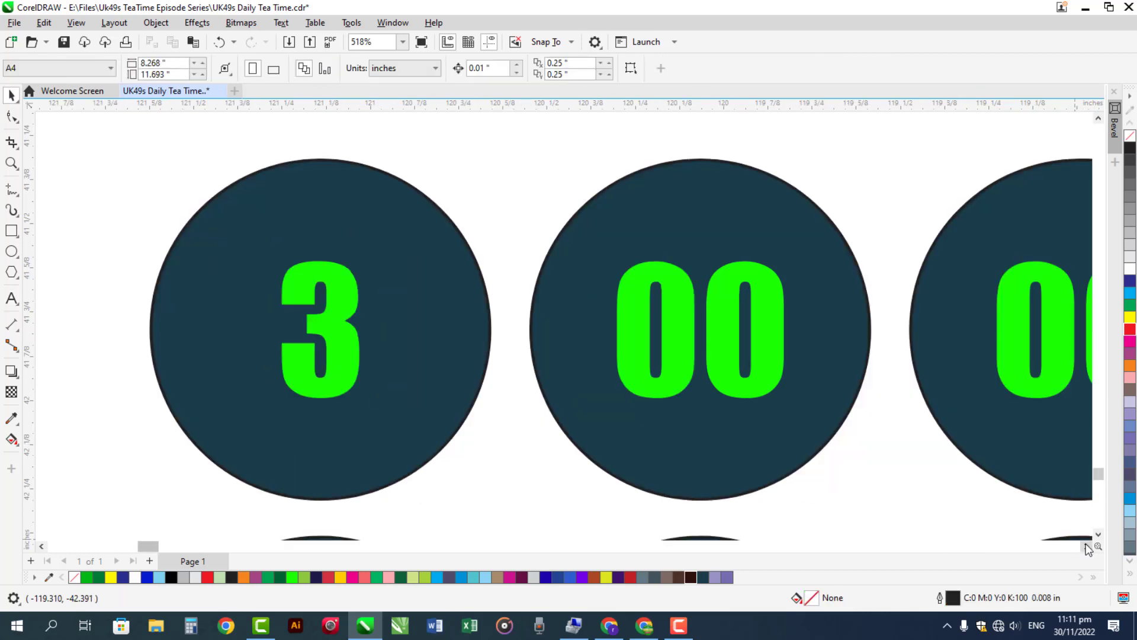
click(1086, 546)
click(1087, 546)
click(1087, 546)
click(462, 339)
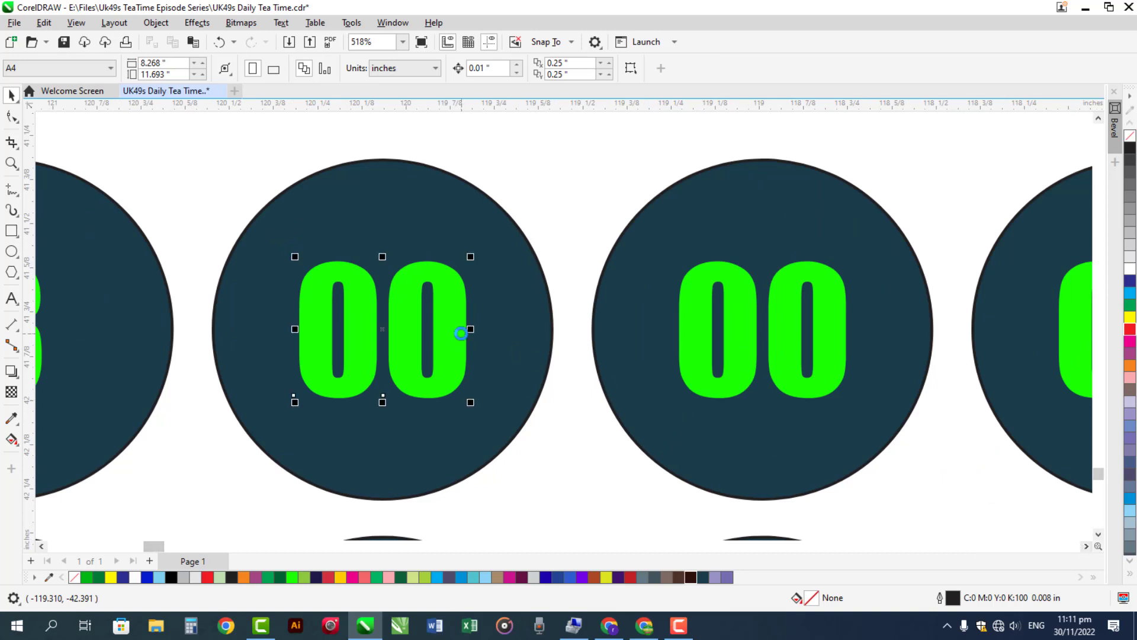
double_click(463, 336)
text(4)
key(ctrl+space)
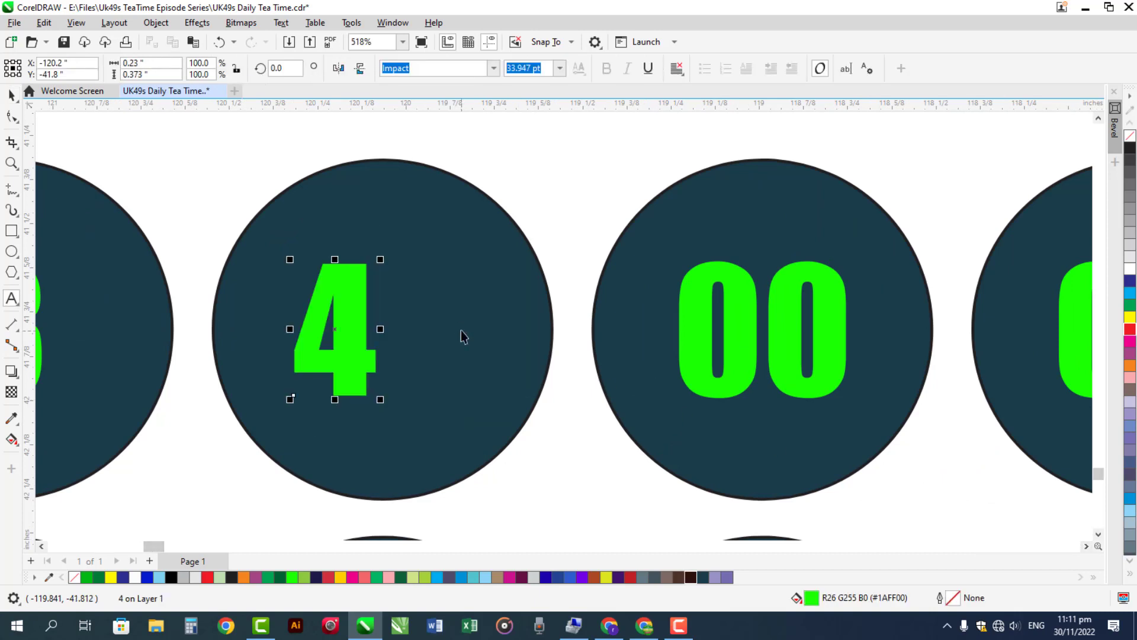
shift+click(462, 333)
key(c)
key(Escape)
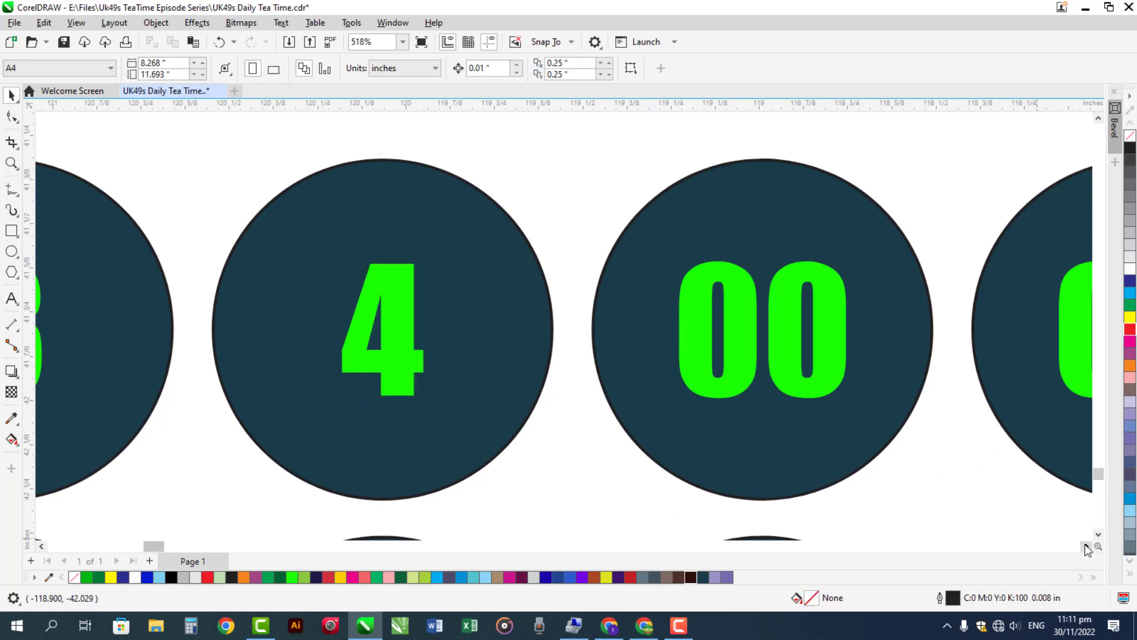
Step: Change the top row's third ball from 00 to 7 and centre the number horizontally in its circle
click(1086, 546)
click(1086, 546)
click(1086, 545)
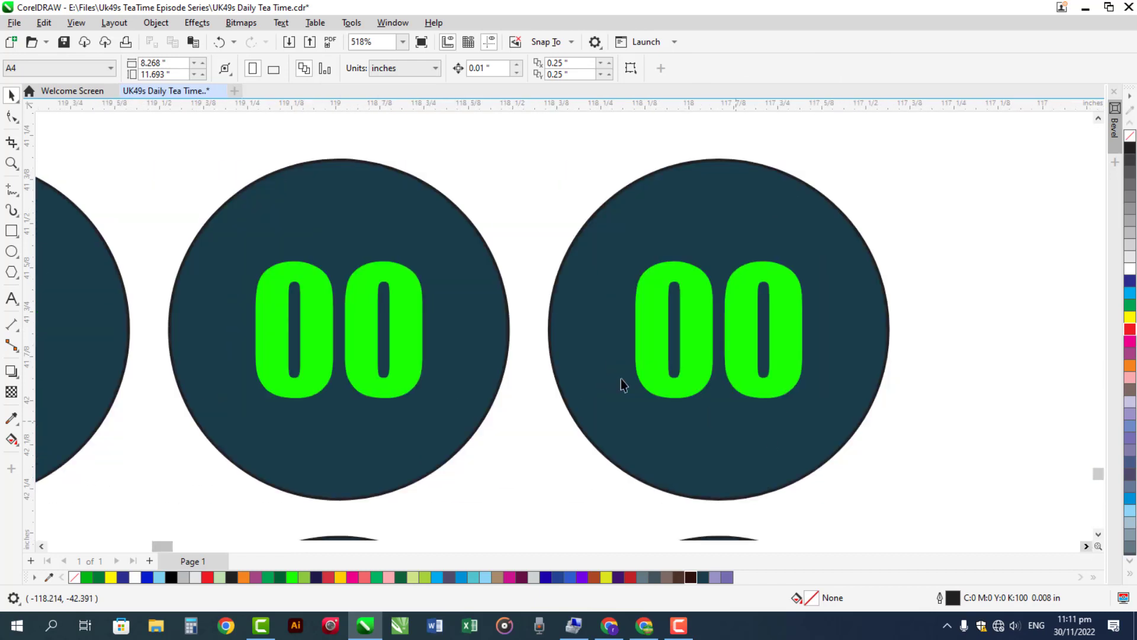
click(410, 316)
double_click(410, 315)
text(7)
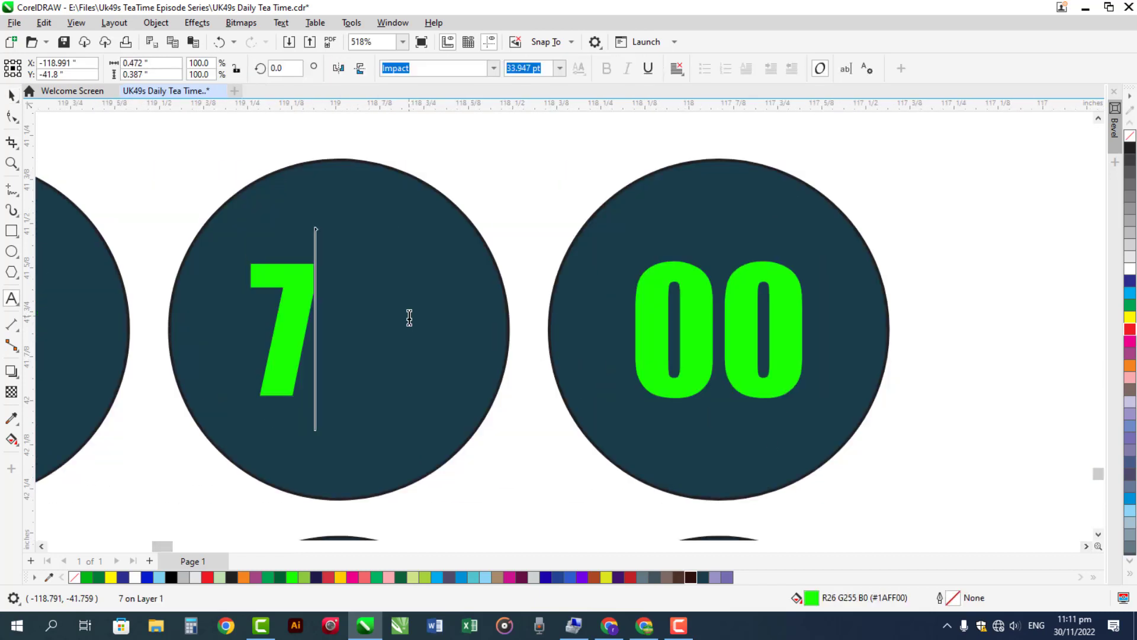
key(ctrl+space)
shift+click(409, 319)
key(c)
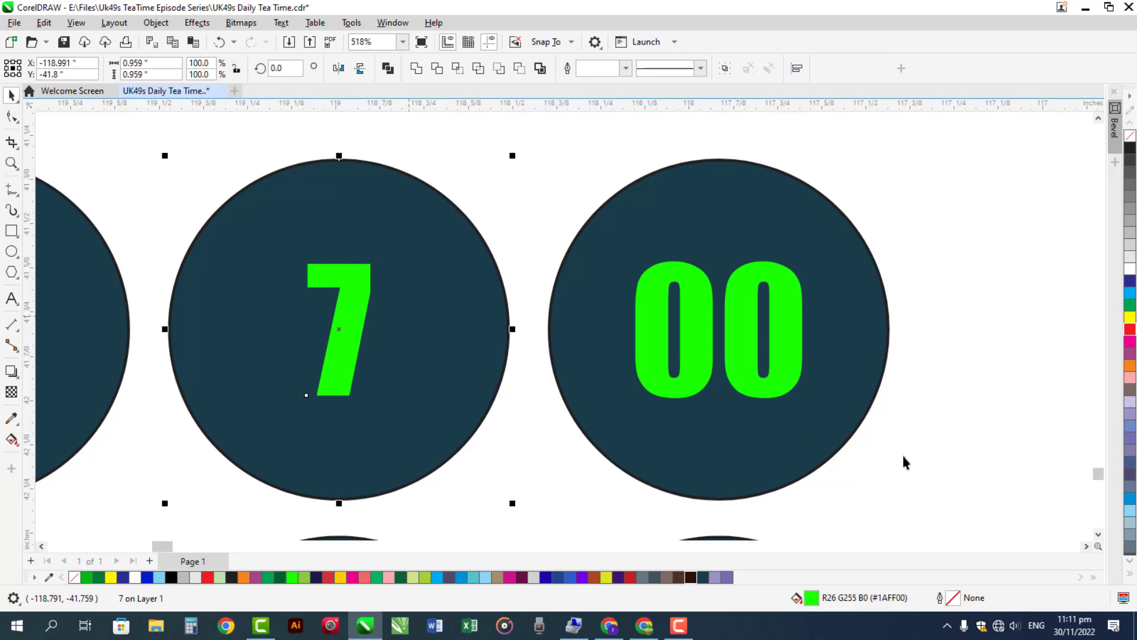
Step: Change the top row's fourth ball from 00 to 8, centre the number horizontally in its circle and deselect
click(792, 350)
double_click(792, 350)
double_click(794, 353)
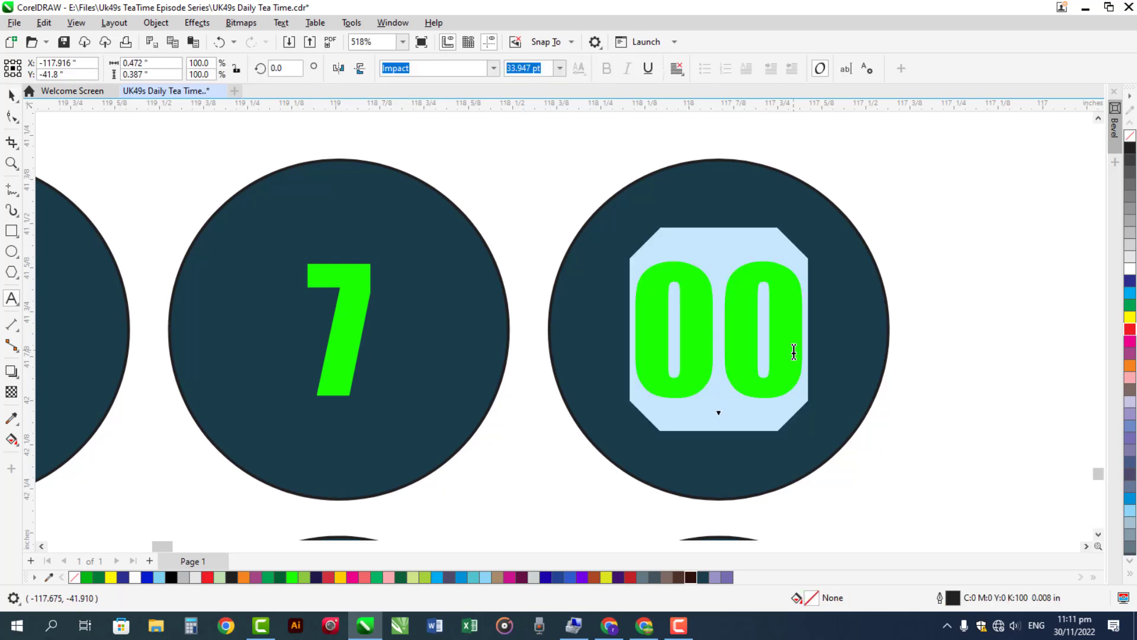
text(8)
key(ctrl+space)
shift+click(821, 342)
key(c)
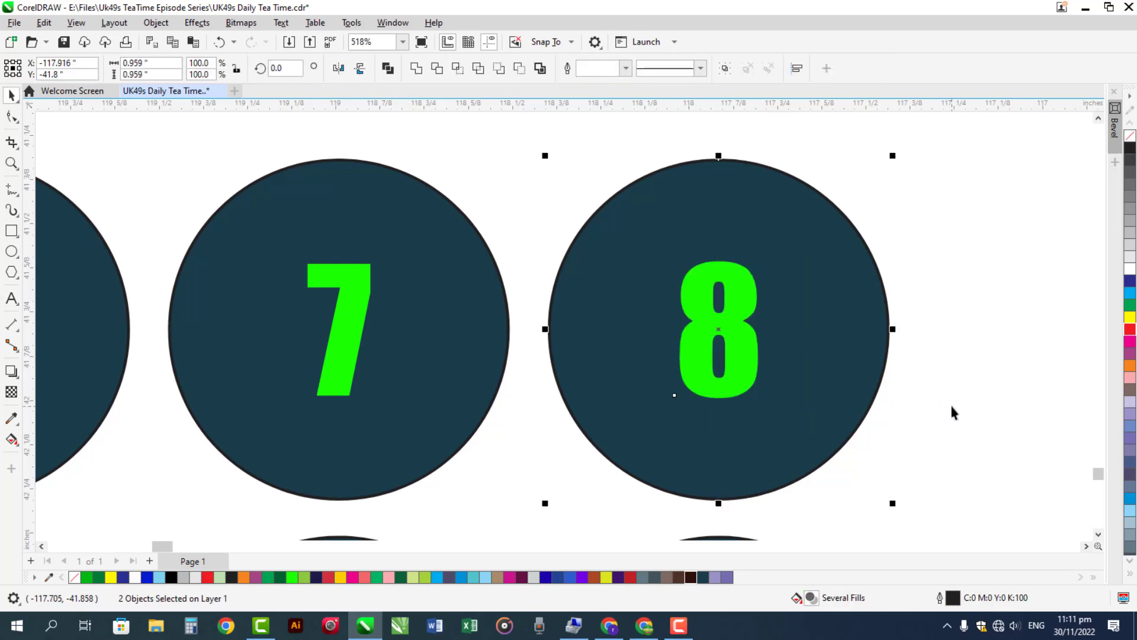
click(952, 406)
Step: Duplicate the 8 in the fourth ball, shrink the copy to about 12 pt and place it below the original number
click(732, 365)
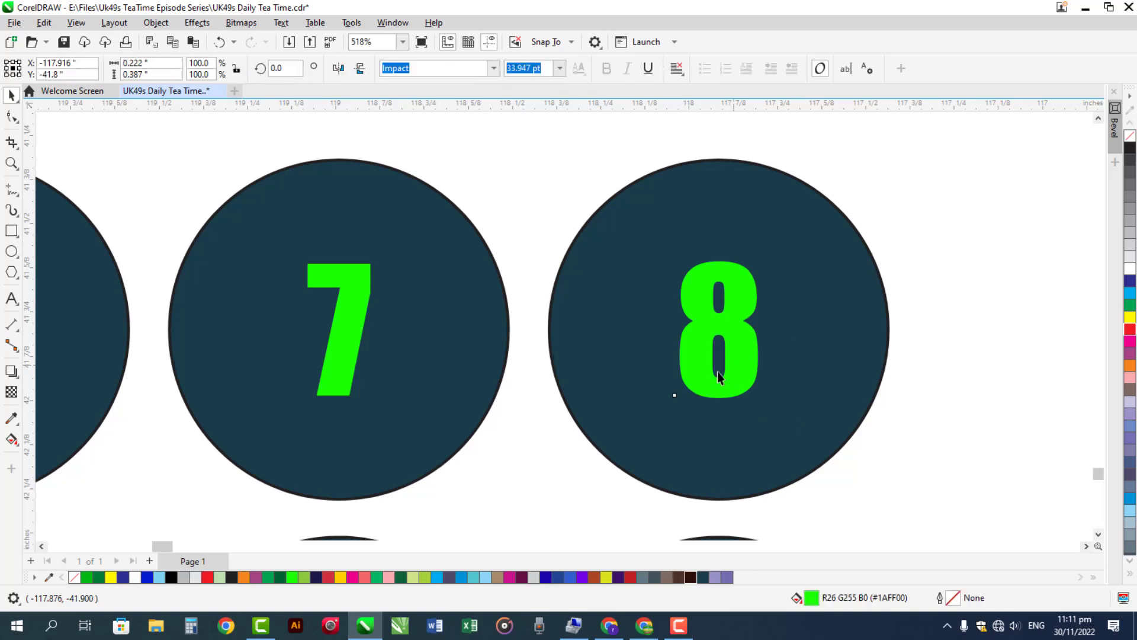
drag(716, 371, 646, 443)
right_click(646, 442)
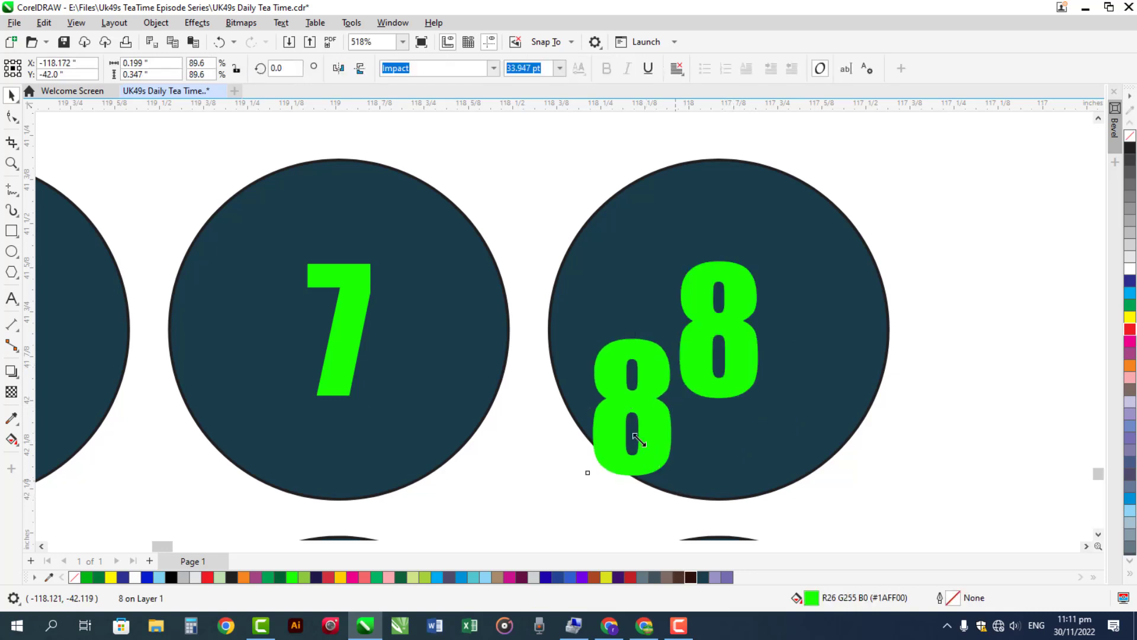
drag(675, 481, 625, 419)
drag(613, 372, 678, 463)
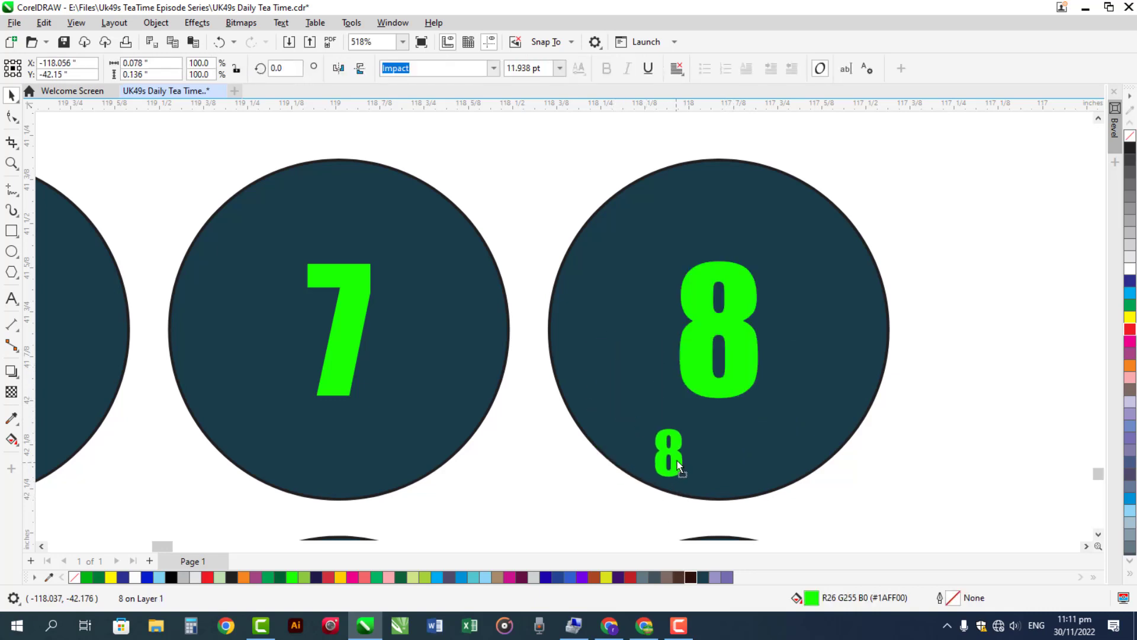
Step: Replace the text of the small 8 copy with "watch for circle balls"
double_click(678, 460)
double_click(679, 448)
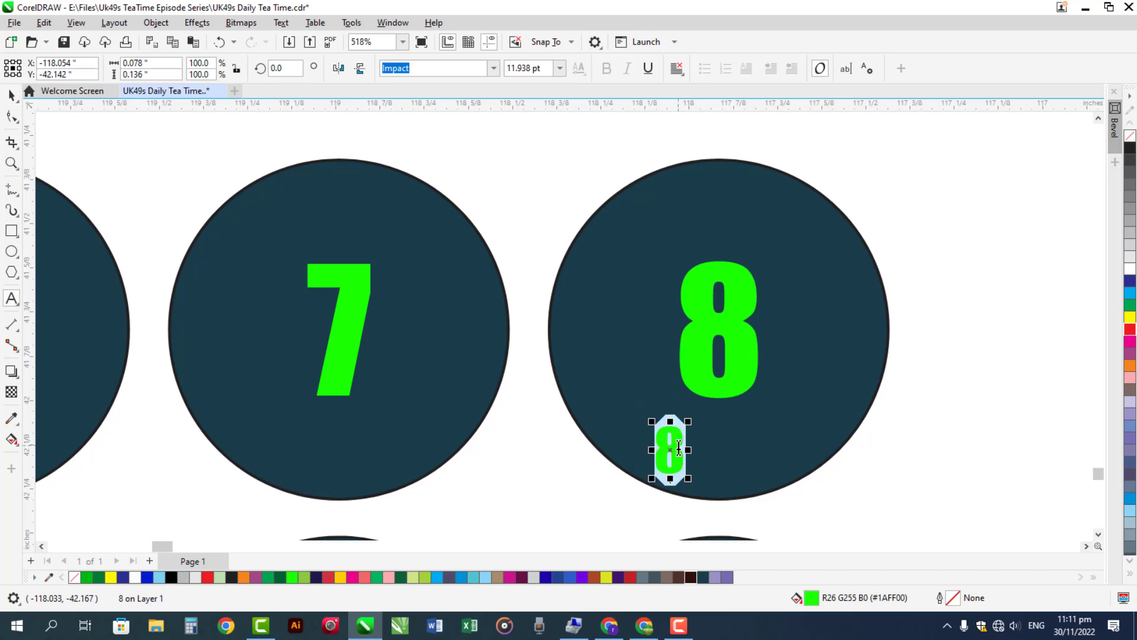
text(wa)
key(BackSpace)
key(BackSpace)
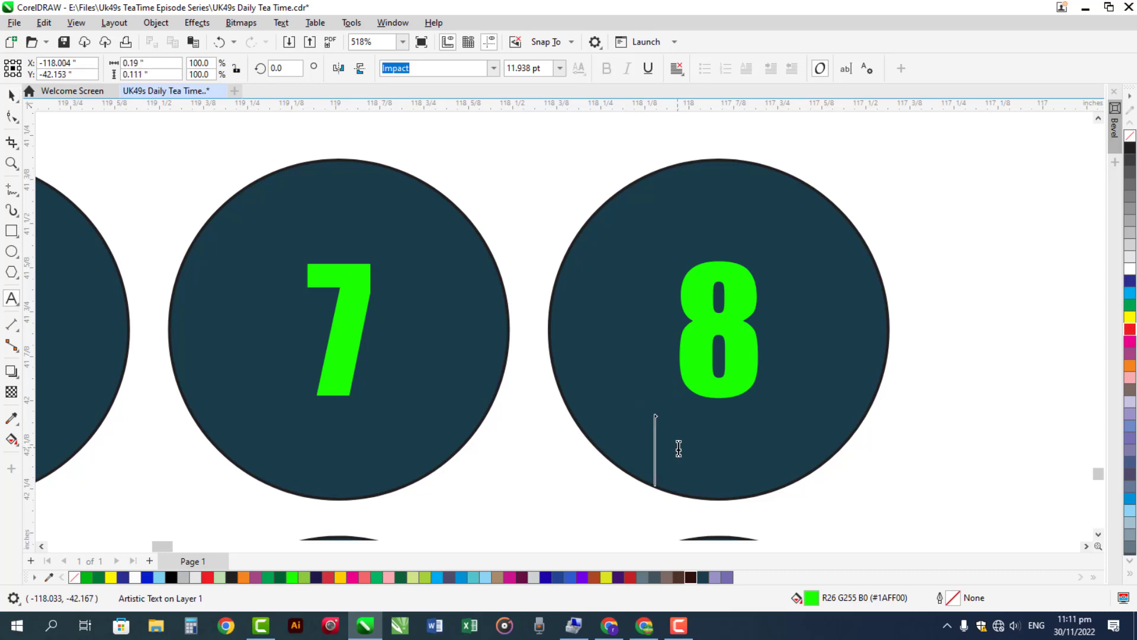
text(watch for )
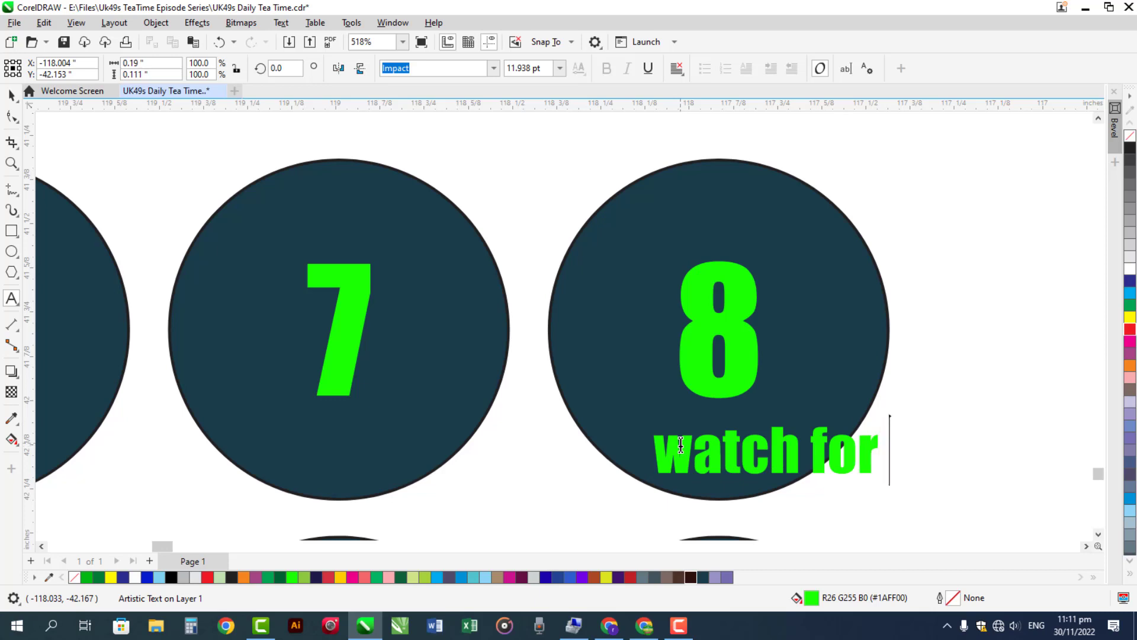
text(cir)
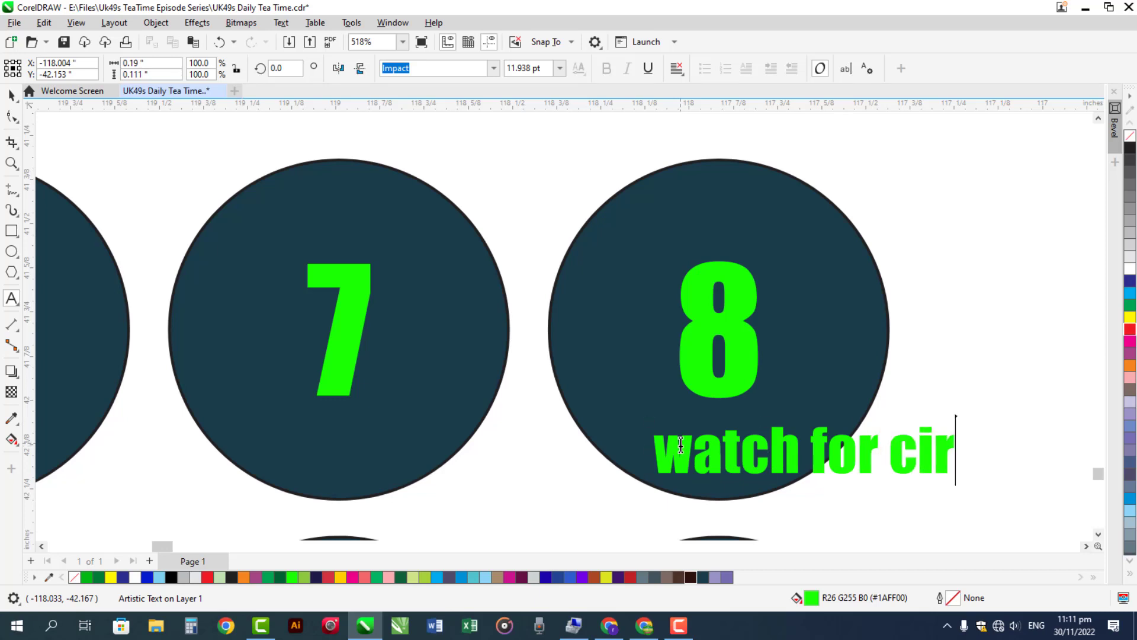
text(cle balls)
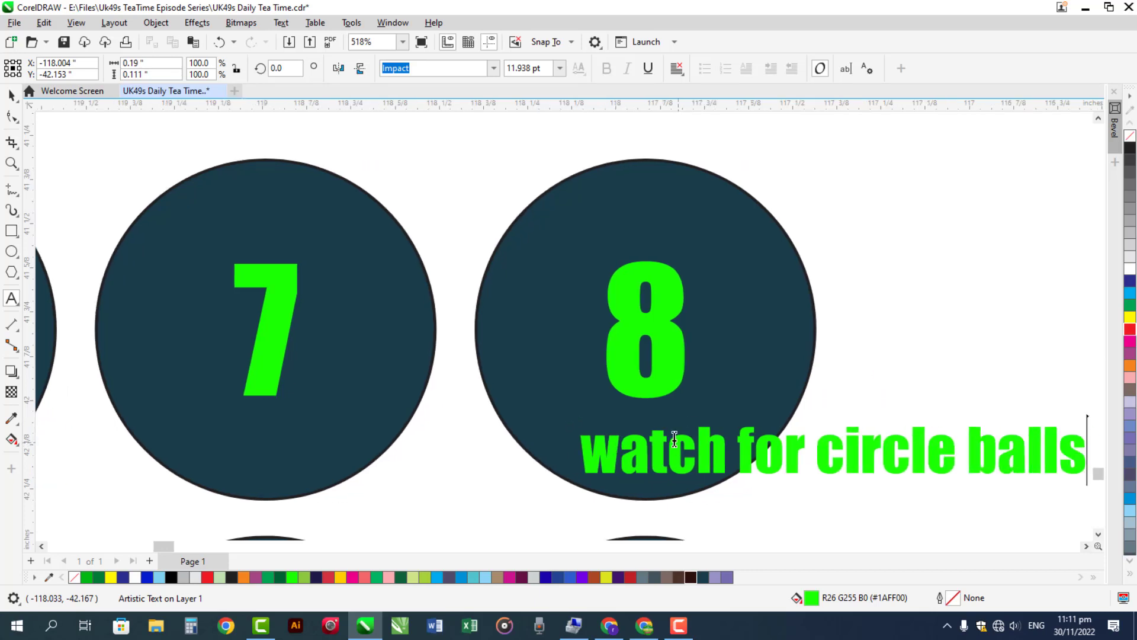
Step: Shrink the "watch for circle balls" note to about 4.6 pt and move it above the gap between balls 7 and 8
key(ctrl+space)
drag(1085, 482, 777, 478)
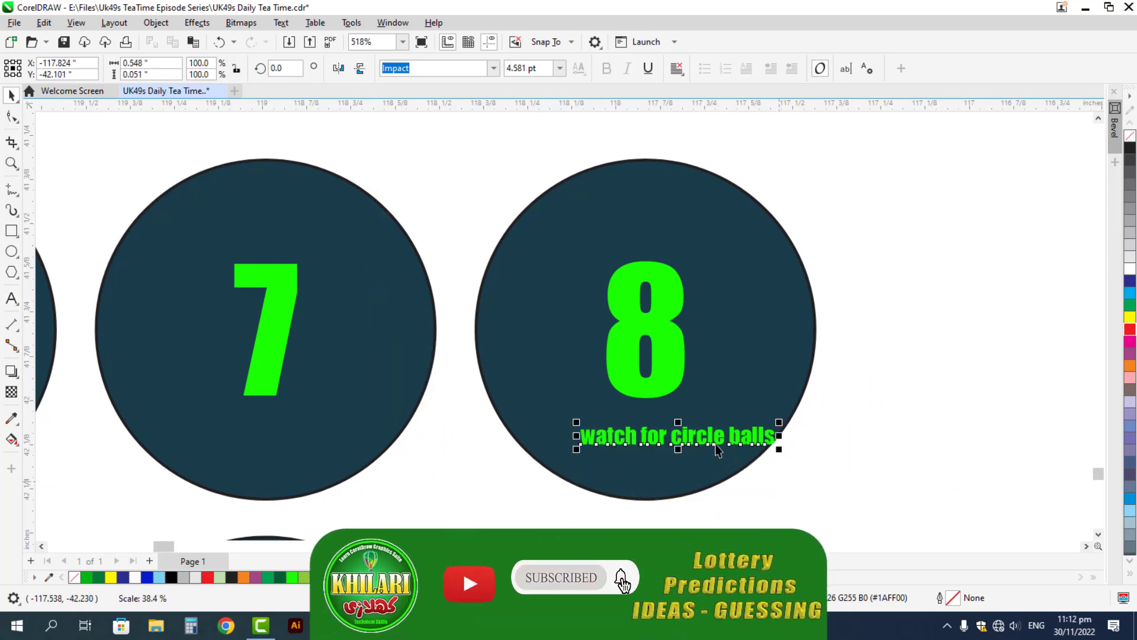
drag(697, 408, 482, 155)
click(445, 434)
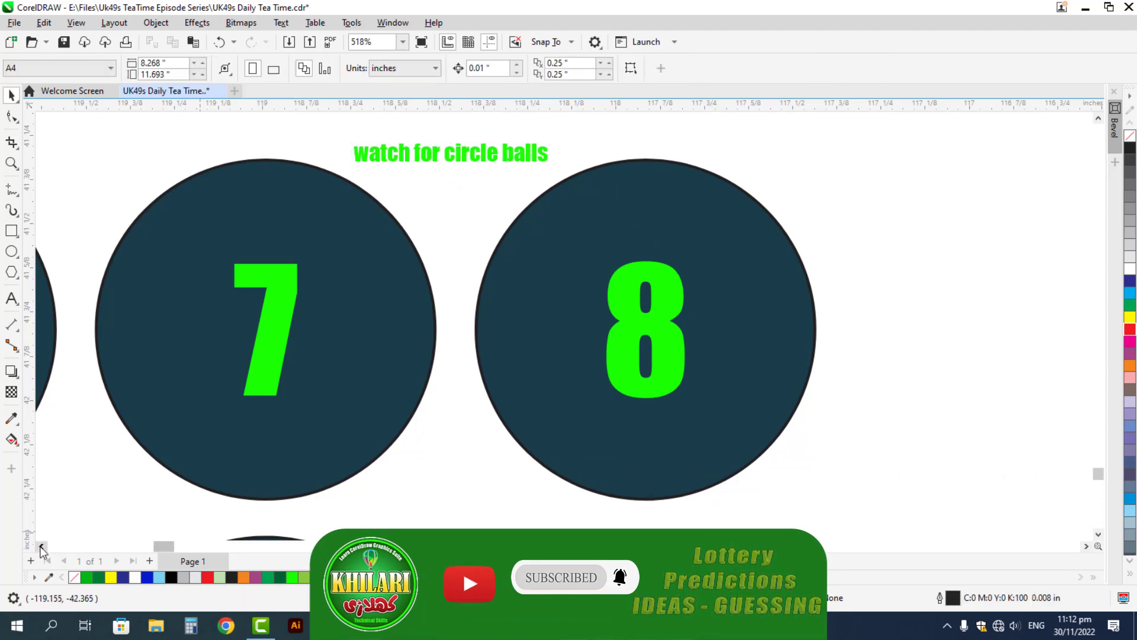
Step: Replace the 00 in the second row's first ball with 11, centre it horizontally in its circle and deselect
click(41, 545)
click(41, 546)
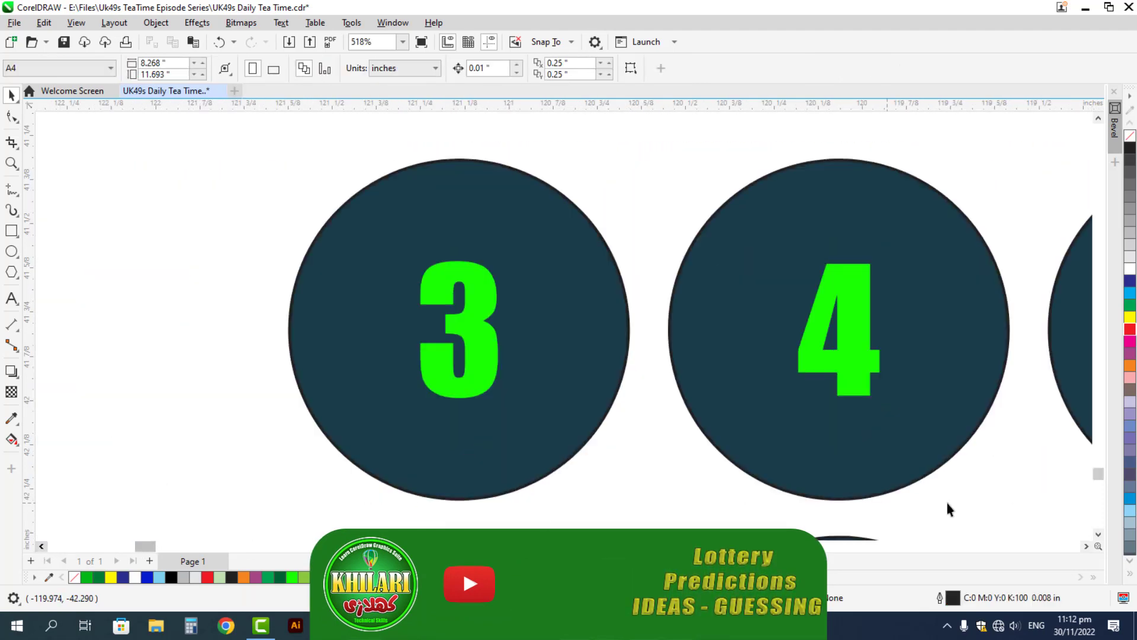
click(1099, 535)
scroll(1099, 539, down, 5)
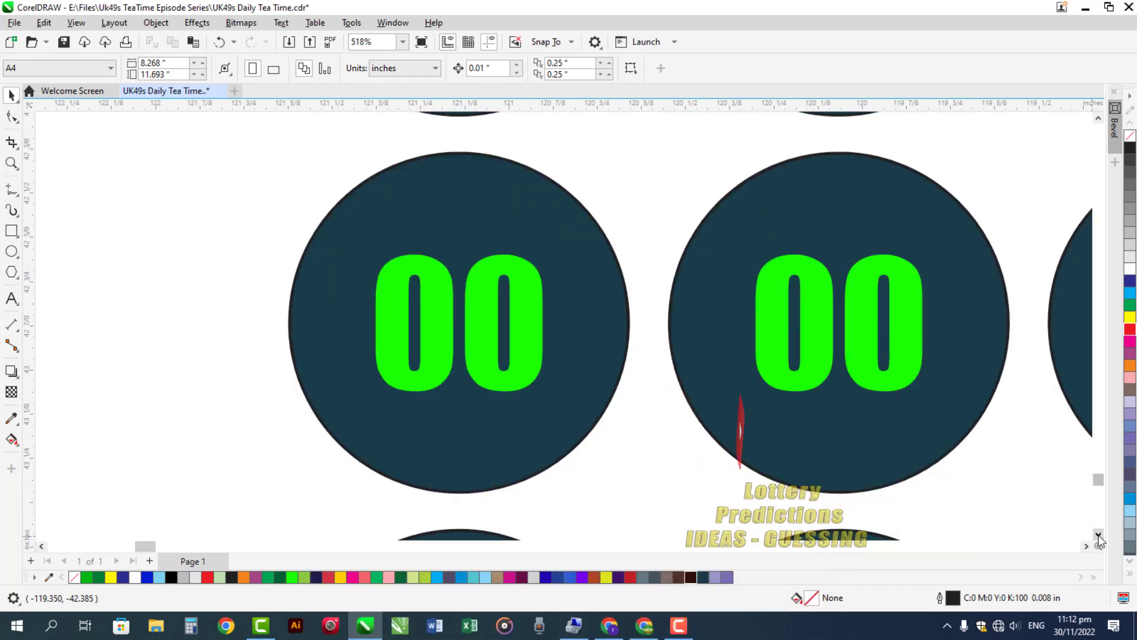
double_click(534, 345)
key(ctrl+a)
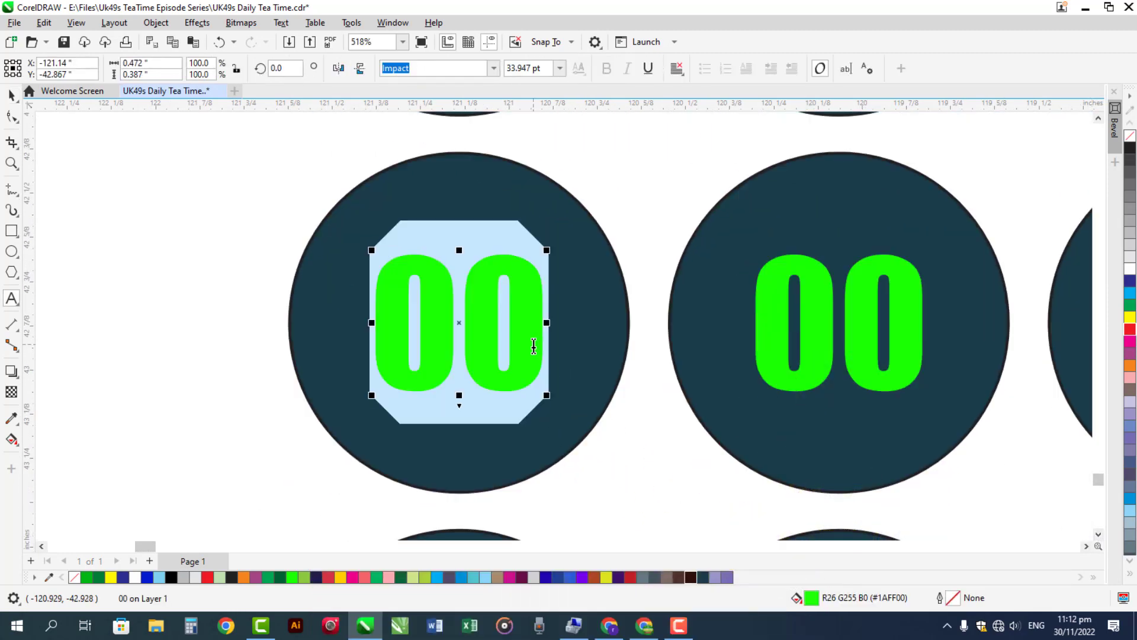
text(11)
key(ctrl+space)
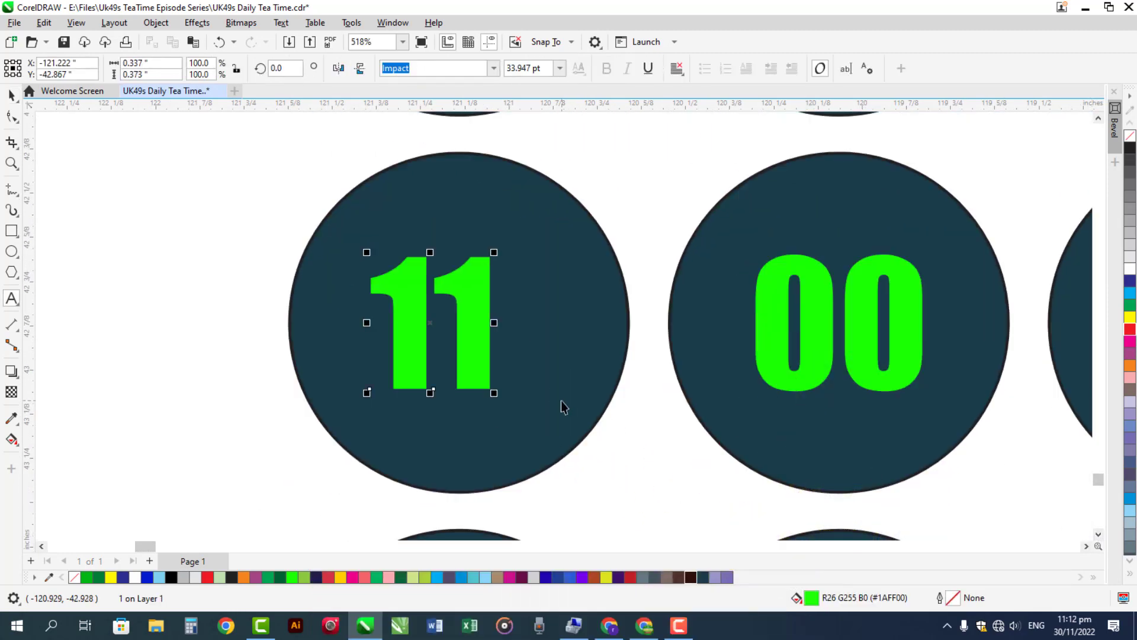
shift+click(561, 401)
key(c)
click(697, 486)
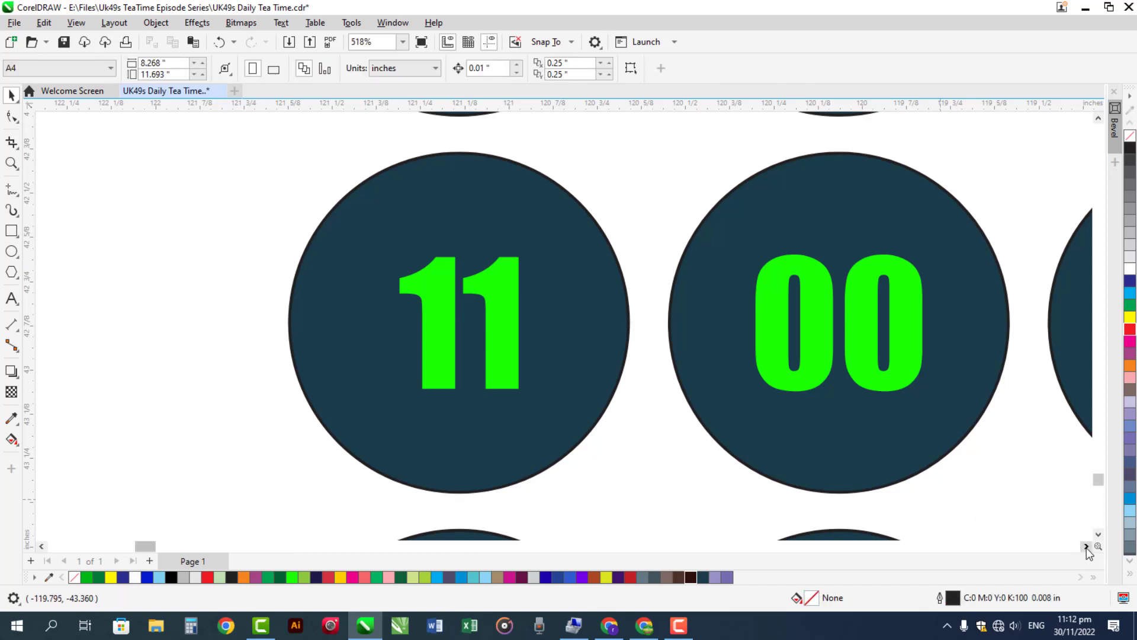
Step: Replace the 00 in the second row's second ball with 12, then finish editing and deselect it
click(1086, 545)
click(1086, 545)
click(1087, 545)
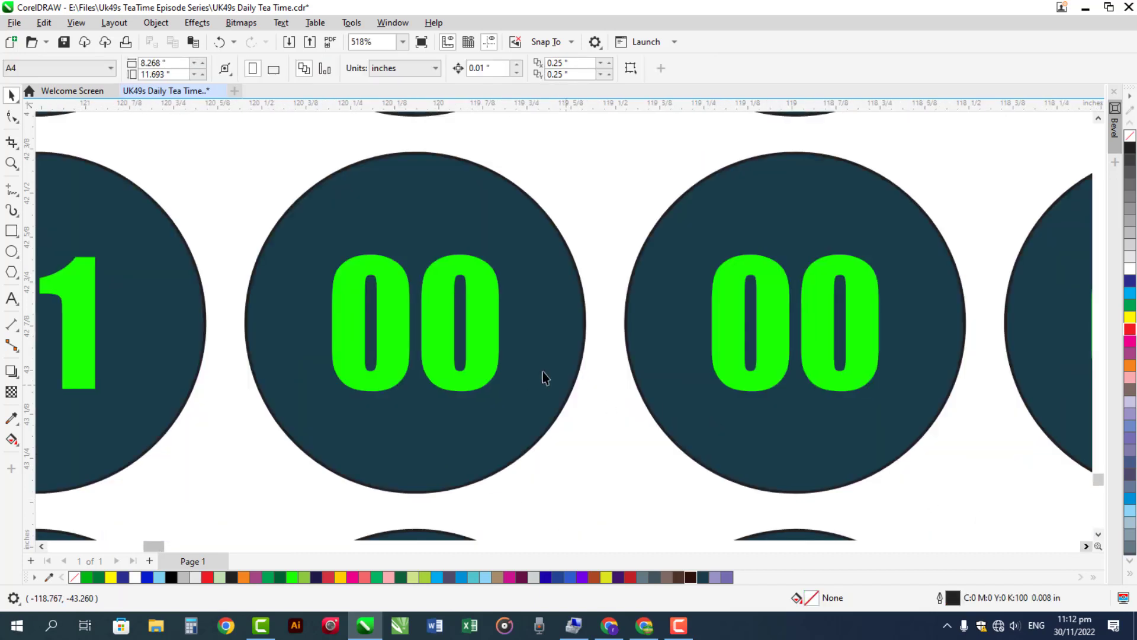
scroll(479, 311, up, 1)
double_click(478, 310)
key(ctrl+a)
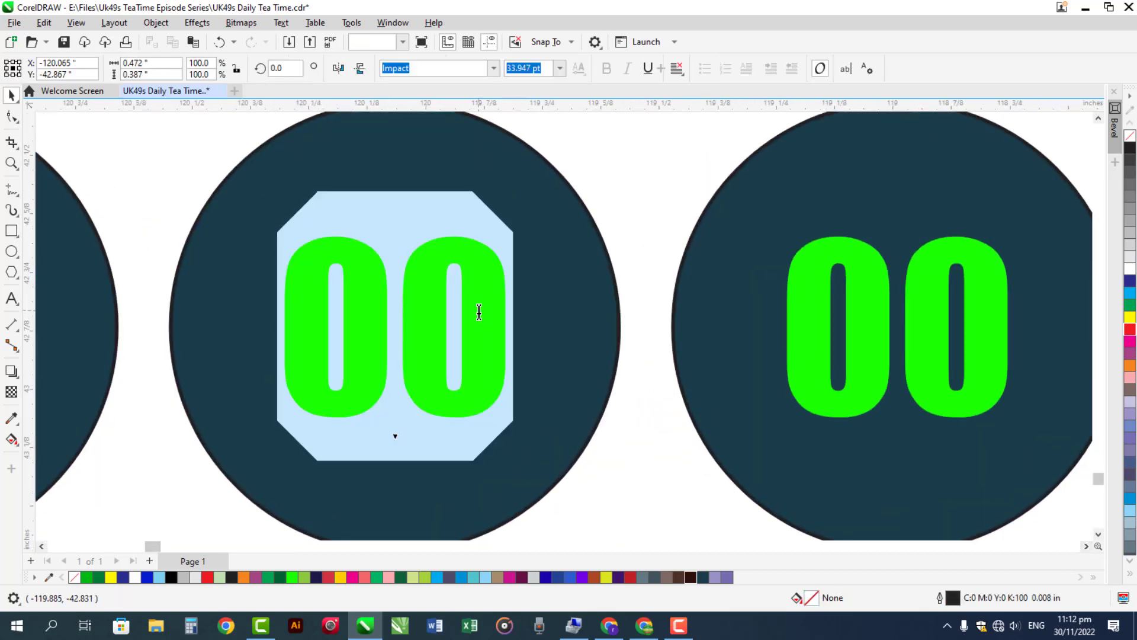
text(12)
key(Escape)
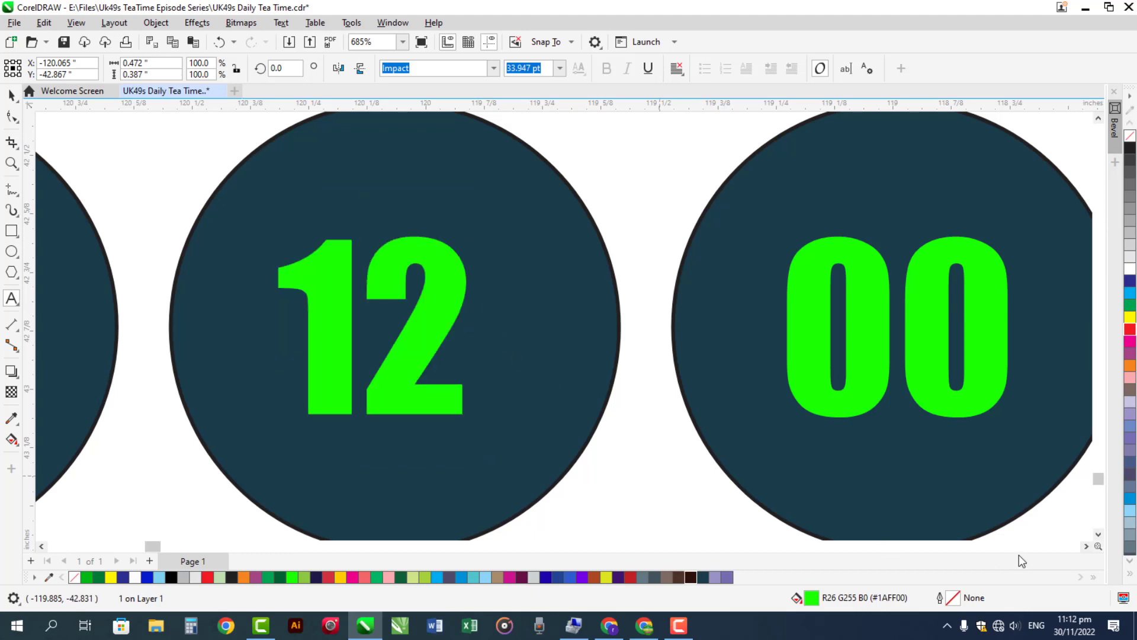
key(Escape)
Step: Replace the 00 in the second row's third ball with 15, then finish editing and deselect it
click(1086, 545)
click(1086, 545)
click(1086, 545)
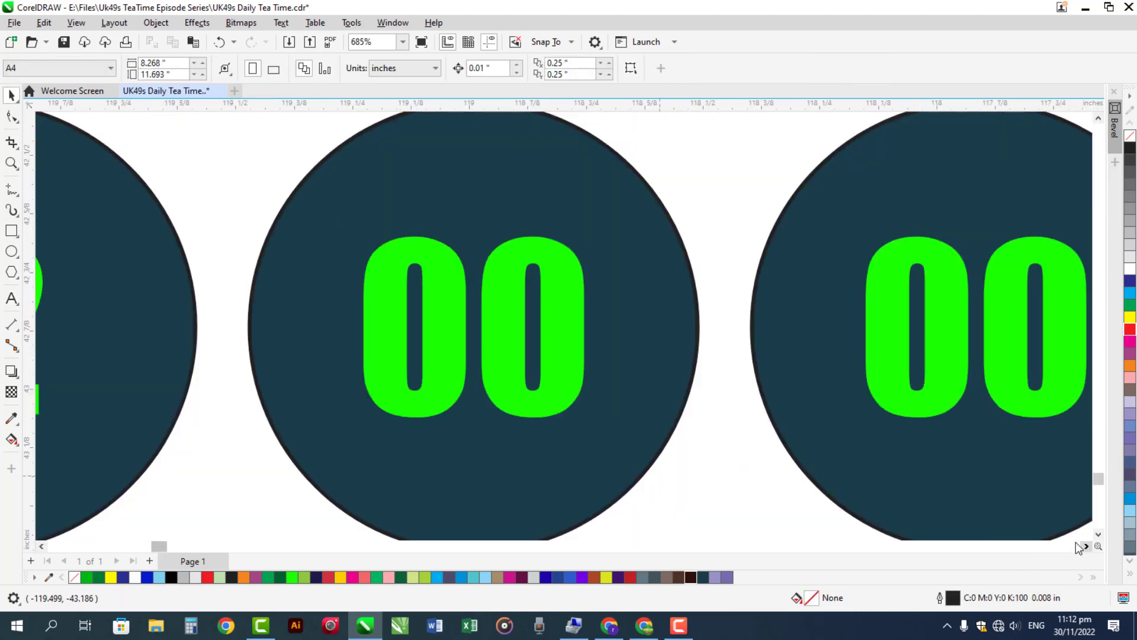
click(564, 378)
double_click(565, 379)
key(ctrl+a)
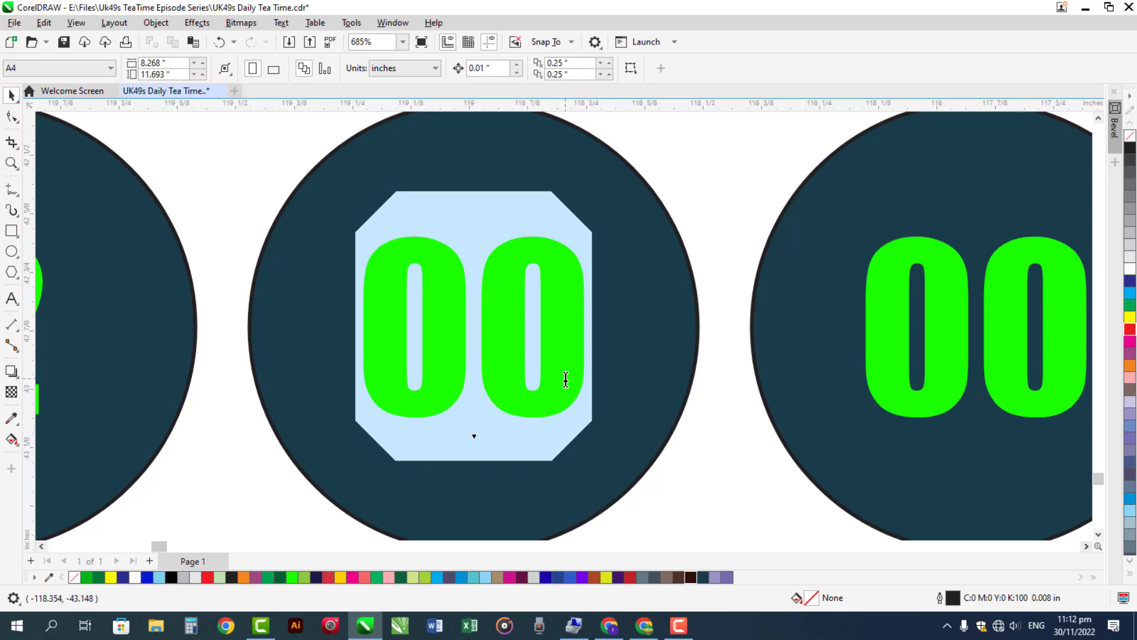
text(15)
key(Escape)
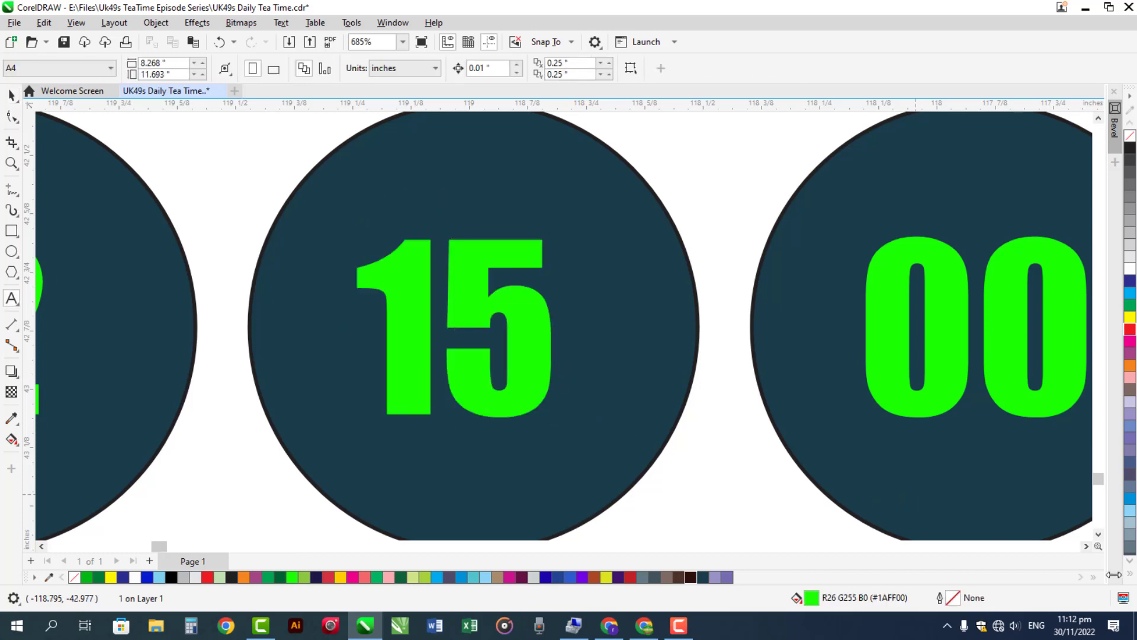
key(Escape)
click(1086, 546)
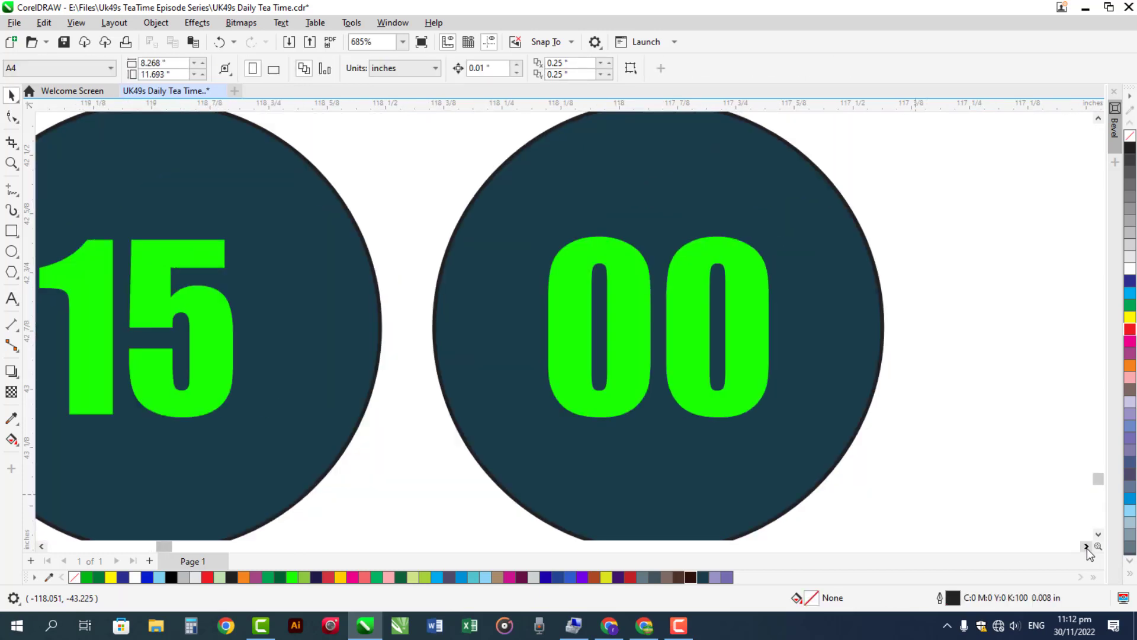
Step: Replace the 00 in the second row's fourth ball with 19, then finish editing and deselect it
double_click(590, 340)
key(ctrl+a)
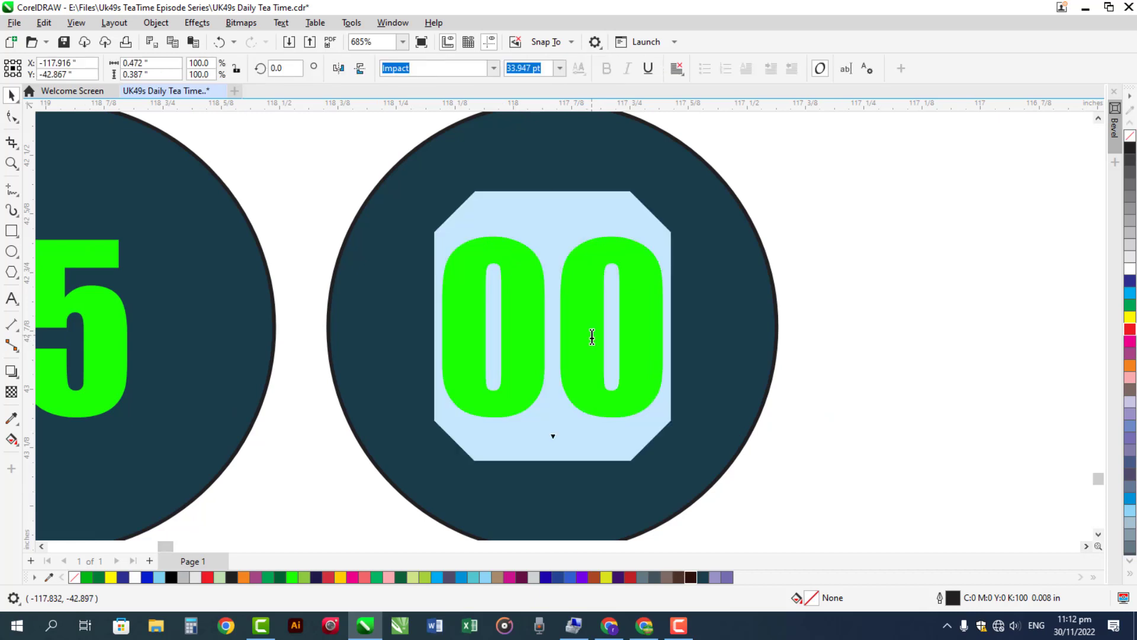
text(19)
key(Escape)
key(Escape)
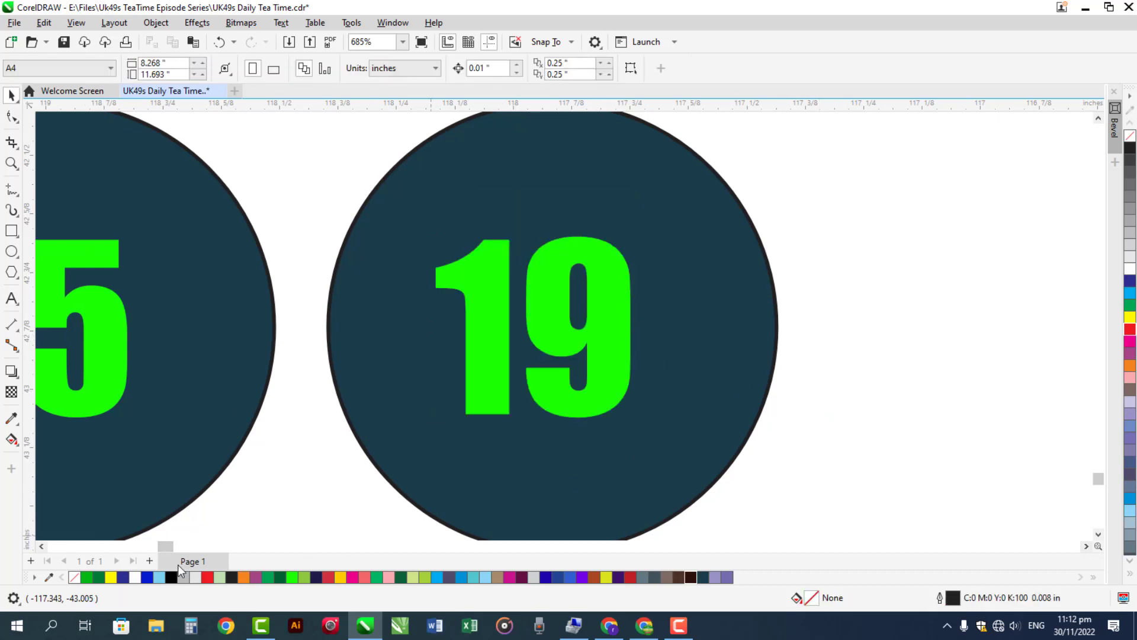
Step: Replace the 00 in the third row's first ball with 23, then finish editing and deselect it
drag(42, 546, 42, 546)
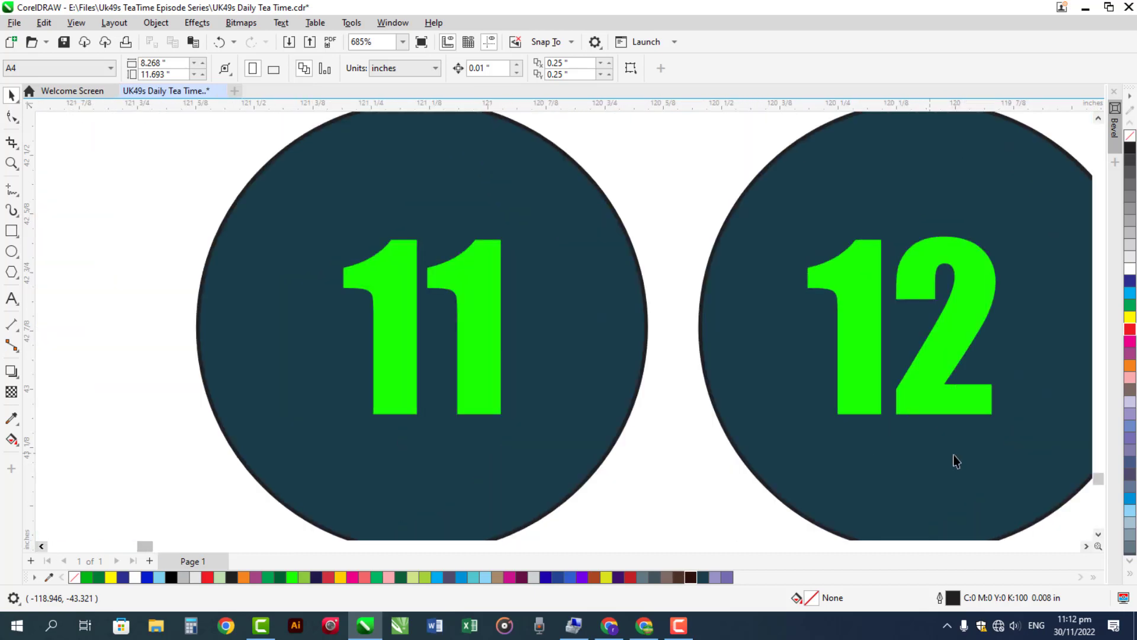
drag(1097, 533, 1097, 533)
double_click(520, 325)
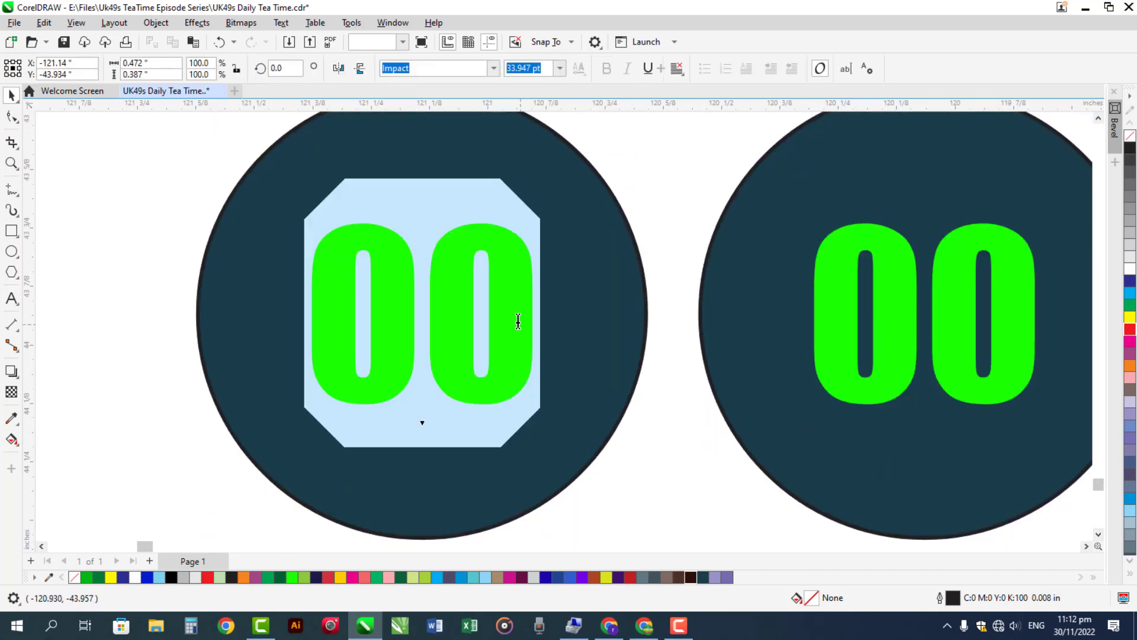
key(ctrl+a)
text(23)
key(Escape)
click(667, 463)
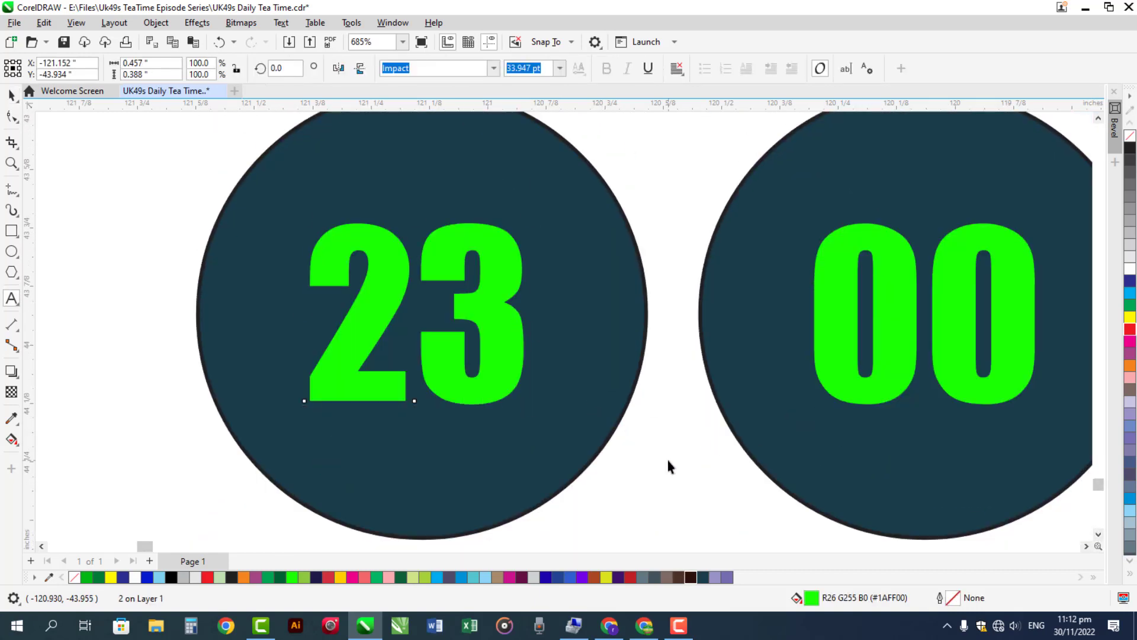
Step: Replace the 00 in the third row's second ball with 26, then finish editing and deselect it
drag(1085, 545, 1086, 545)
double_click(574, 386)
key(ctrl+a)
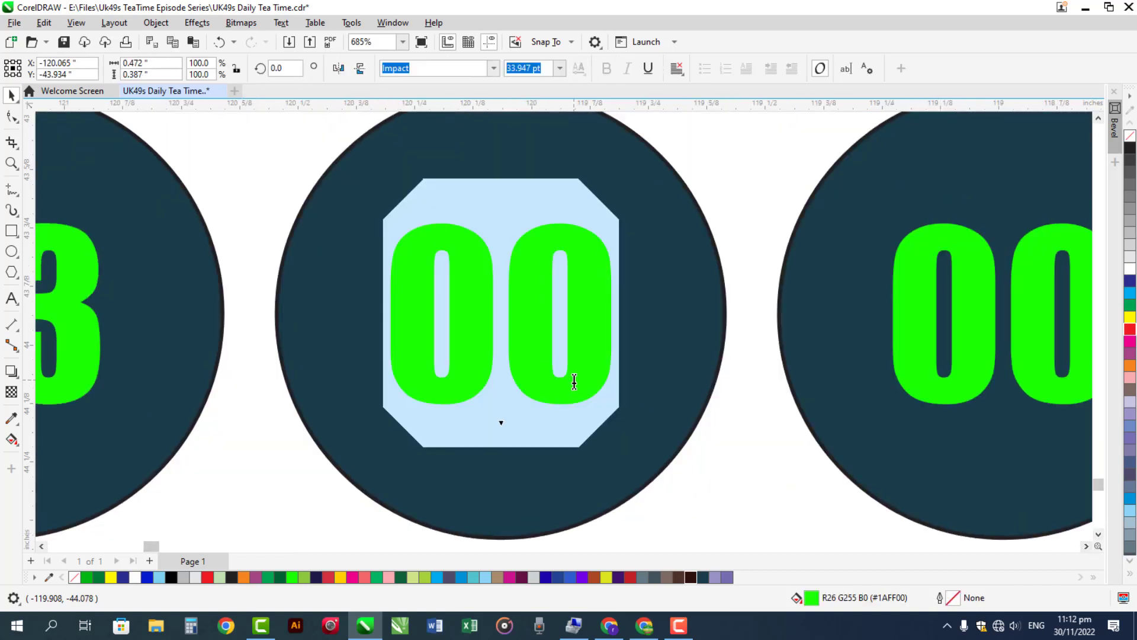
text(2)
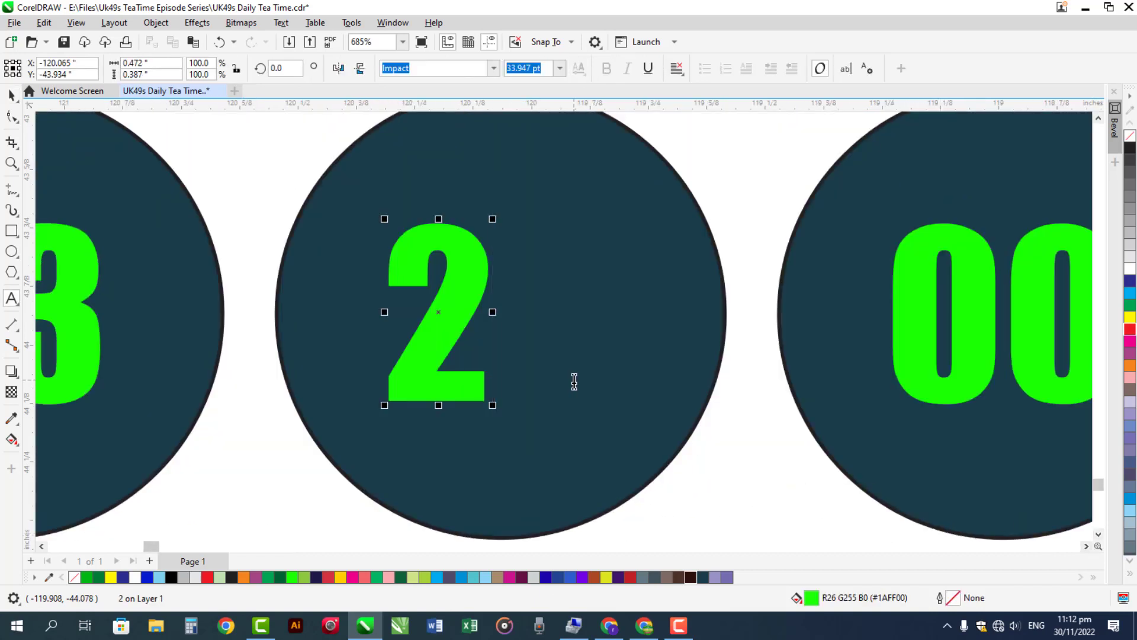
text(6)
key(ctrl+space)
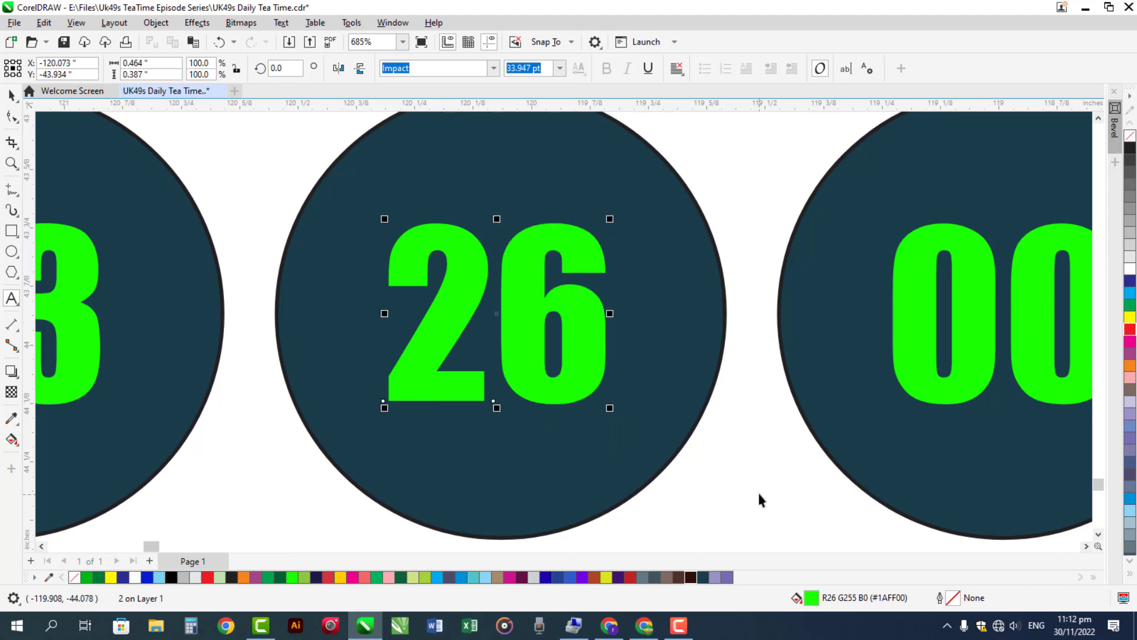
click(759, 494)
Step: Replace the 00 in the third row's third ball with 29, then finish editing and deselect it
click(1087, 547)
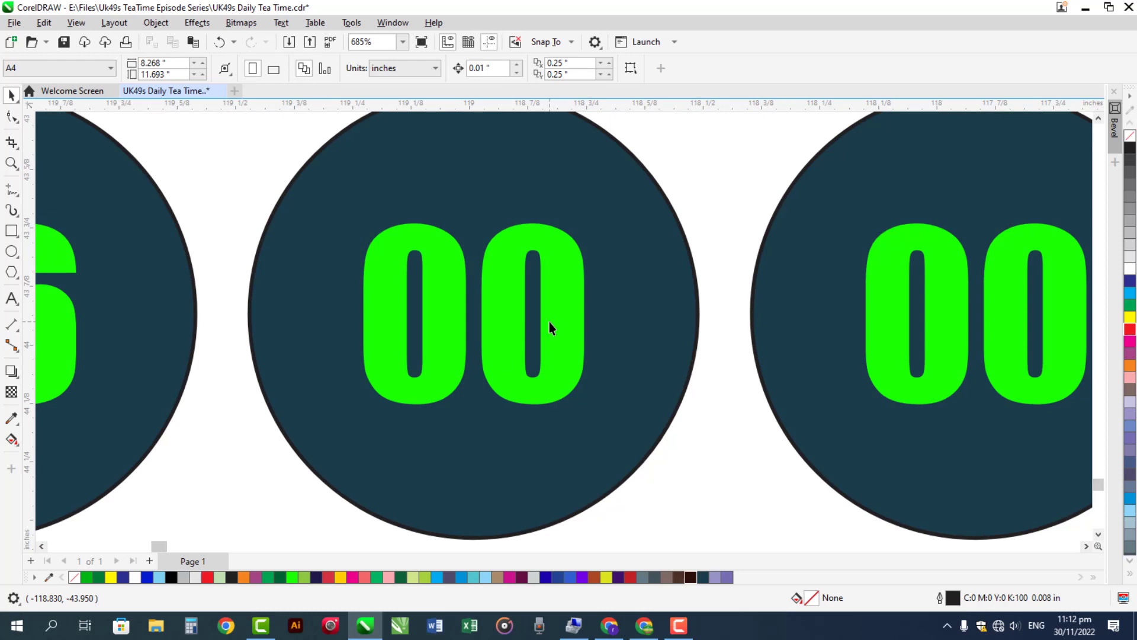
click(549, 322)
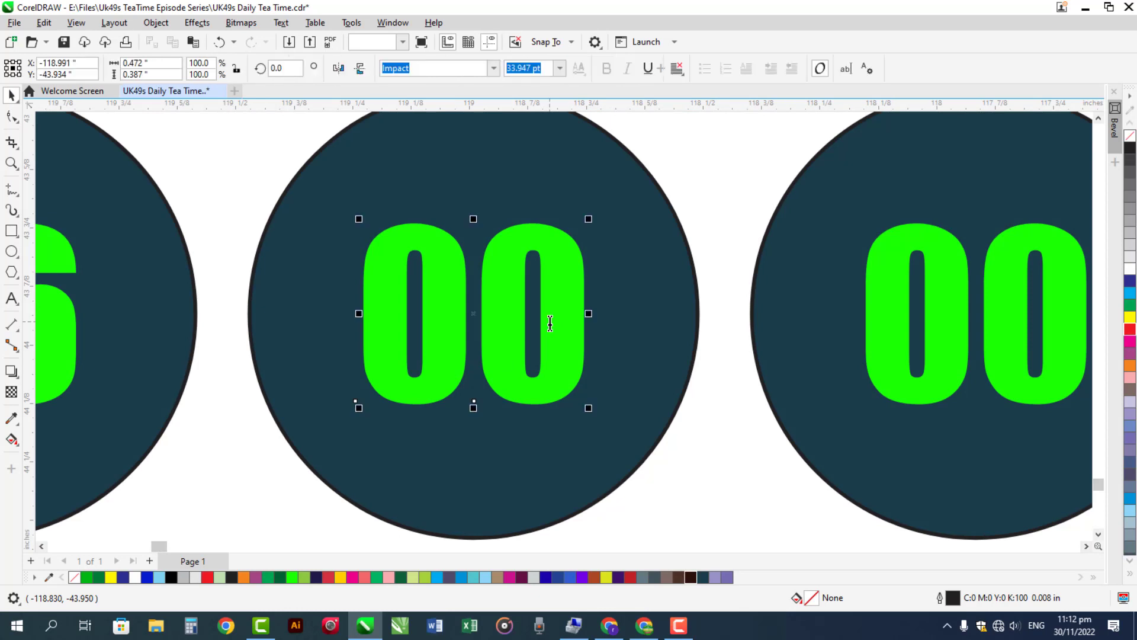
double_click(549, 322)
text(2)
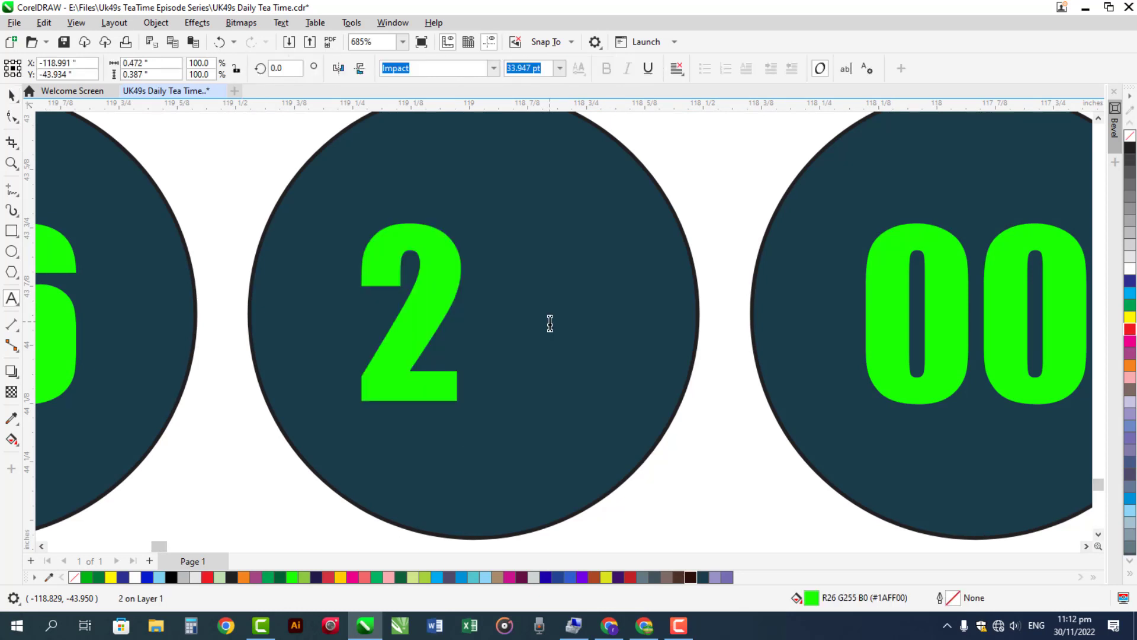
text(9)
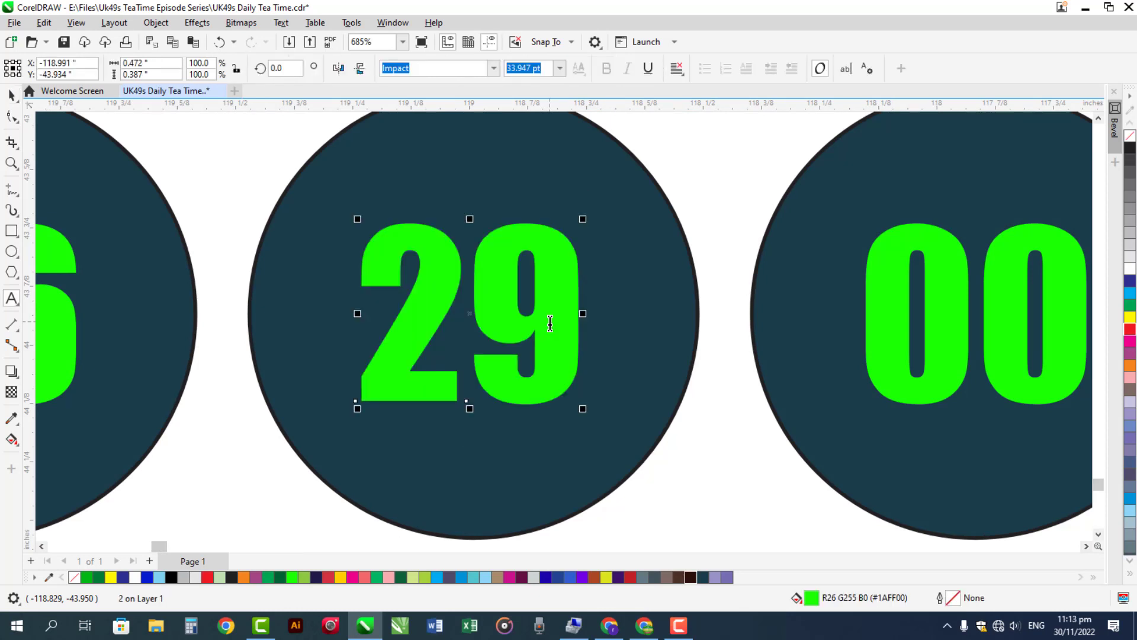
key(Escape)
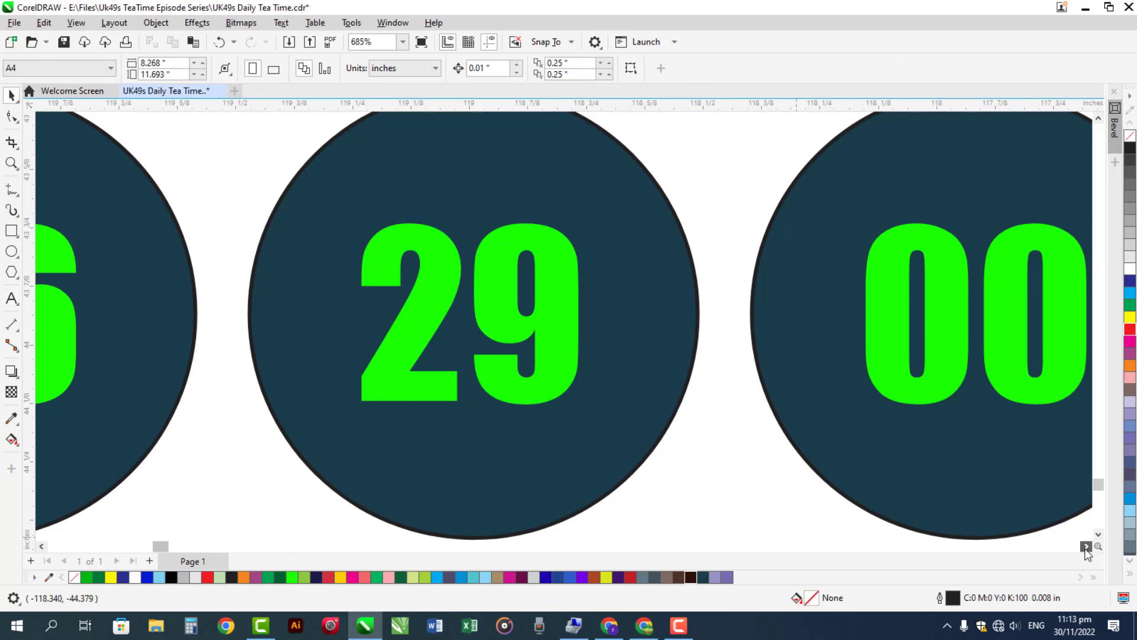
Step: Replace the 00 in the third row's fourth ball with 28, then finish editing and deselect it
click(1087, 546)
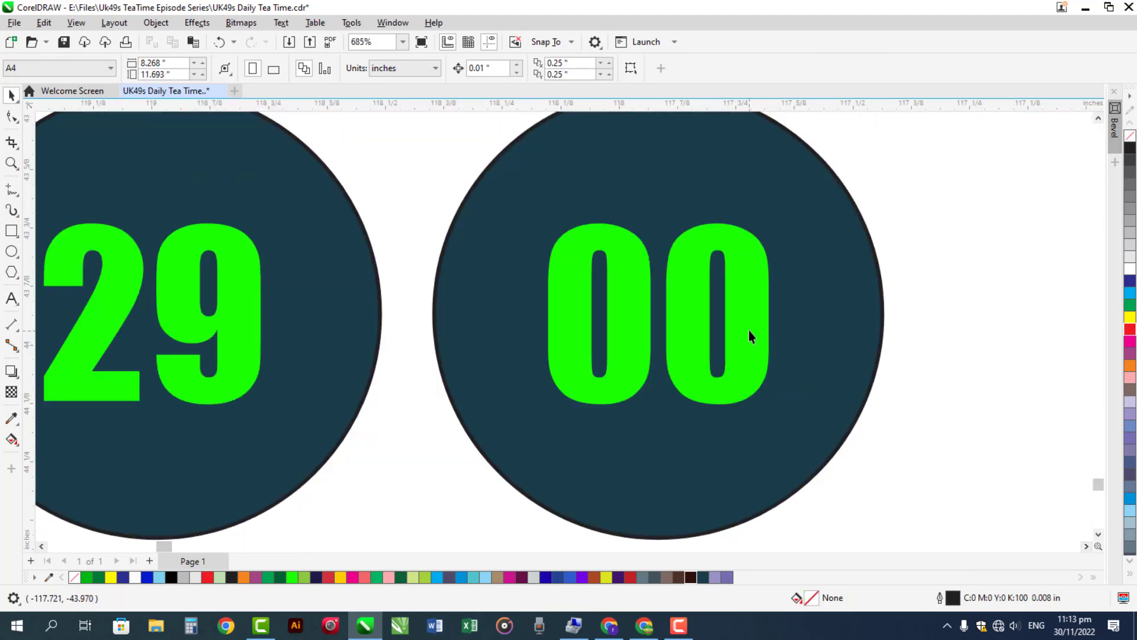
click(749, 331)
double_click(749, 330)
text(2)
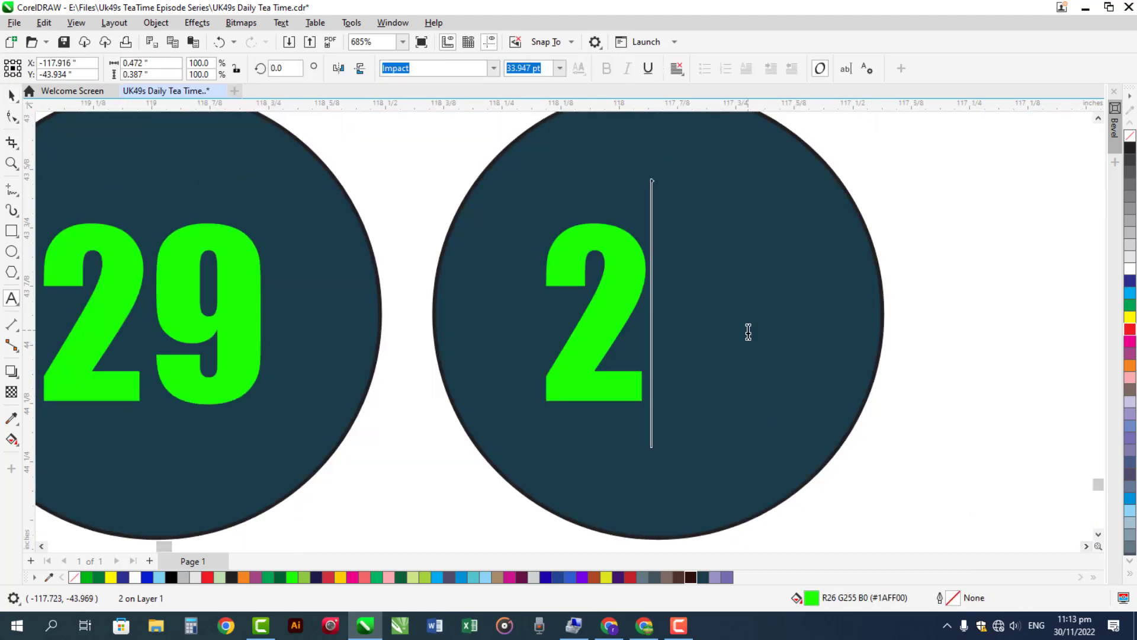
text(8)
key(Escape)
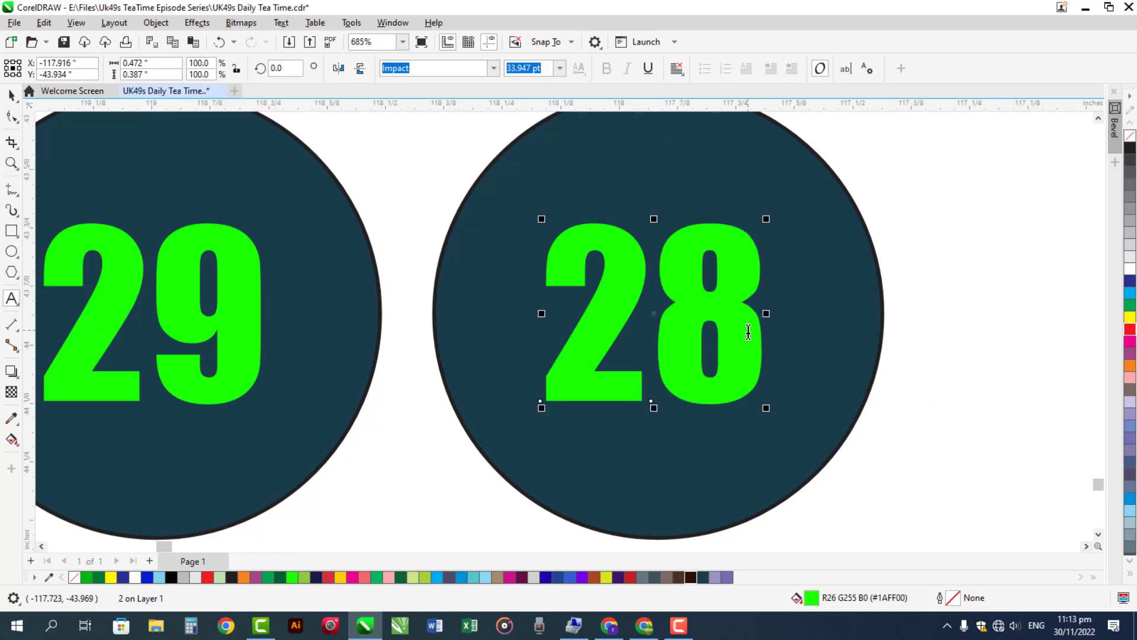
key(Escape)
Step: Replace the 00 in the fourth row's first ball with 34 and finish editing the text
click(41, 546)
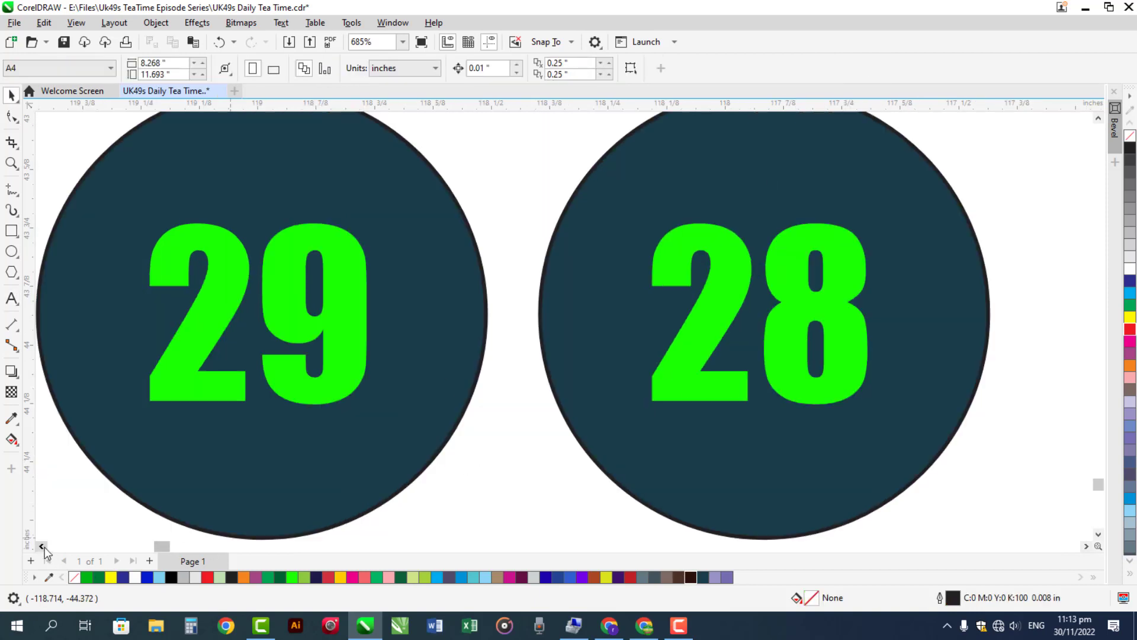
click(41, 545)
click(41, 546)
click(41, 546)
click(41, 546)
click(42, 546)
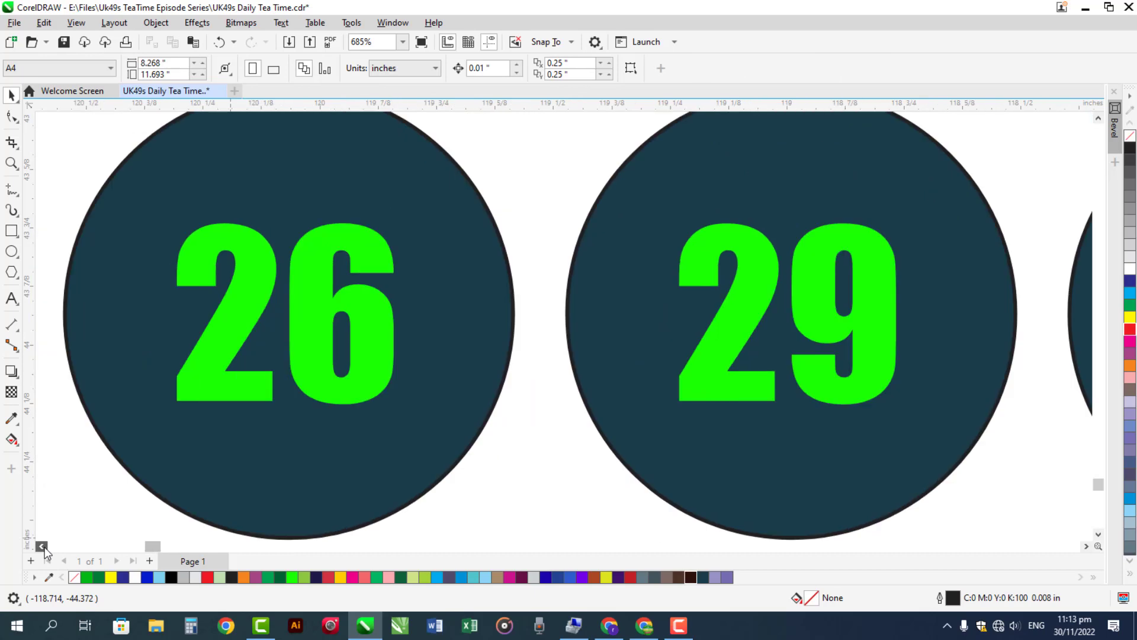
click(42, 546)
click(42, 546)
click(41, 546)
click(42, 546)
click(41, 545)
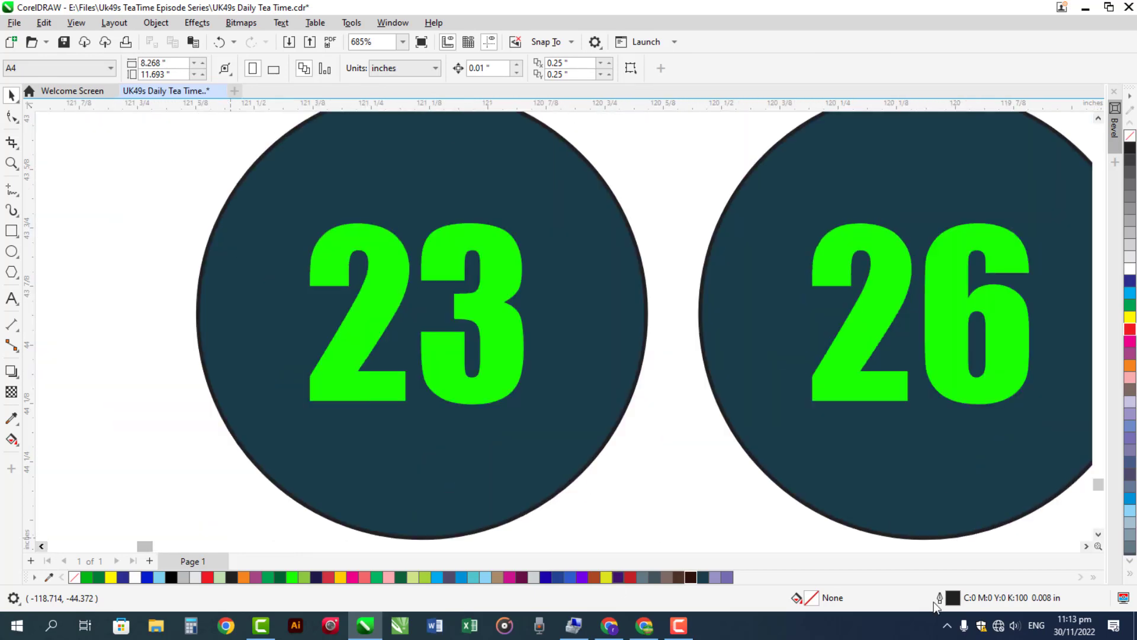
click(1099, 536)
click(1099, 536)
click(1099, 536)
click(1098, 536)
click(1098, 536)
click(1098, 536)
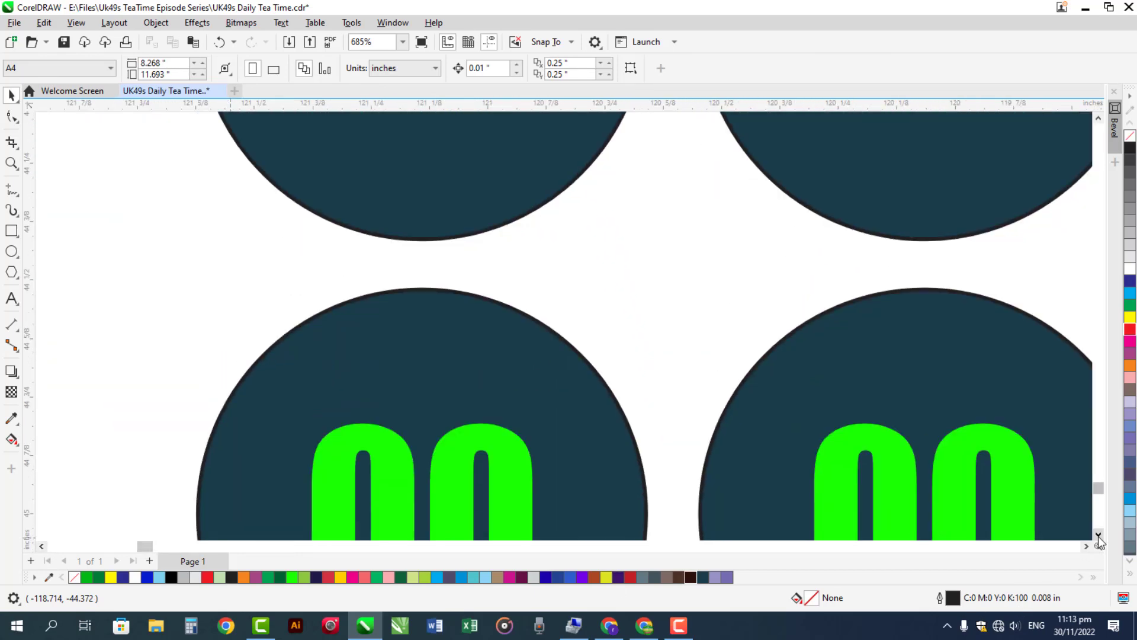
click(1098, 536)
click(1098, 536)
click(1099, 536)
click(1098, 536)
double_click(522, 256)
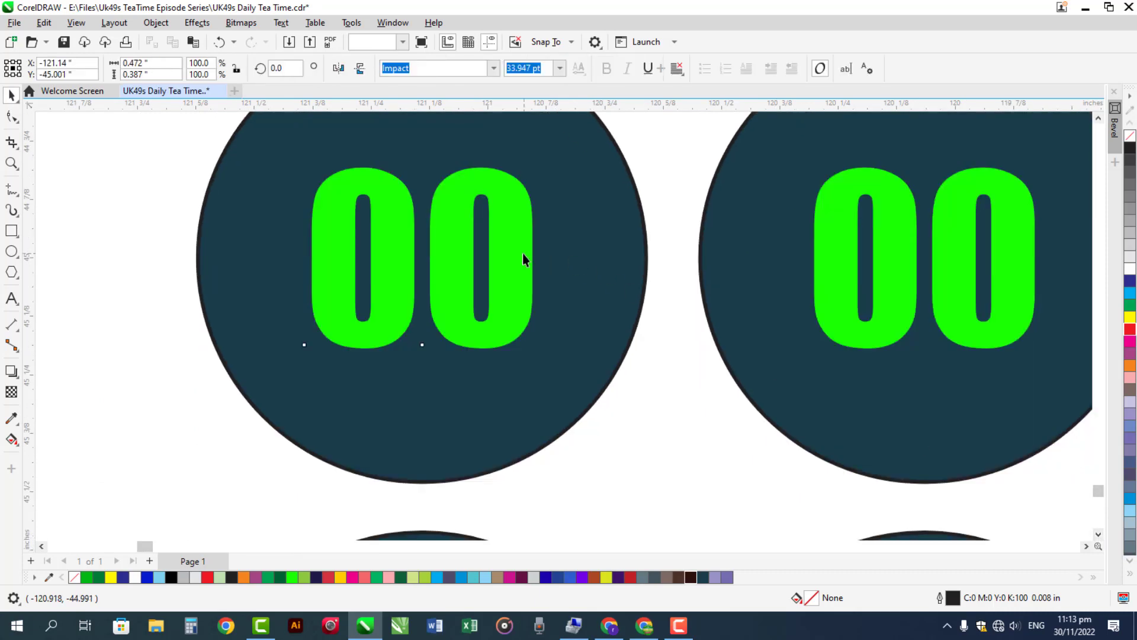
key(ctrl+a)
text(34)
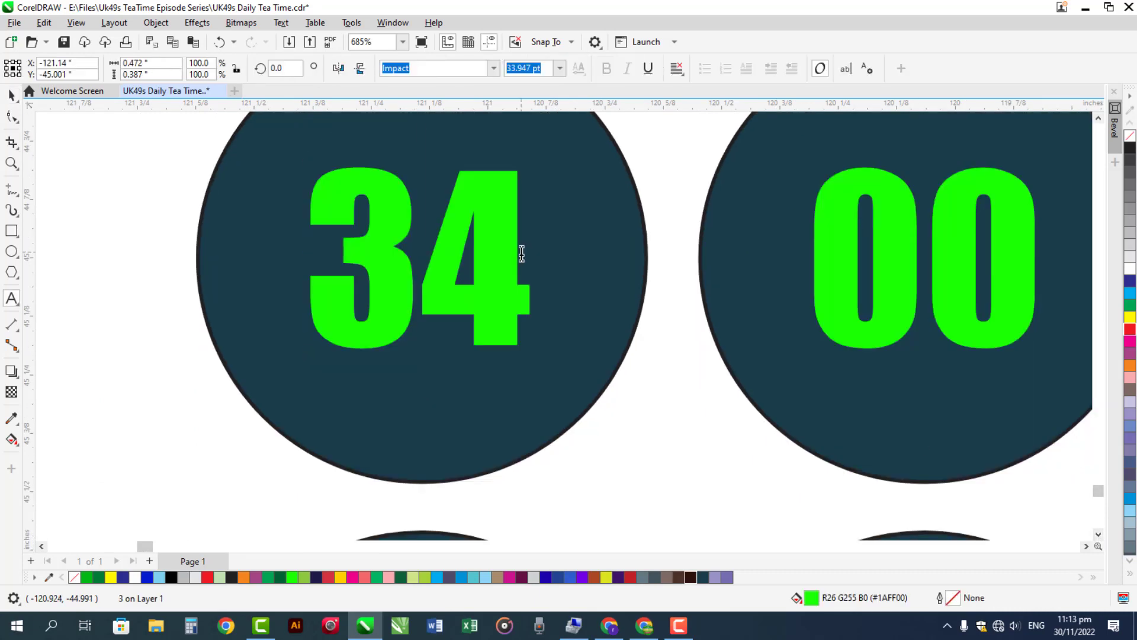
key(ctrl+space)
Step: Replace the 00 in the fourth row's second ball with 30 and finish editing the text
click(1099, 119)
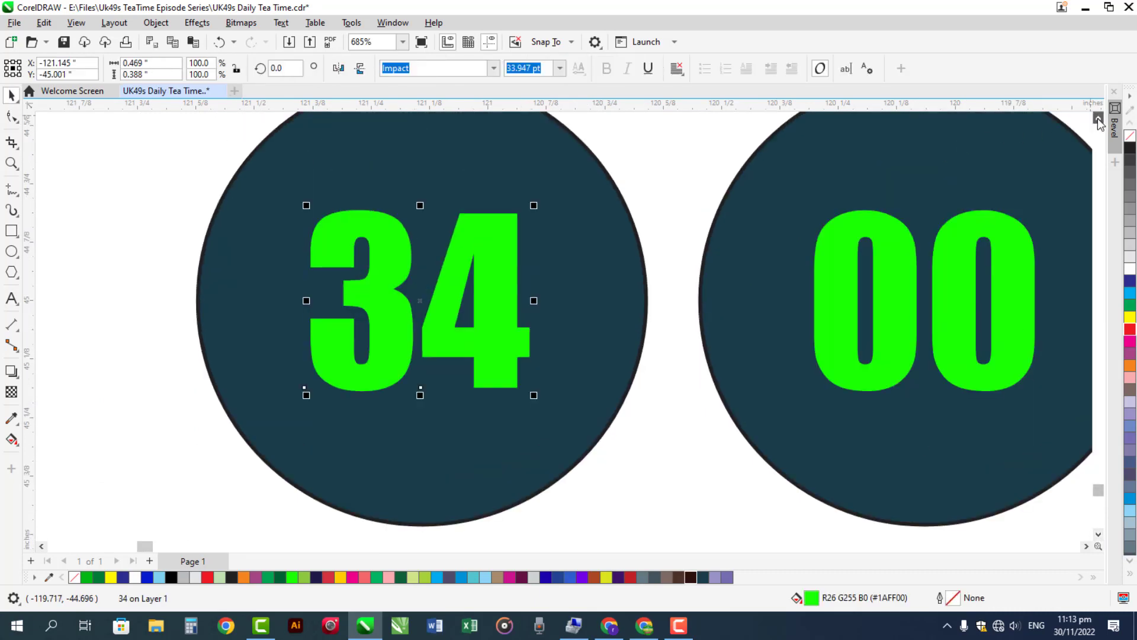
click(1086, 546)
click(1087, 546)
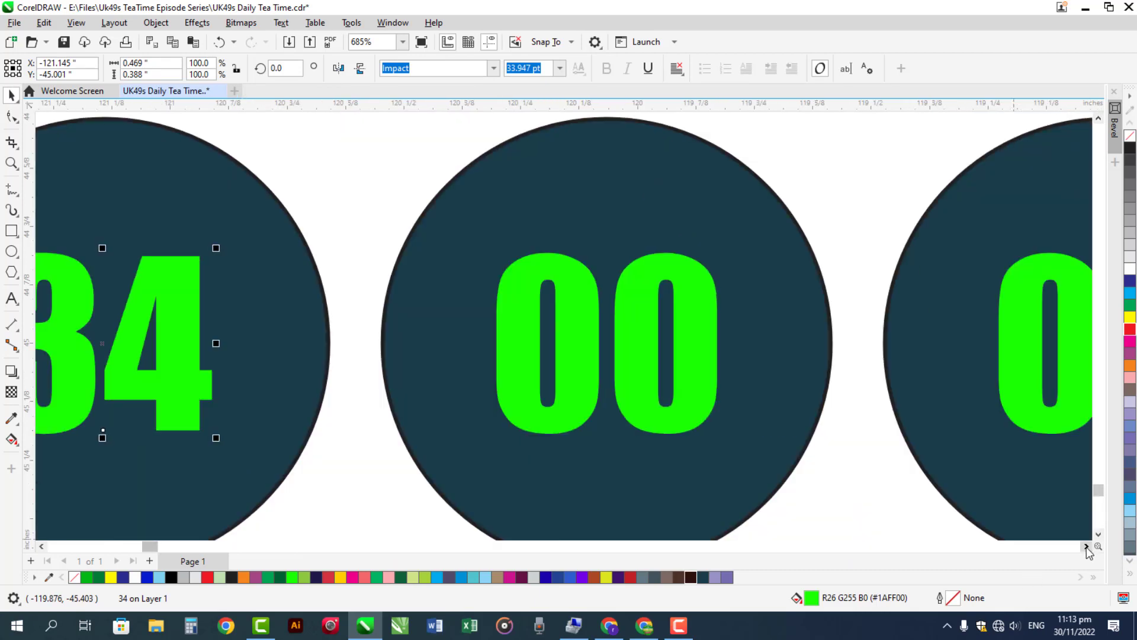
click(1086, 546)
click(1086, 546)
click(484, 376)
double_click(485, 376)
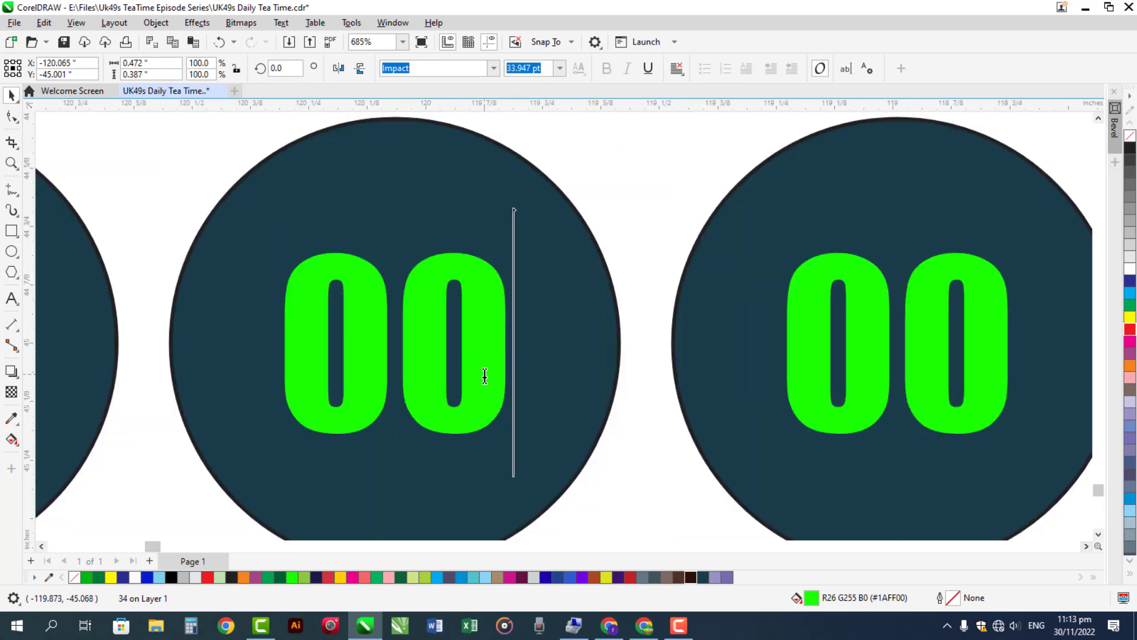
key(ctrl+a)
text(30)
key(ctrl+space)
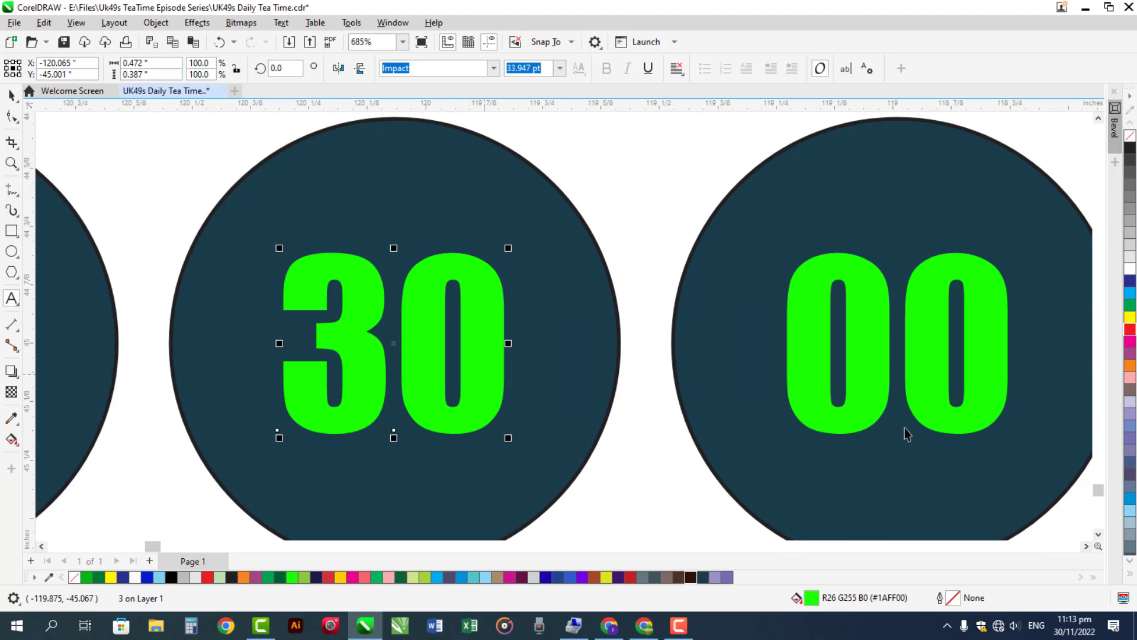
Step: Replace the 00 in the fourth row's third ball with 36, then finish editing and deselect it
click(1086, 546)
click(1086, 546)
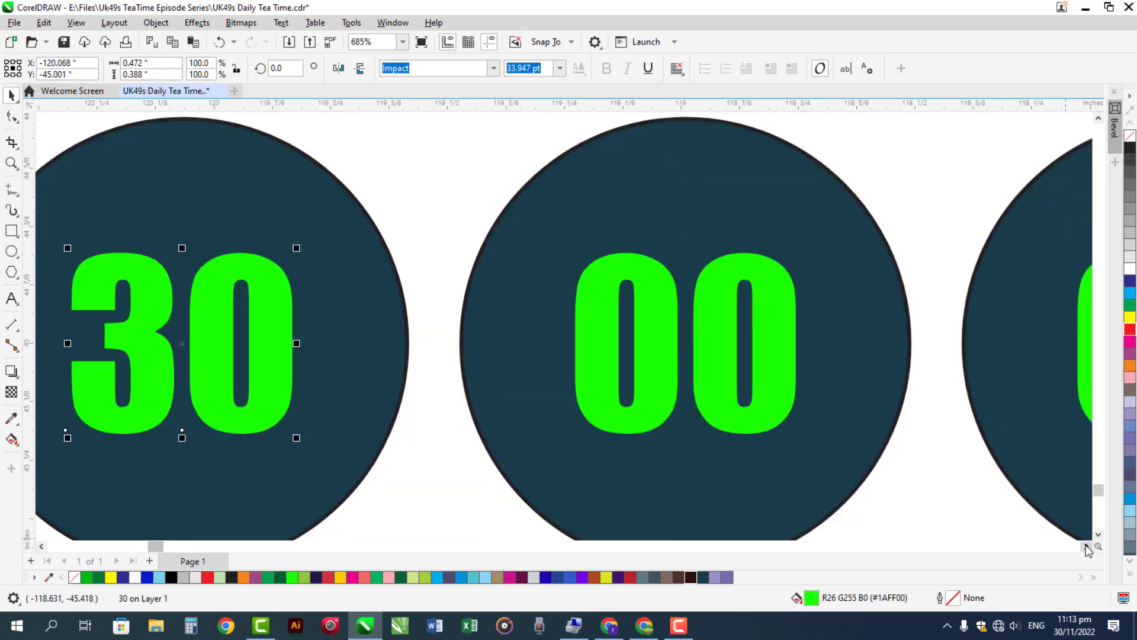
click(1087, 546)
click(1087, 546)
double_click(552, 378)
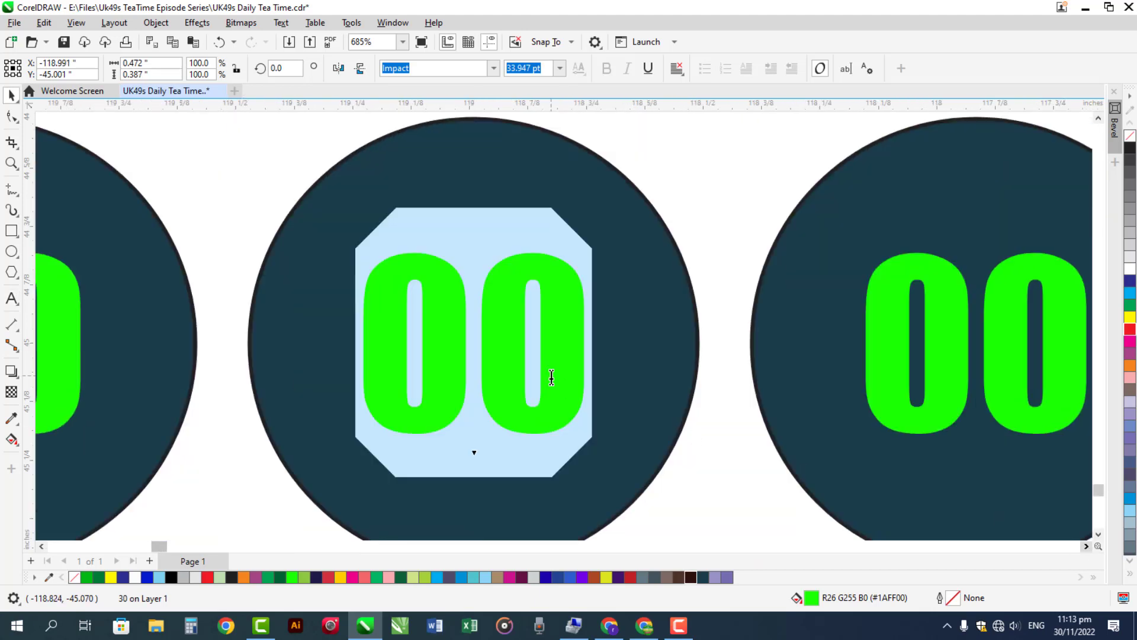
text(3)
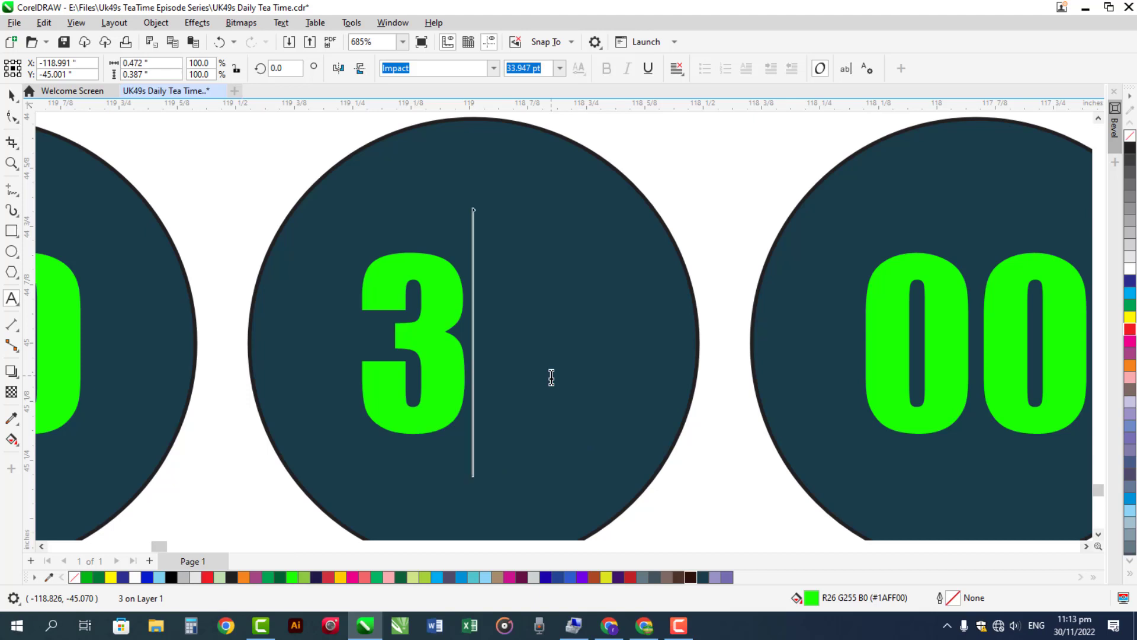
text(6)
key(Escape)
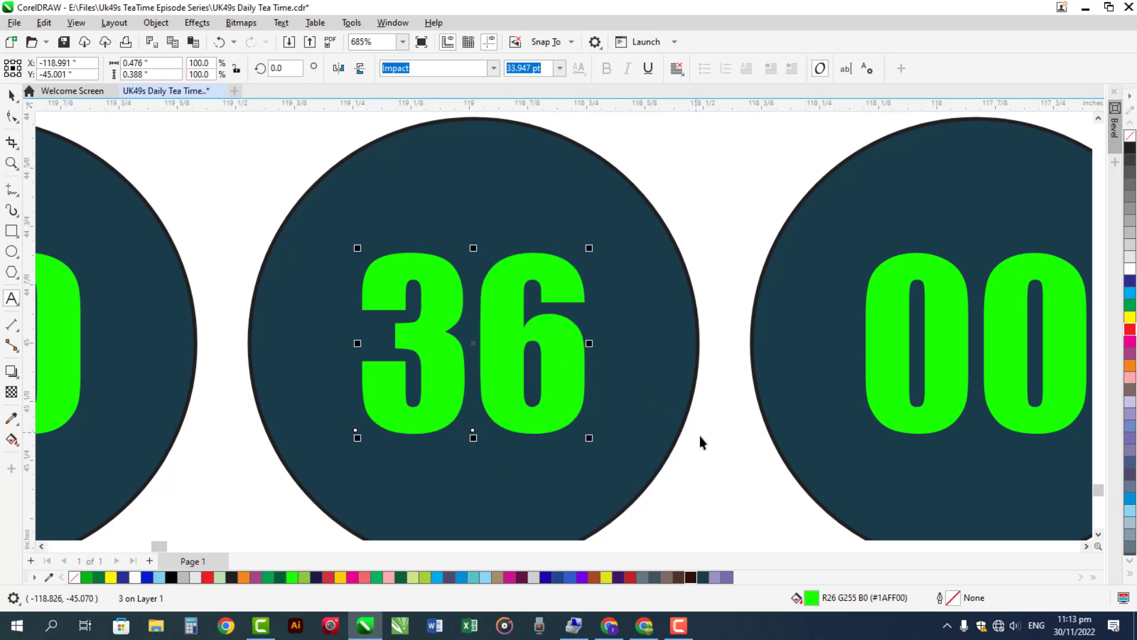
key(Escape)
Step: Replace the 00 in the fourth row's fourth ball with 39 and finish editing the text
scroll(1052, 522, right, 6)
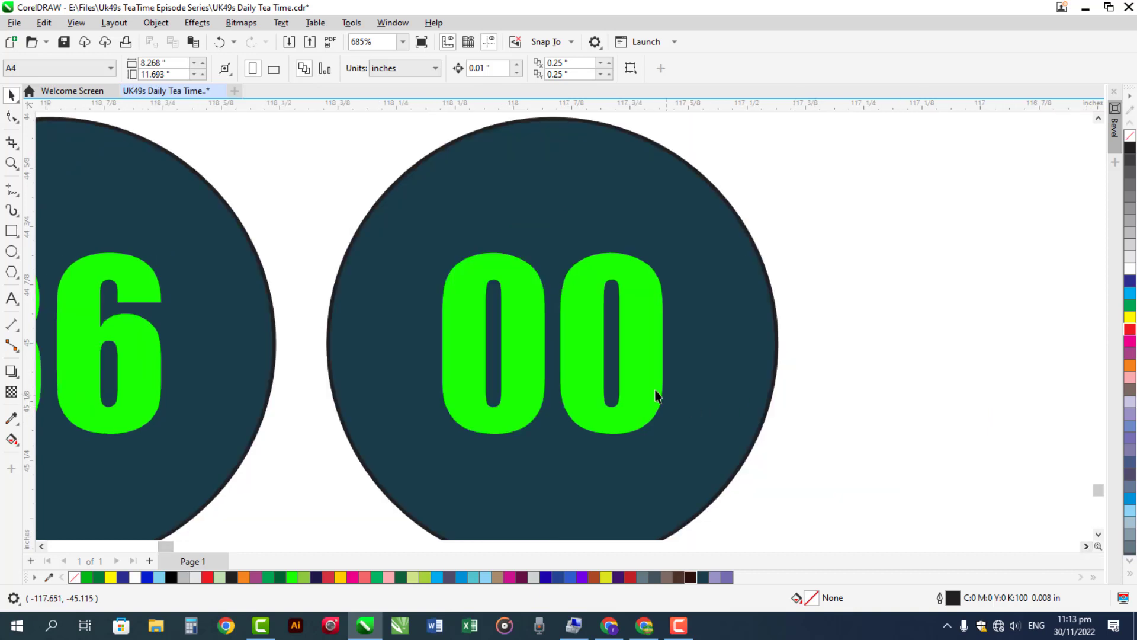
click(655, 393)
double_click(650, 387)
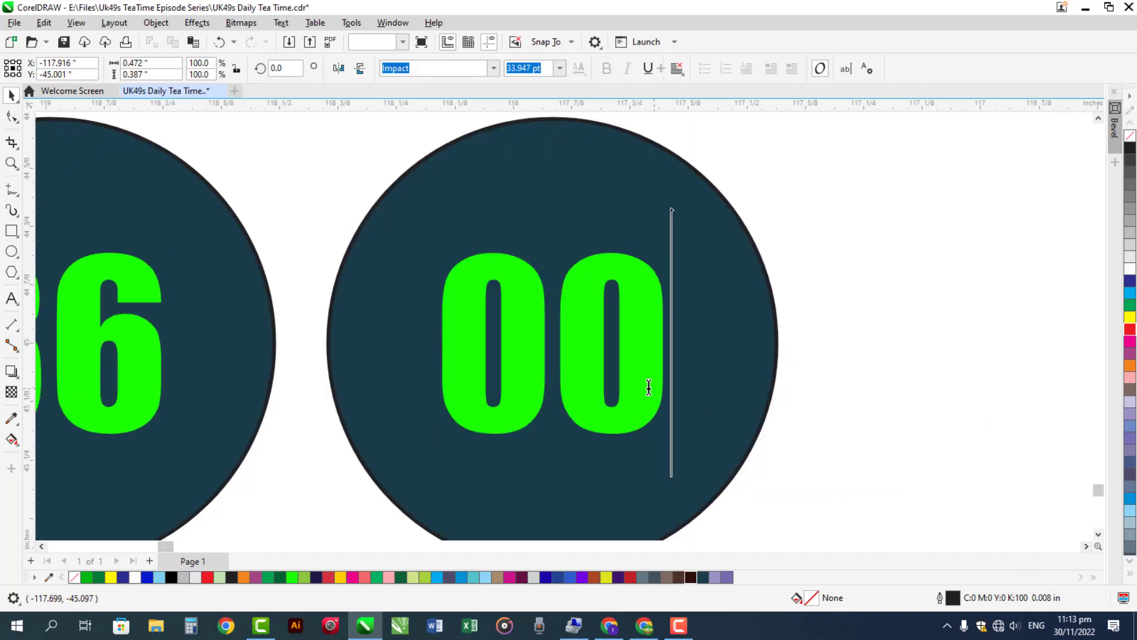
key(ctrl+a)
text(39)
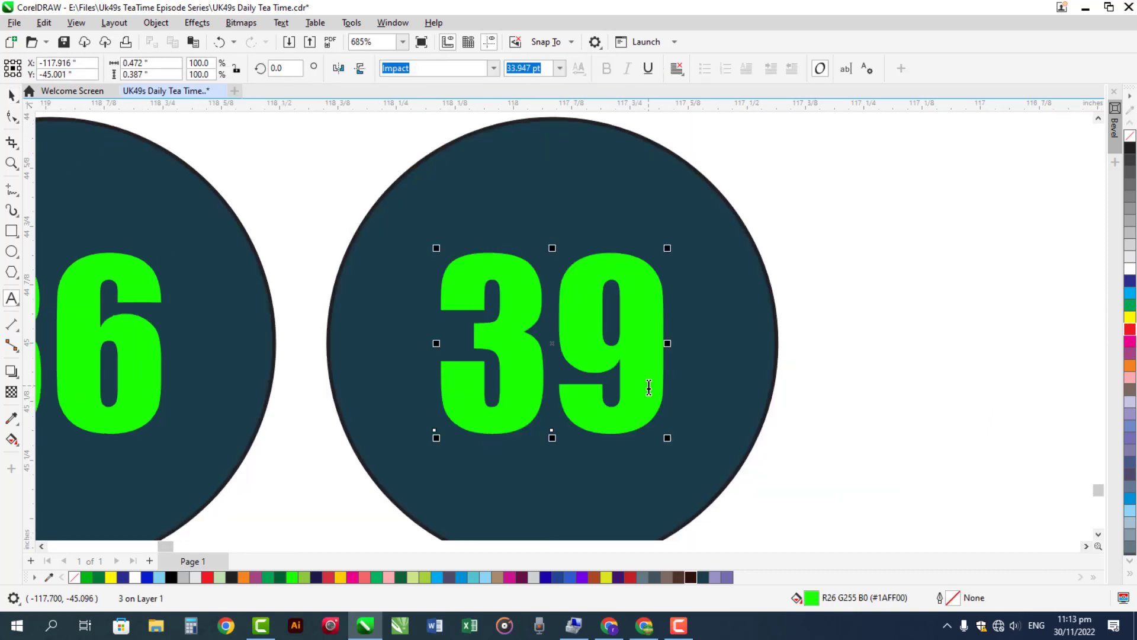
key(ctrl+space)
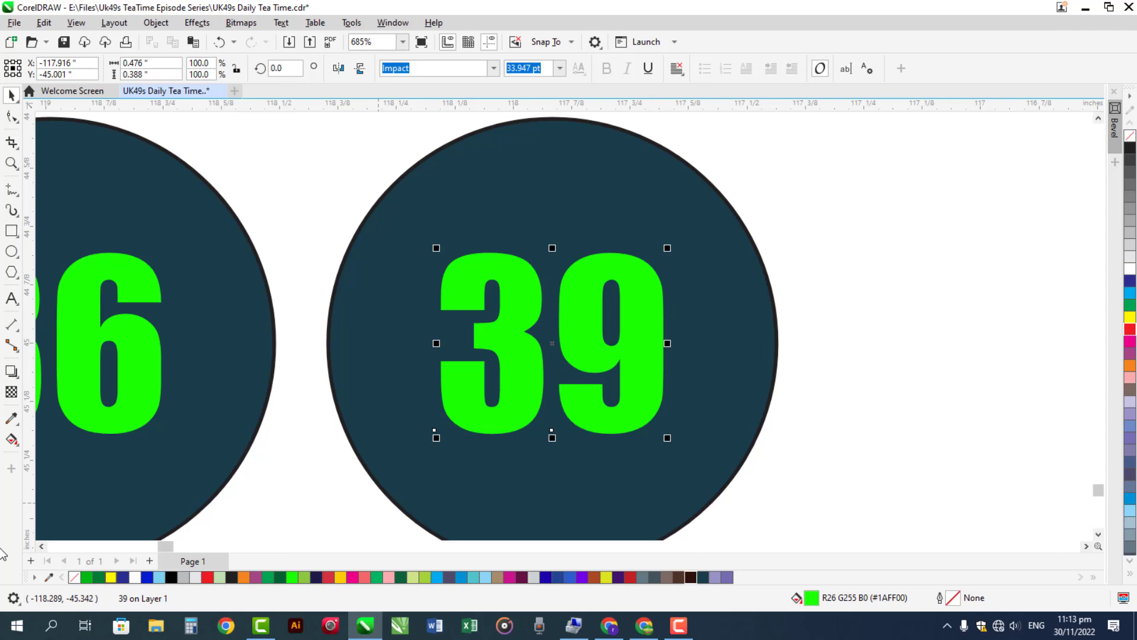
Step: Replace the 00 in the fifth row's first ball with 40 and finish editing the text
click(42, 546)
click(41, 546)
click(42, 546)
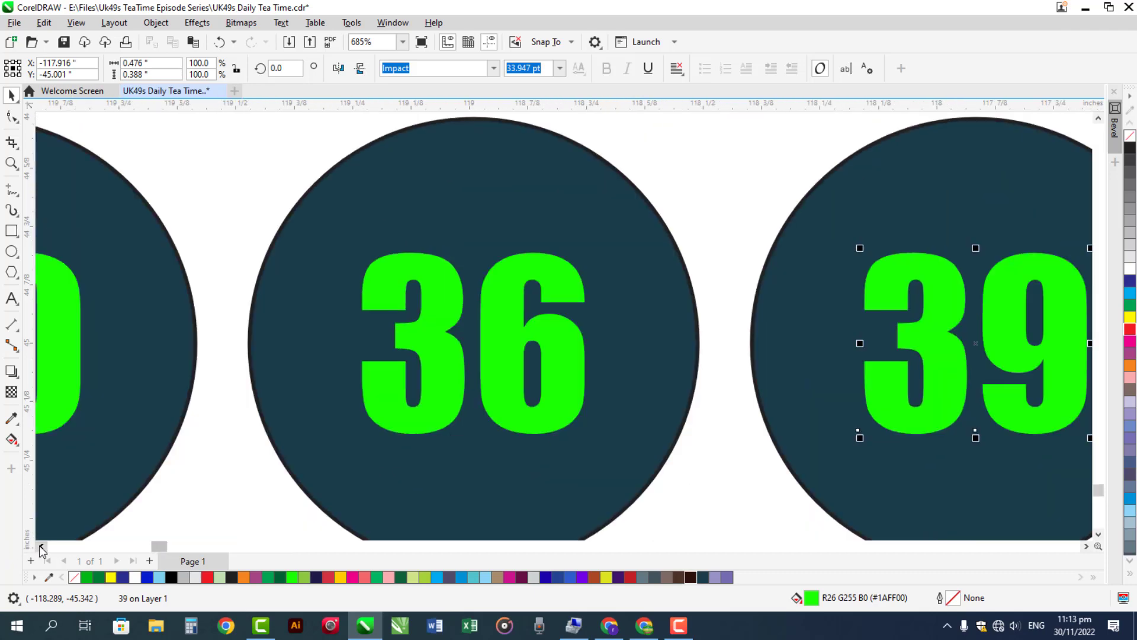
click(42, 546)
click(42, 546)
click(42, 546)
click(41, 546)
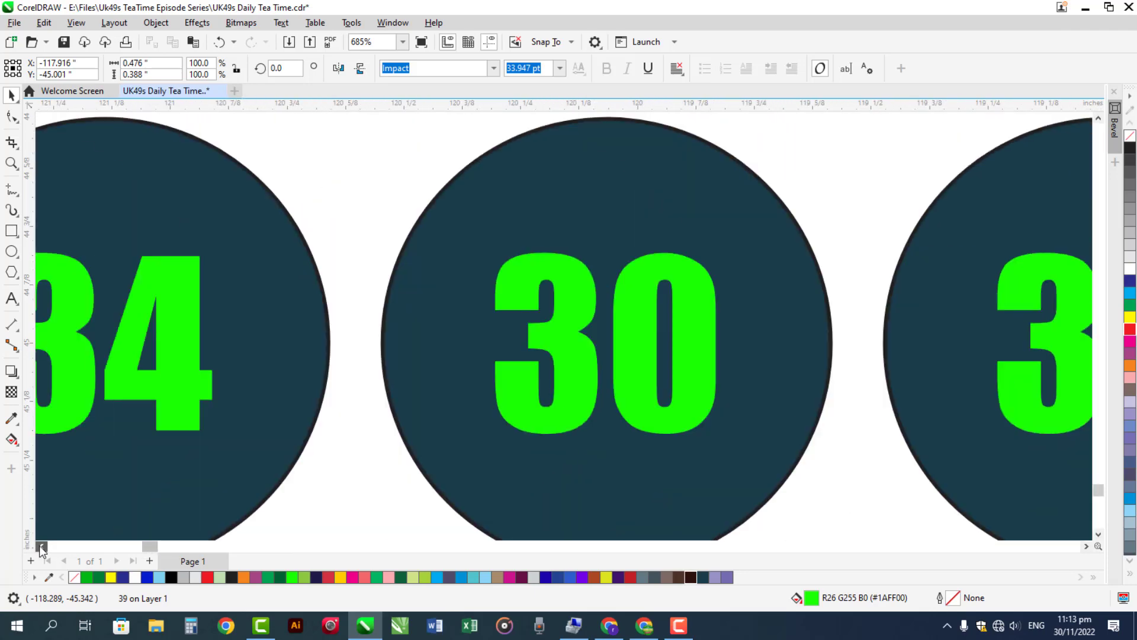
click(41, 546)
click(42, 546)
click(42, 546)
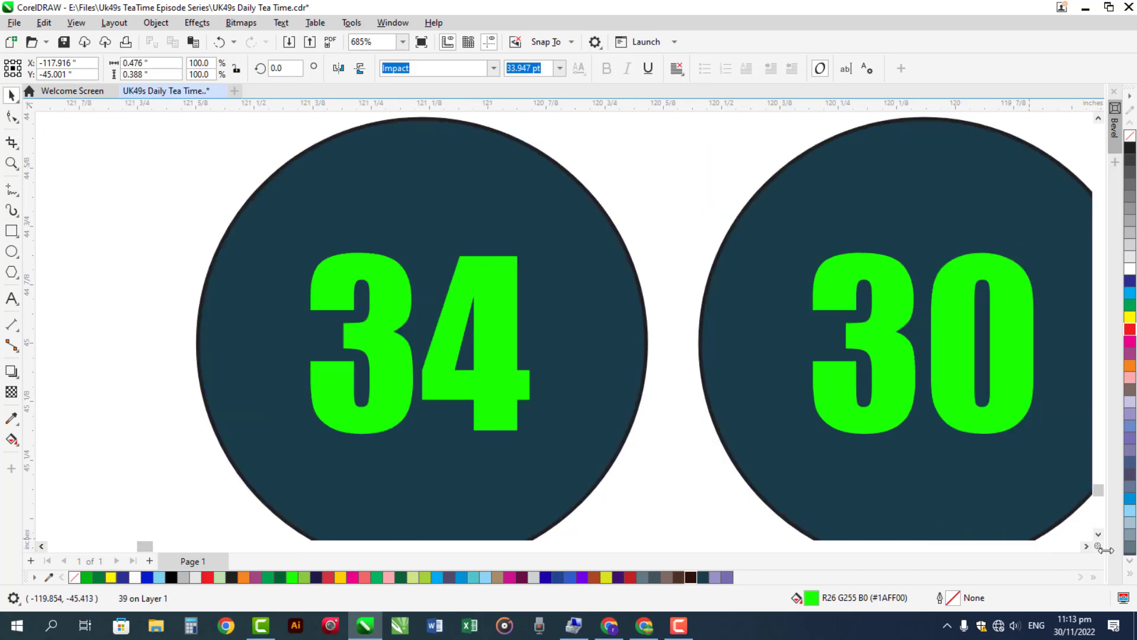
click(1099, 534)
click(1098, 533)
click(1098, 533)
click(1099, 533)
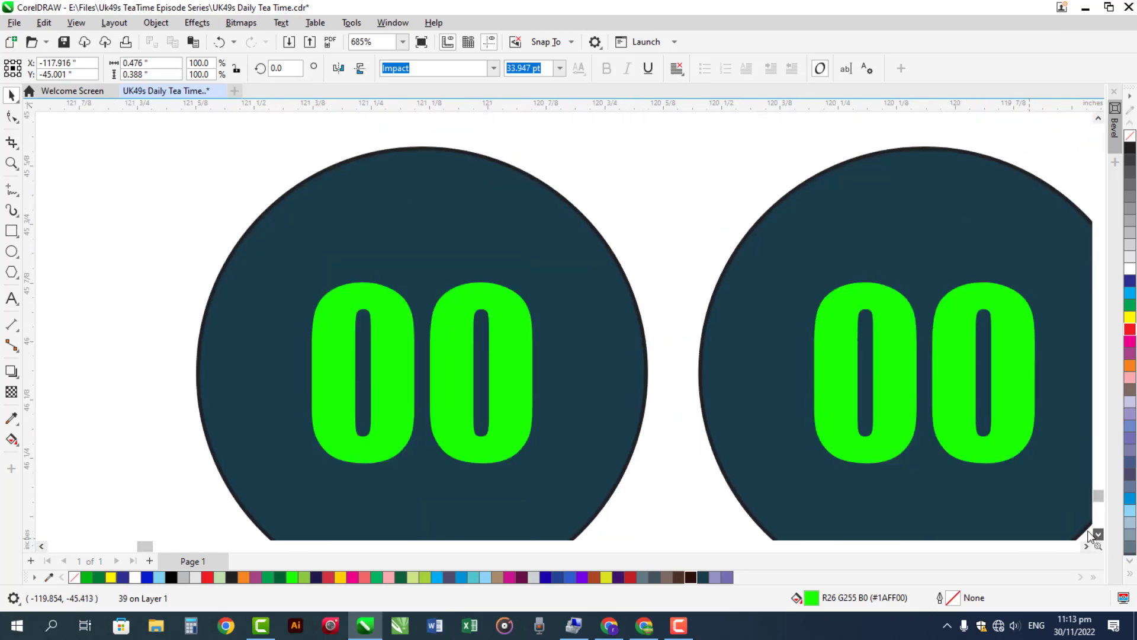
click(529, 353)
double_click(527, 351)
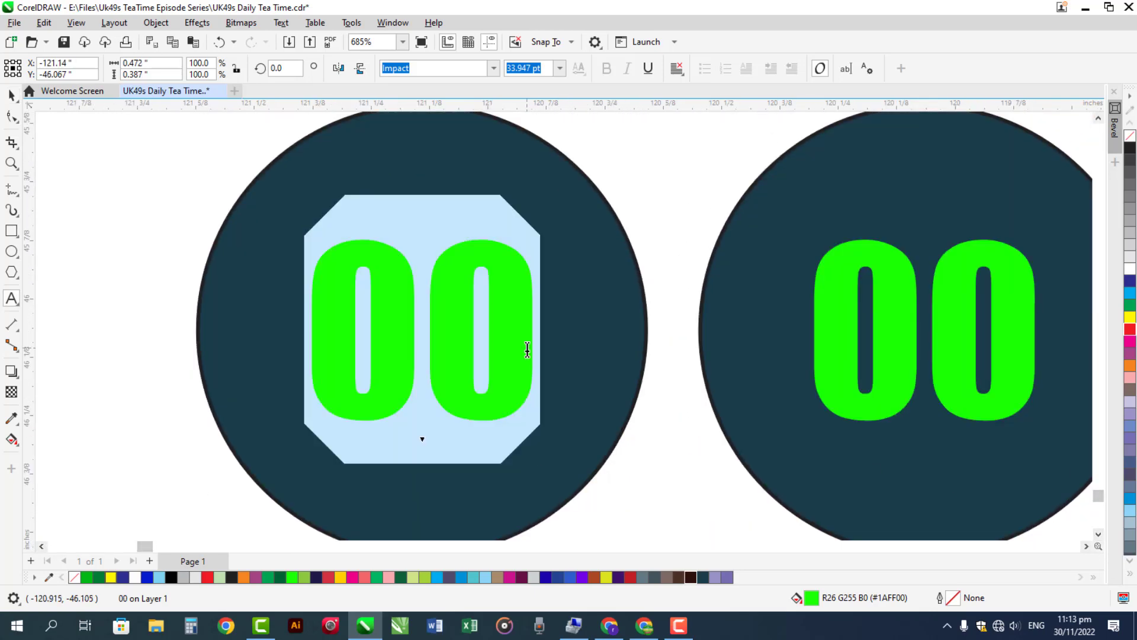
text(40)
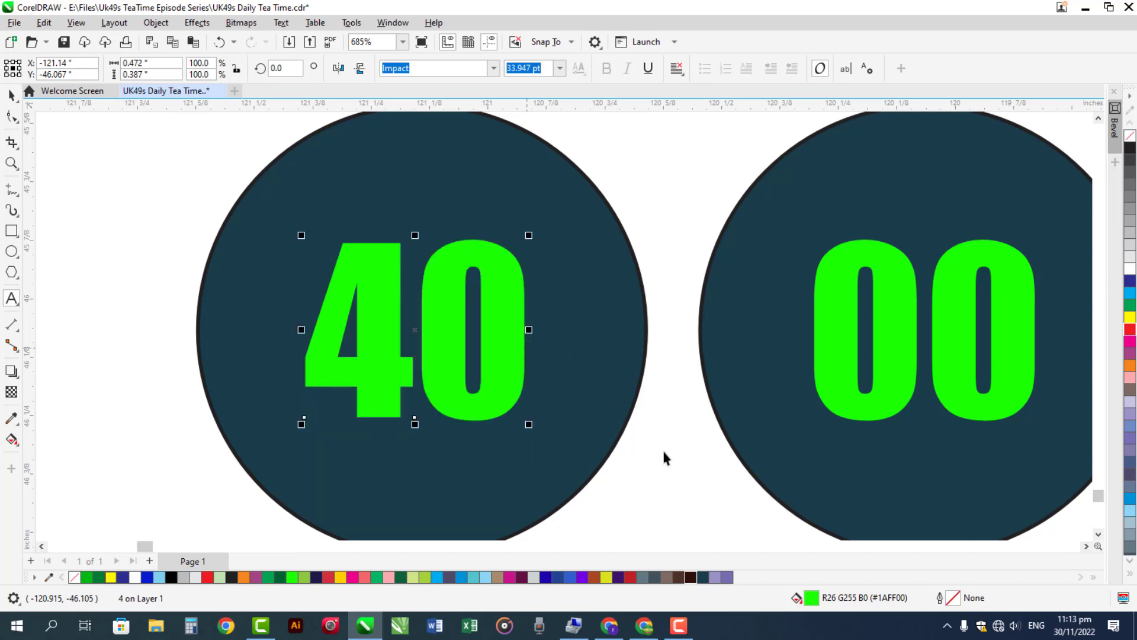
key(Escape)
Step: Replace the 00 in the fifth row's second ball with 42, then finish editing and deselect it
click(1086, 546)
click(1087, 545)
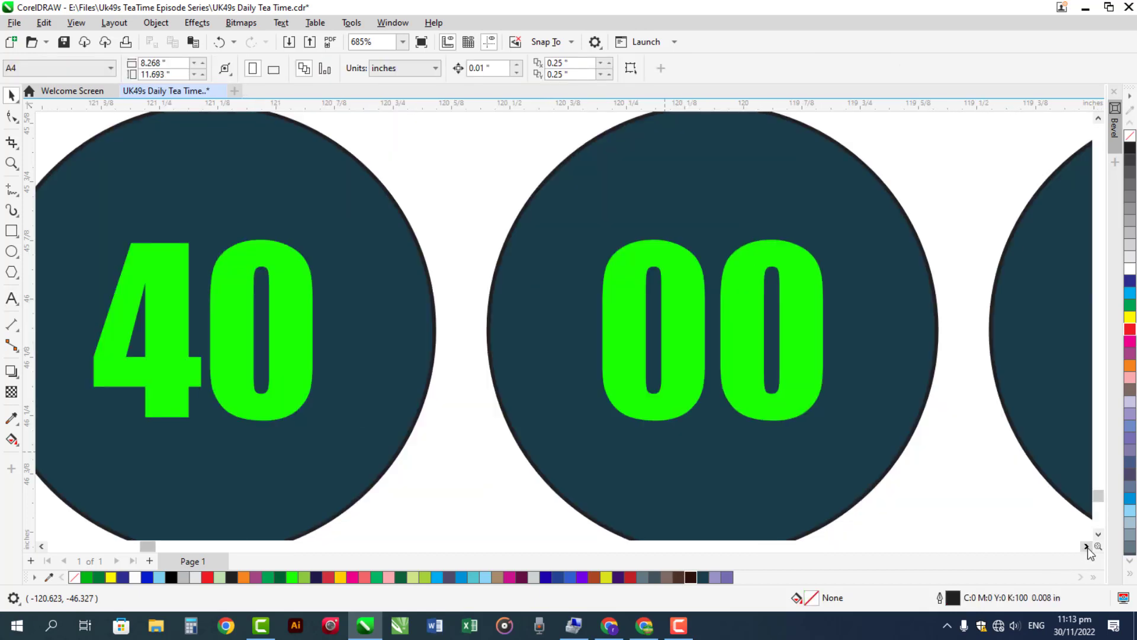
click(1086, 545)
click(1086, 545)
click(596, 363)
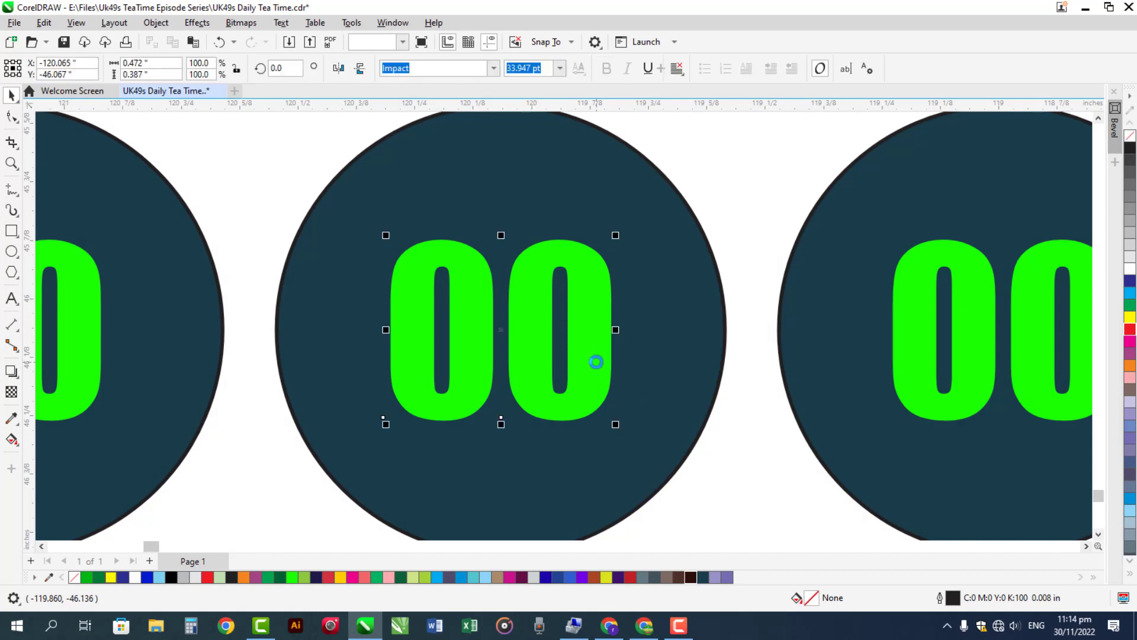
double_click(596, 363)
text(42)
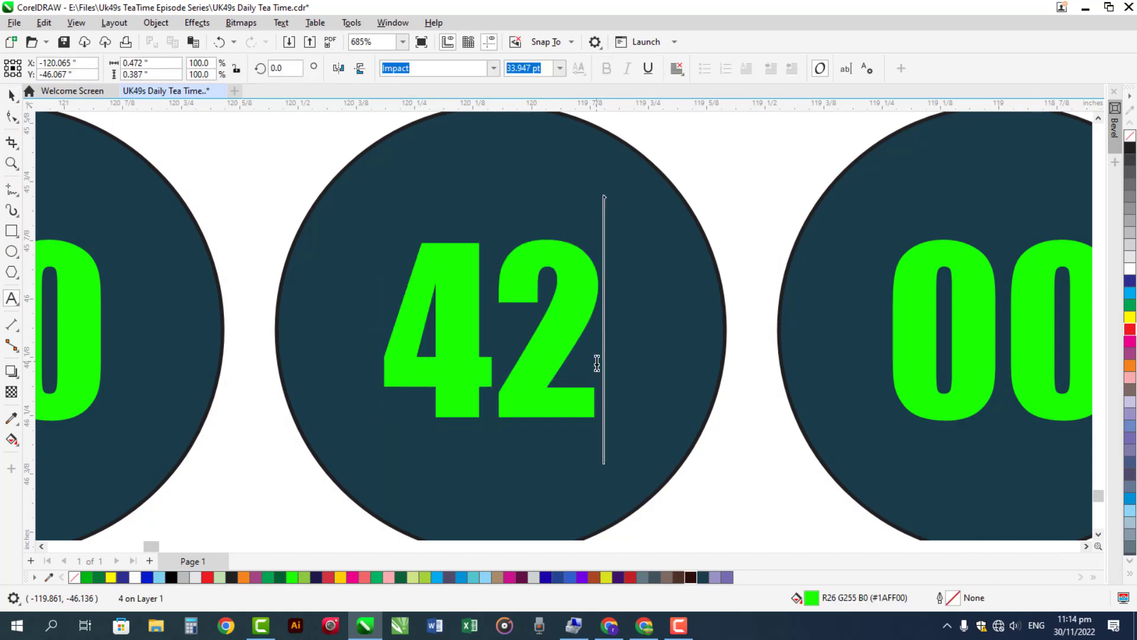
key(Escape)
key(Escape)
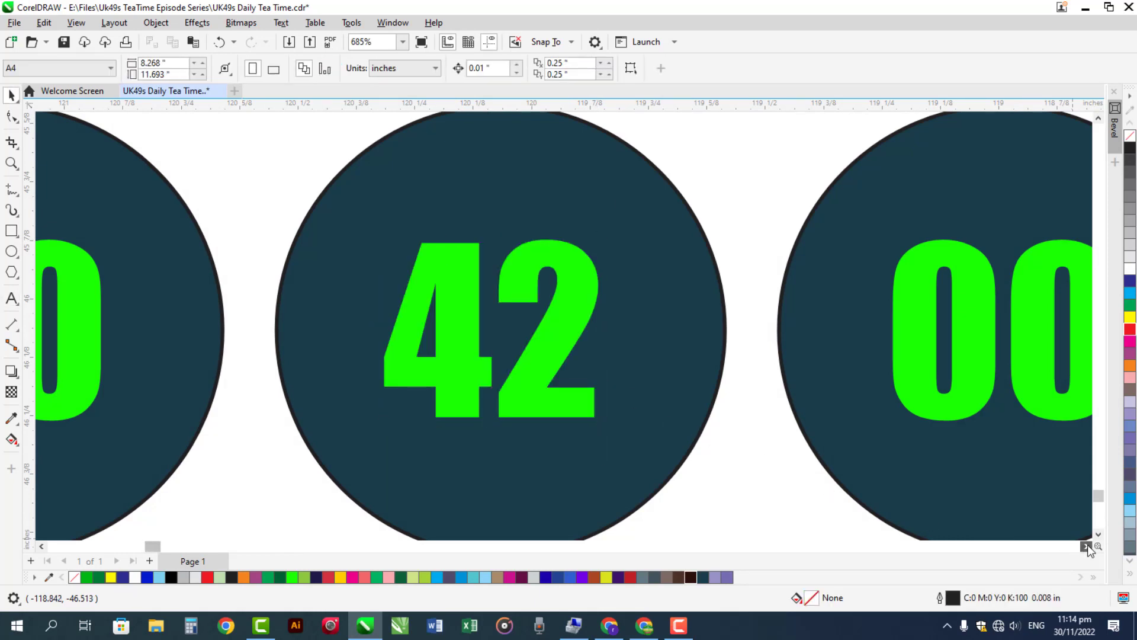
Step: Replace the 00 in the fifth row's third ball with 47, then finish editing and deselect it
click(1087, 547)
click(1087, 546)
click(1086, 546)
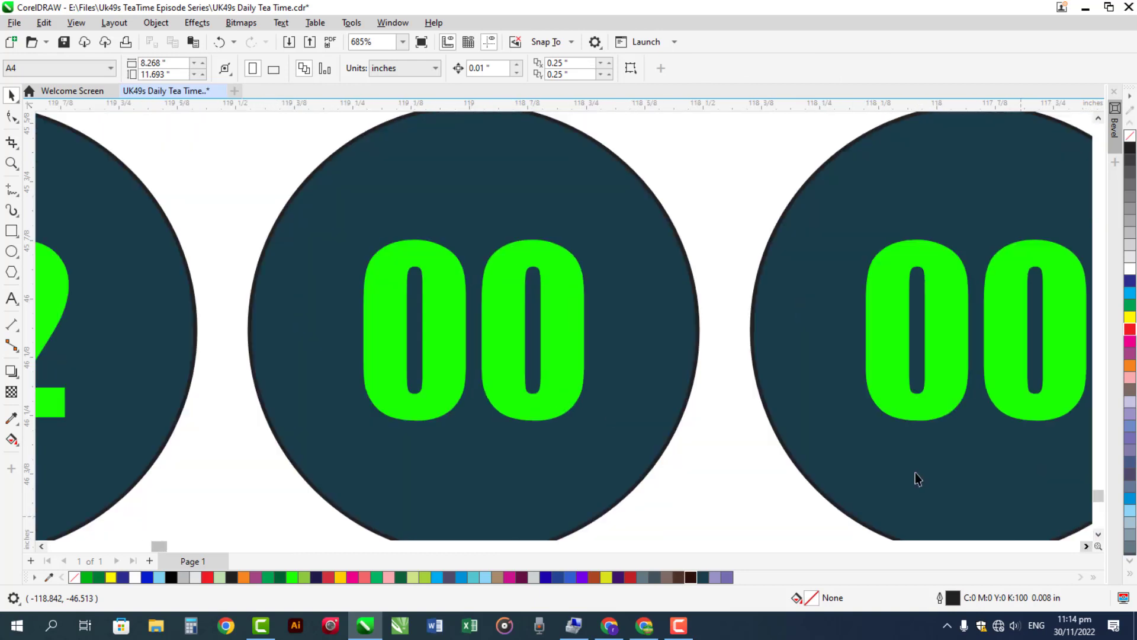
click(571, 322)
double_click(570, 322)
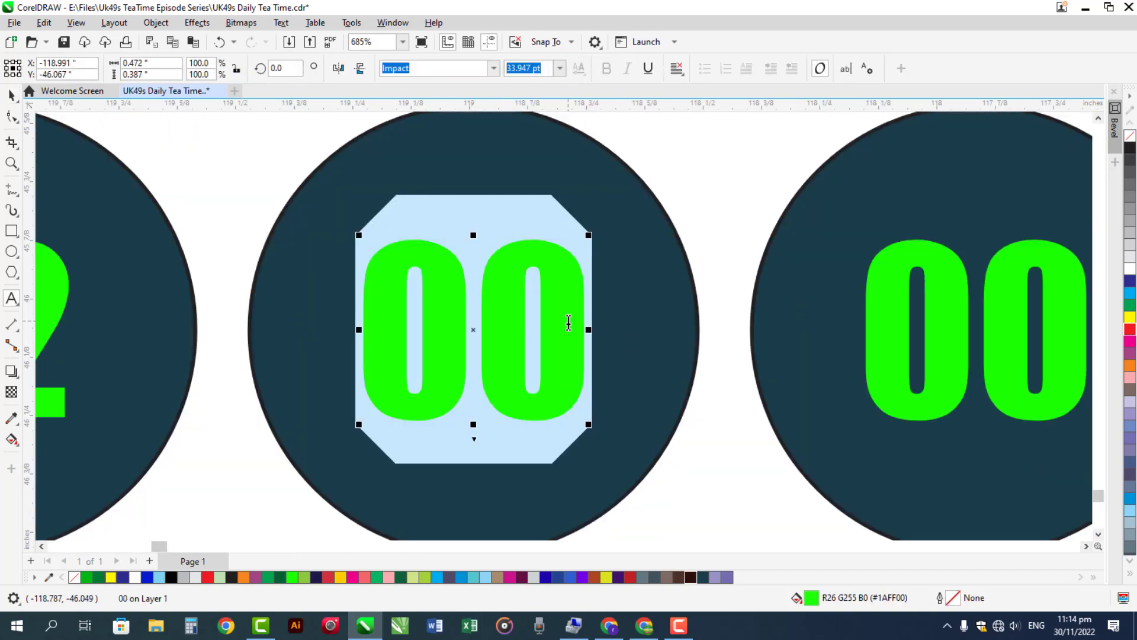
text(4)
key(Escape)
text(7)
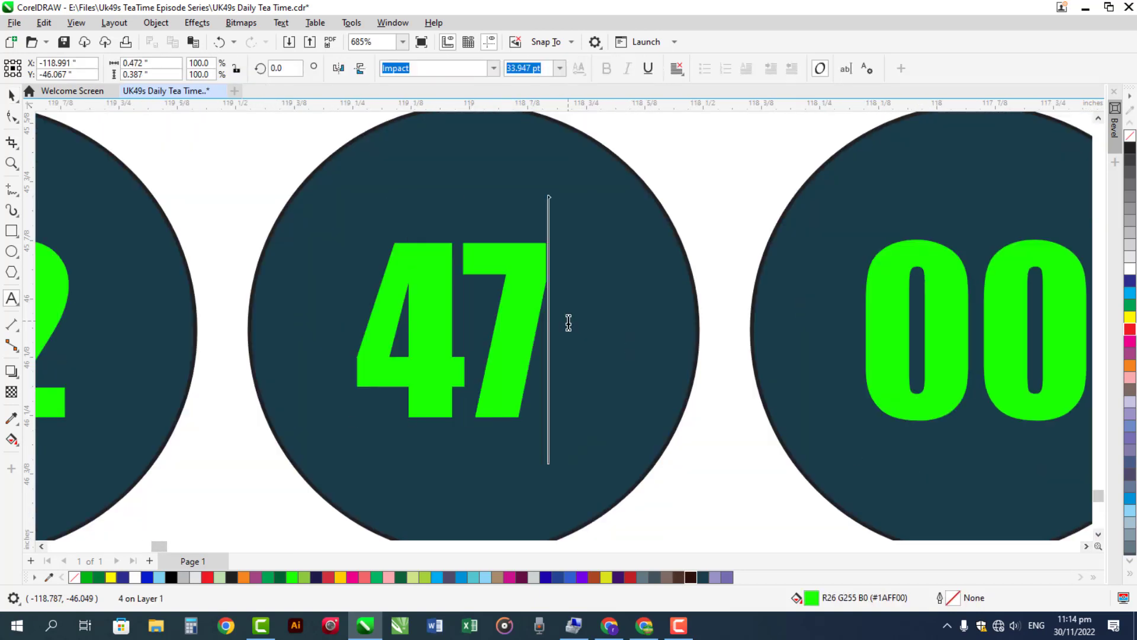
click(1066, 538)
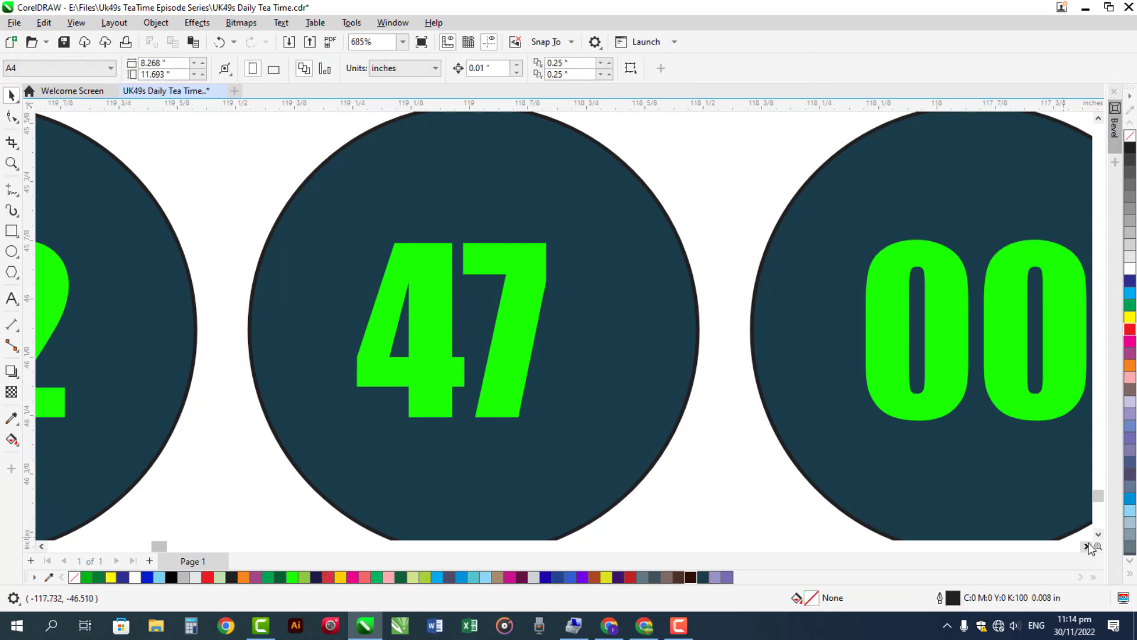
Step: Replace the 00 in the fifth row's fourth ball with 49 and finish editing the text
click(1086, 546)
click(1087, 545)
click(1086, 546)
click(1086, 546)
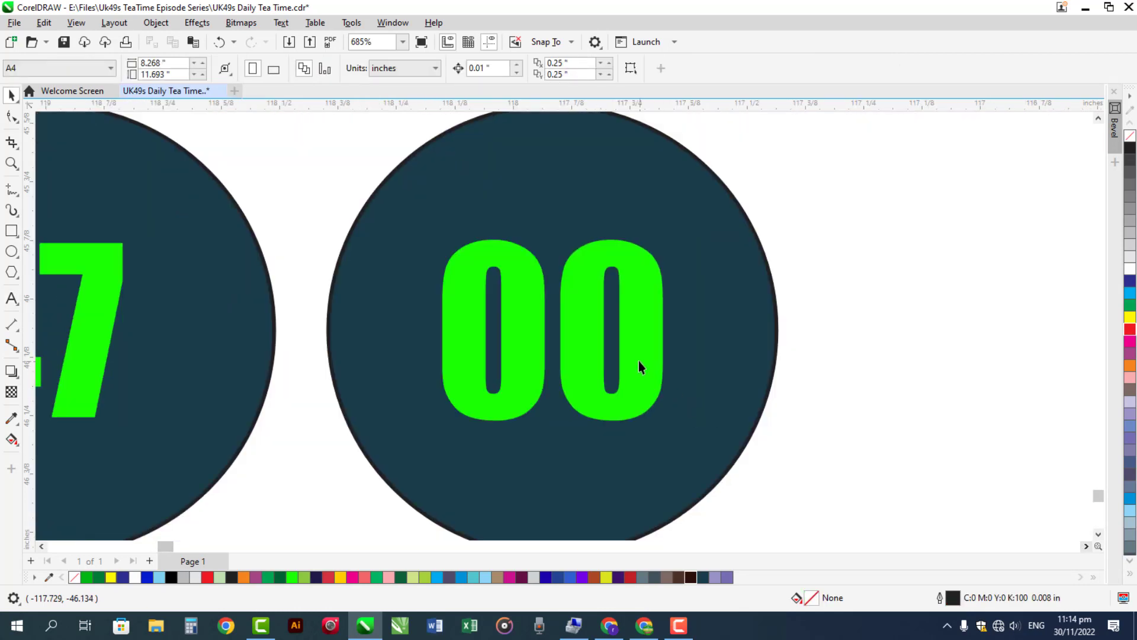
click(639, 361)
double_click(638, 361)
text(4)
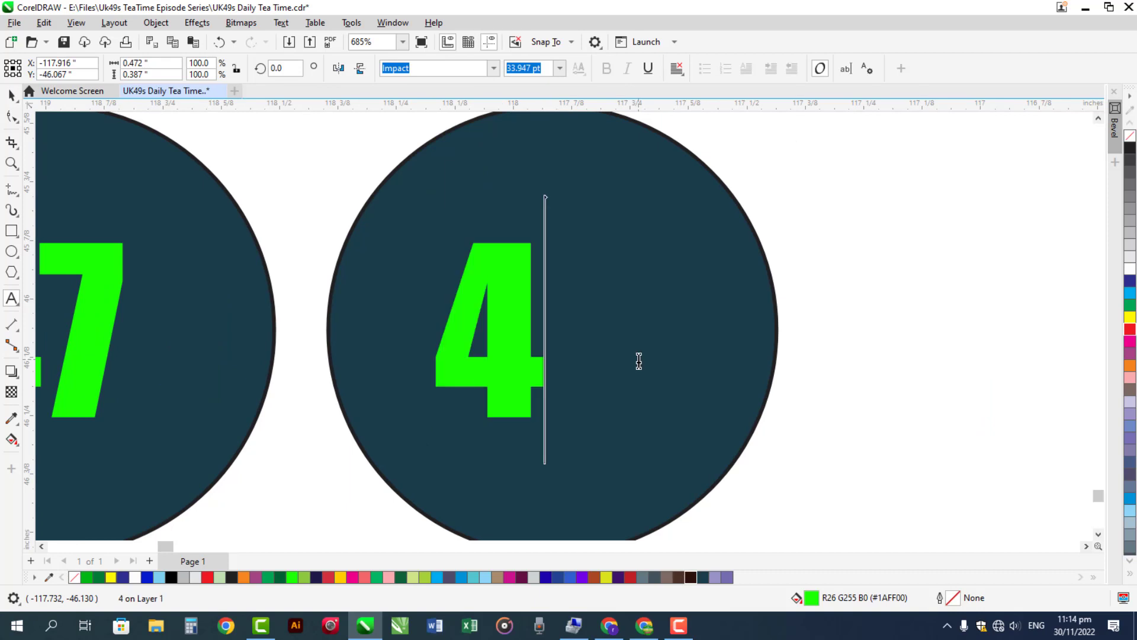
text(9)
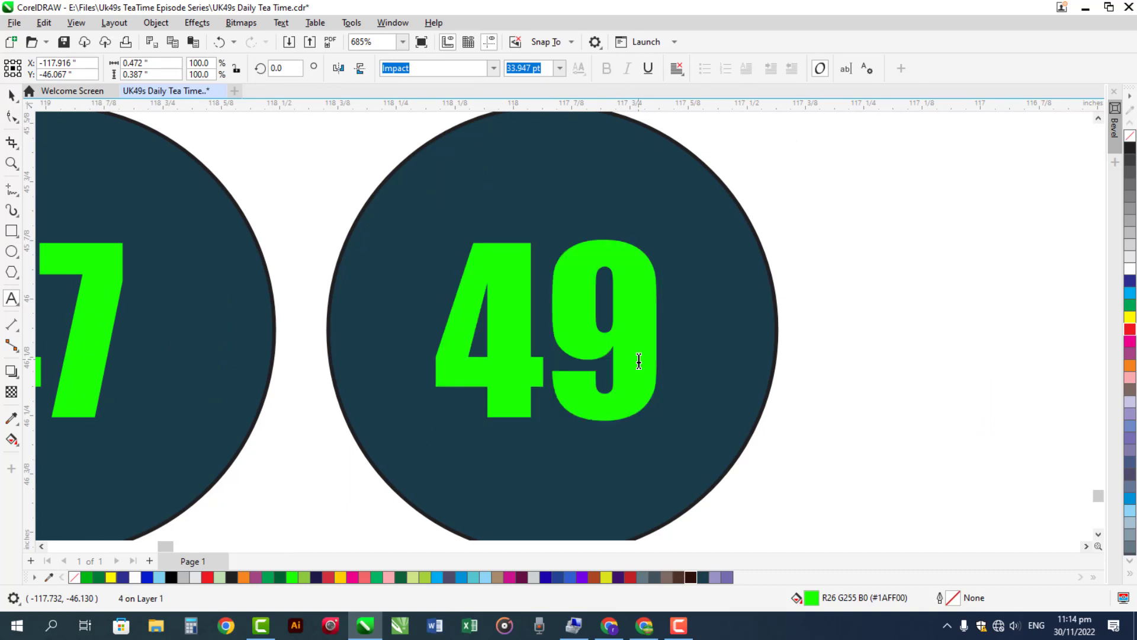
key(Escape)
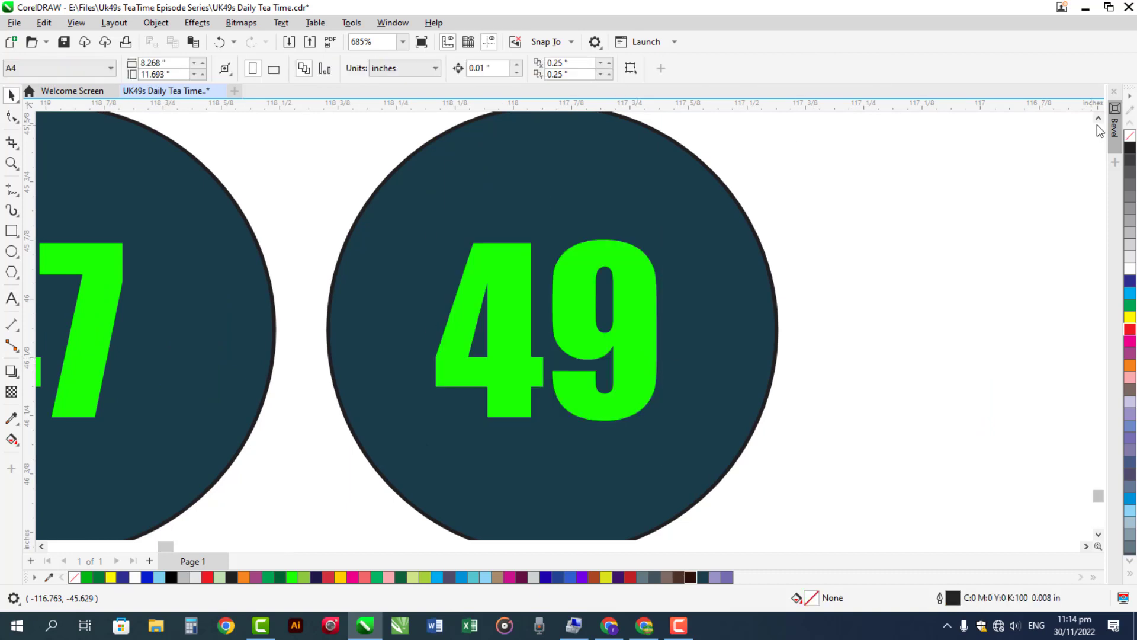
Step: Draw an ellipse about 0.38 by 0.54 inches around the first row's 8, outline it in white and enlarge it slightly about its centre
scroll(1099, 122, up, 10)
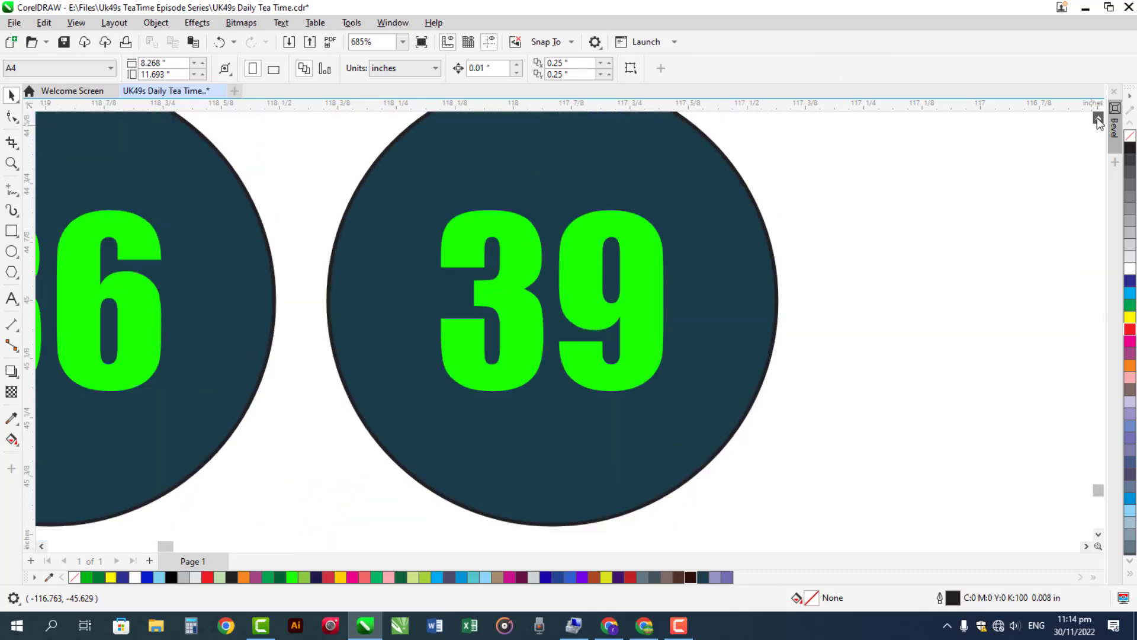
scroll(1099, 122, up, 10)
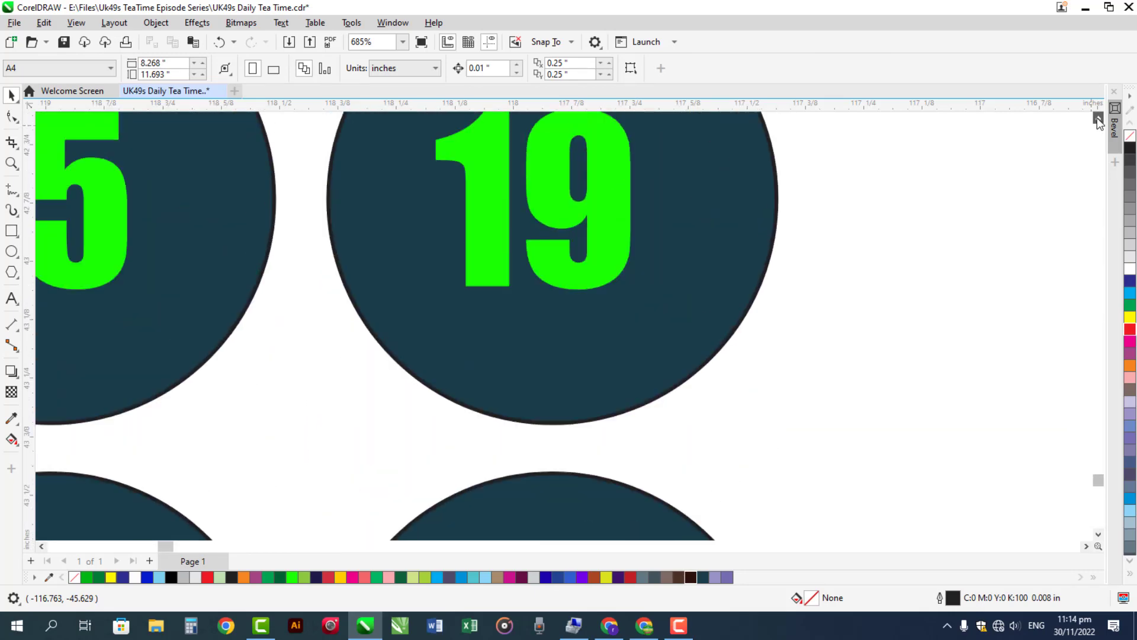
scroll(1099, 122, up, 8)
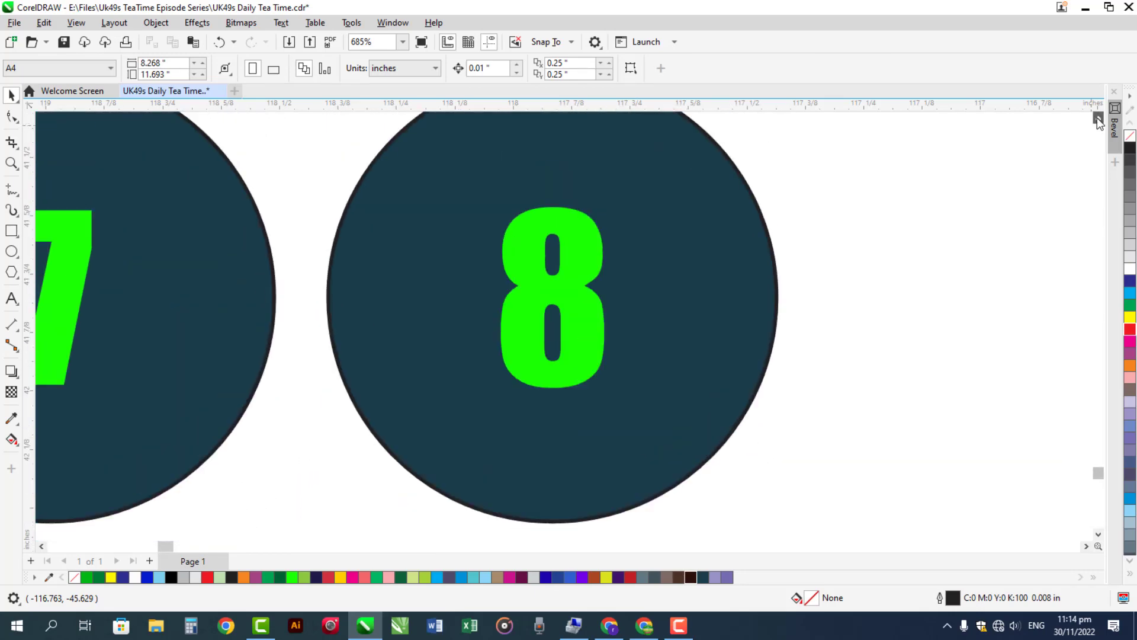
click(12, 251)
drag(470, 210, 651, 466)
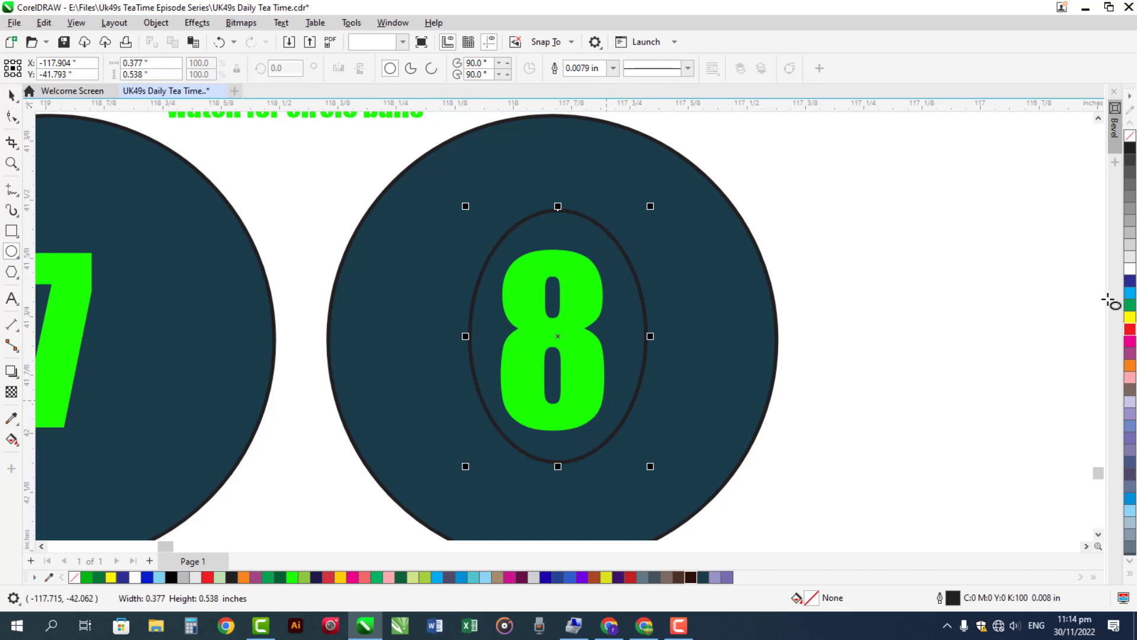
right_click(1131, 268)
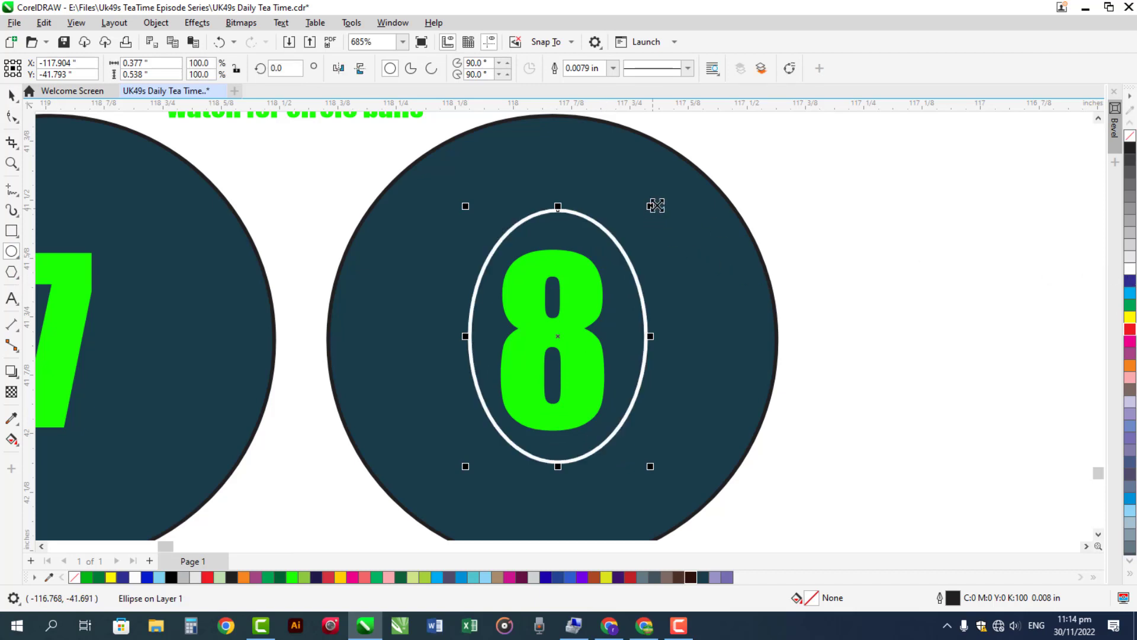
drag(656, 206, 672, 183)
click(219, 536)
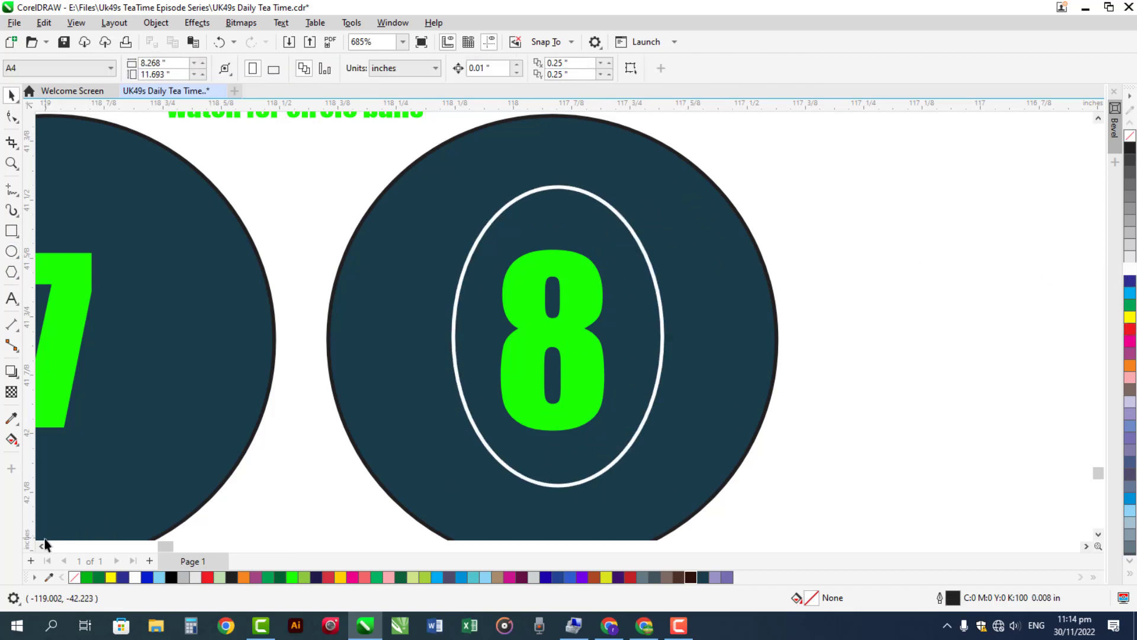
Step: Draw a near-circular ellipse about 0.6 by 0.59 inches around the first row's 4 and give it a white outline
click(41, 546)
click(41, 546)
click(41, 546)
click(41, 546)
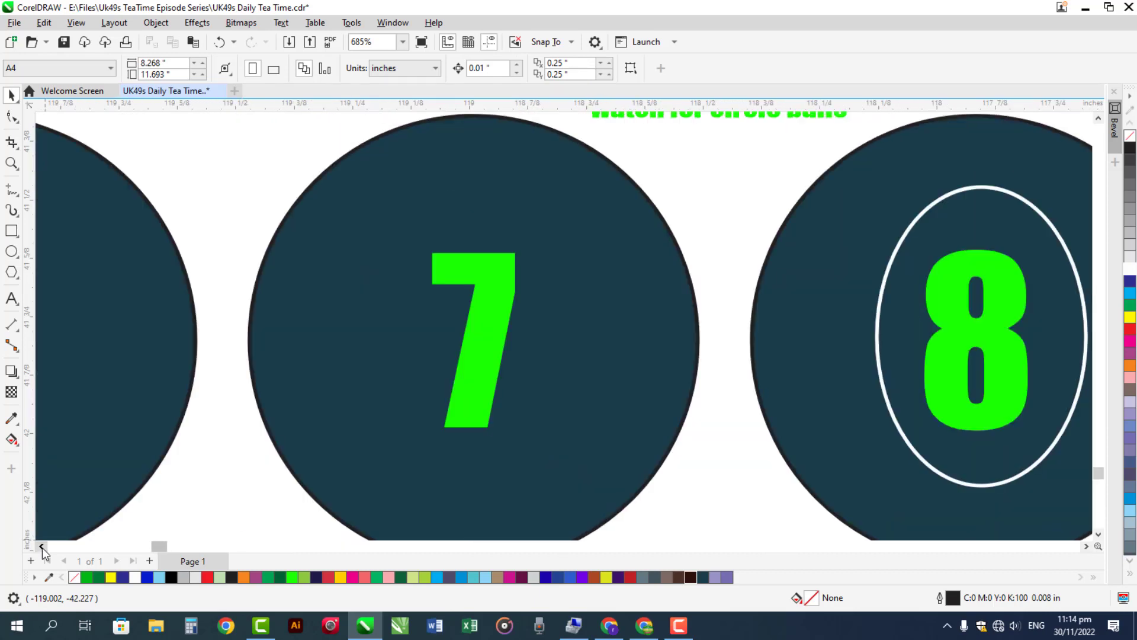
click(41, 546)
click(41, 546)
click(41, 546)
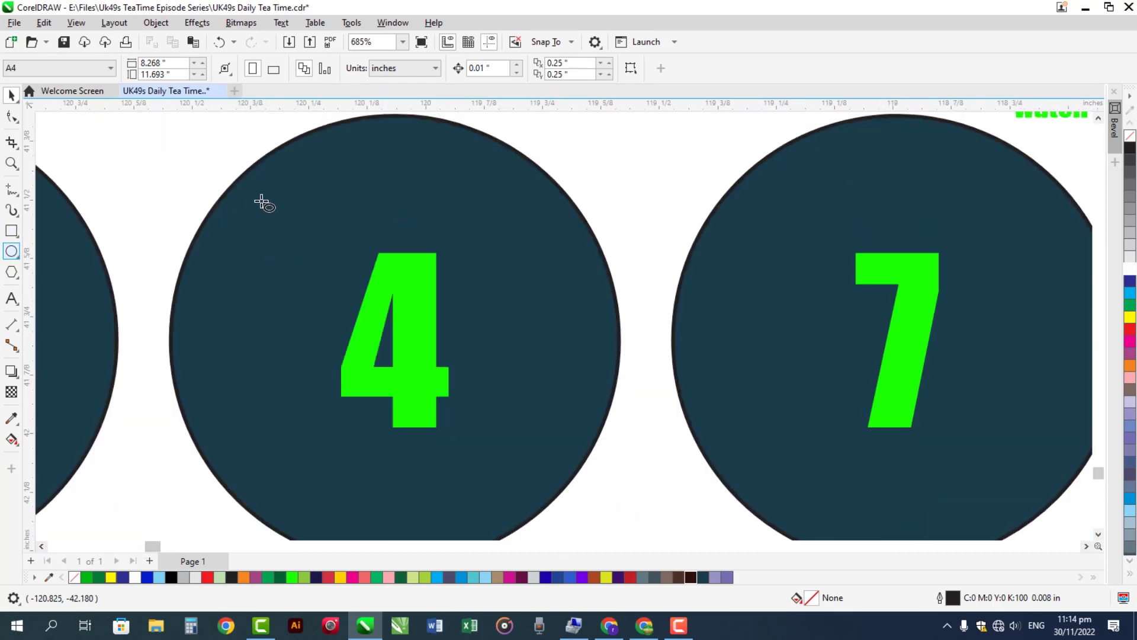
mouse_move(263, 194)
mouse_down()
mouse_move(456, 427)
mouse_move(549, 476)
mouse_up()
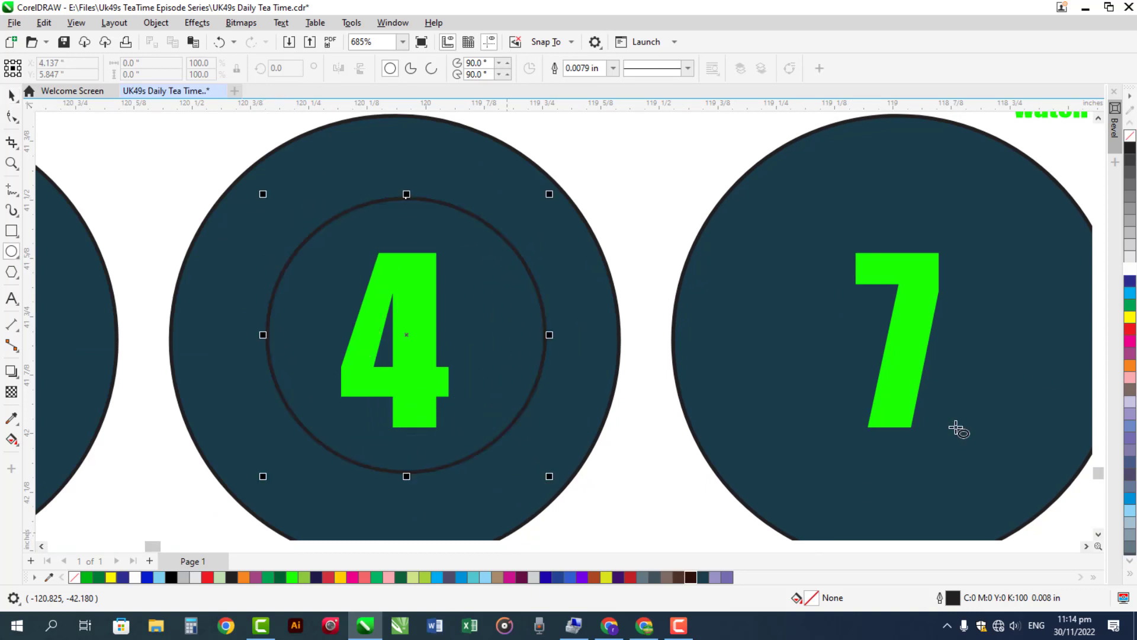
right_click(1130, 271)
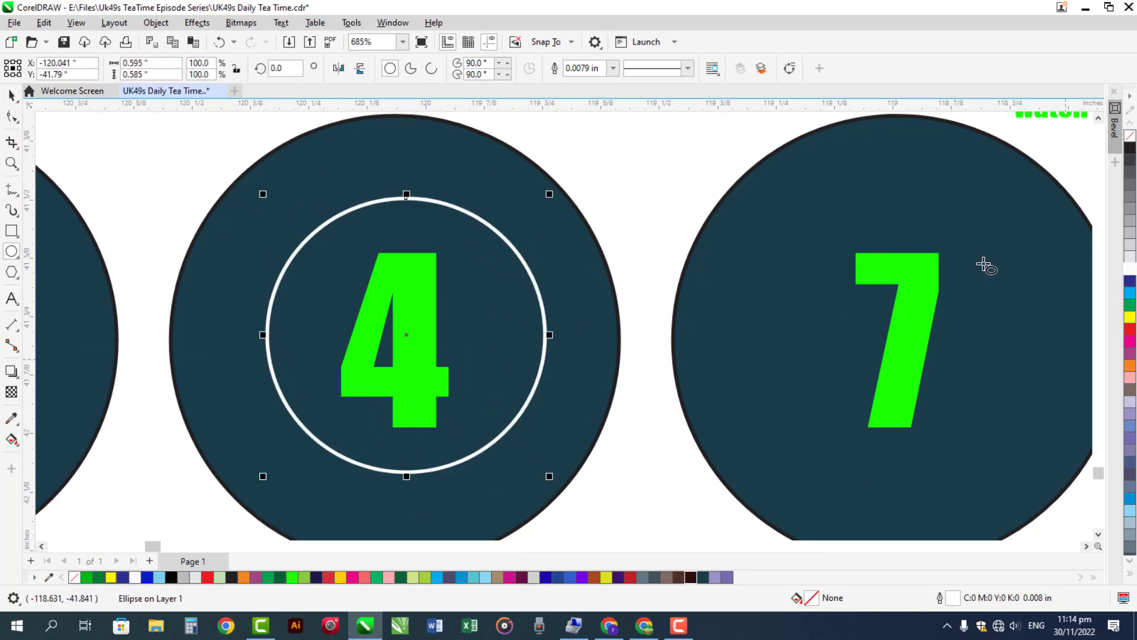
Step: Draw an ellipse about 0.48 by 0.58 inches around the first row's 3 and give it a white outline
click(42, 546)
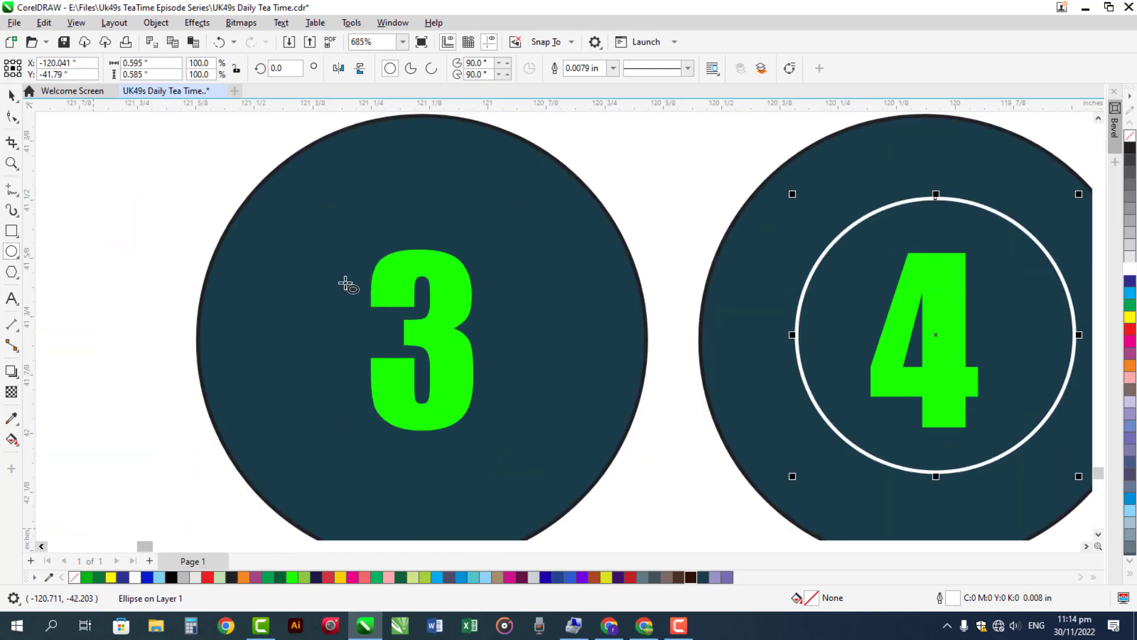
drag(313, 198, 545, 476)
right_click(1130, 268)
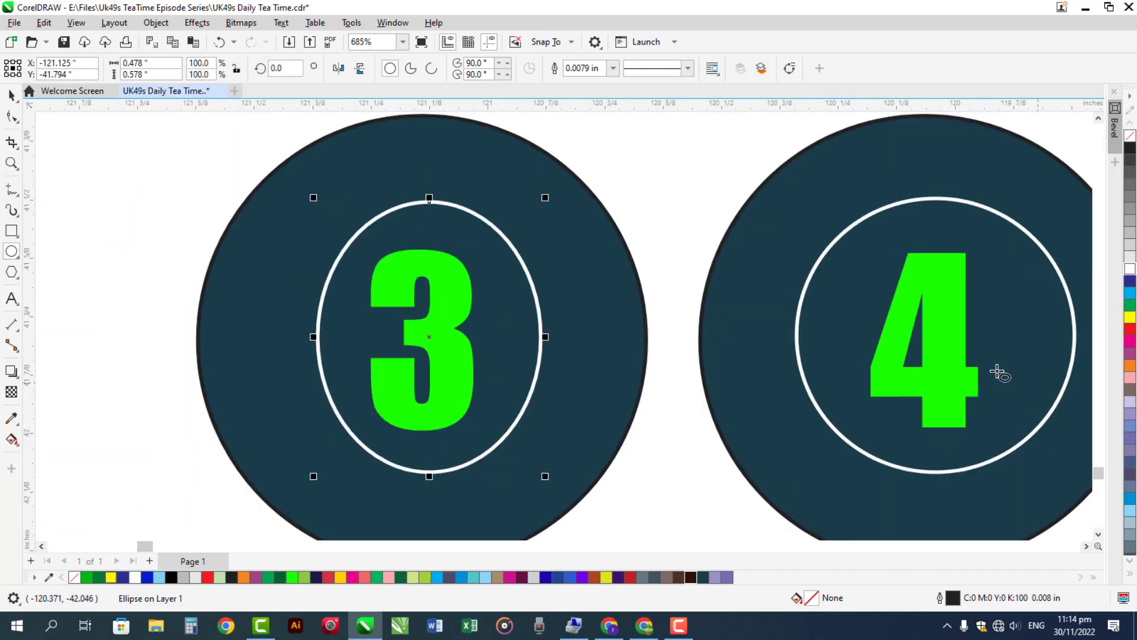
Step: Draw a near-circular ellipse about 0.6 by 0.63 inches around the second row's 12 and outline it in white
click(1099, 535)
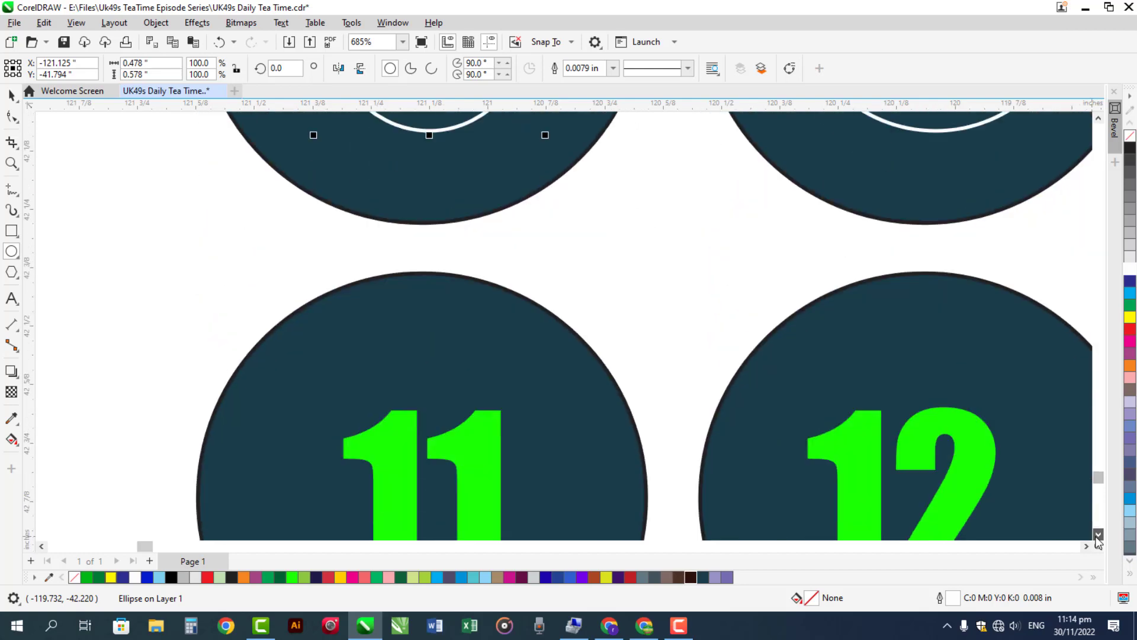
click(1098, 535)
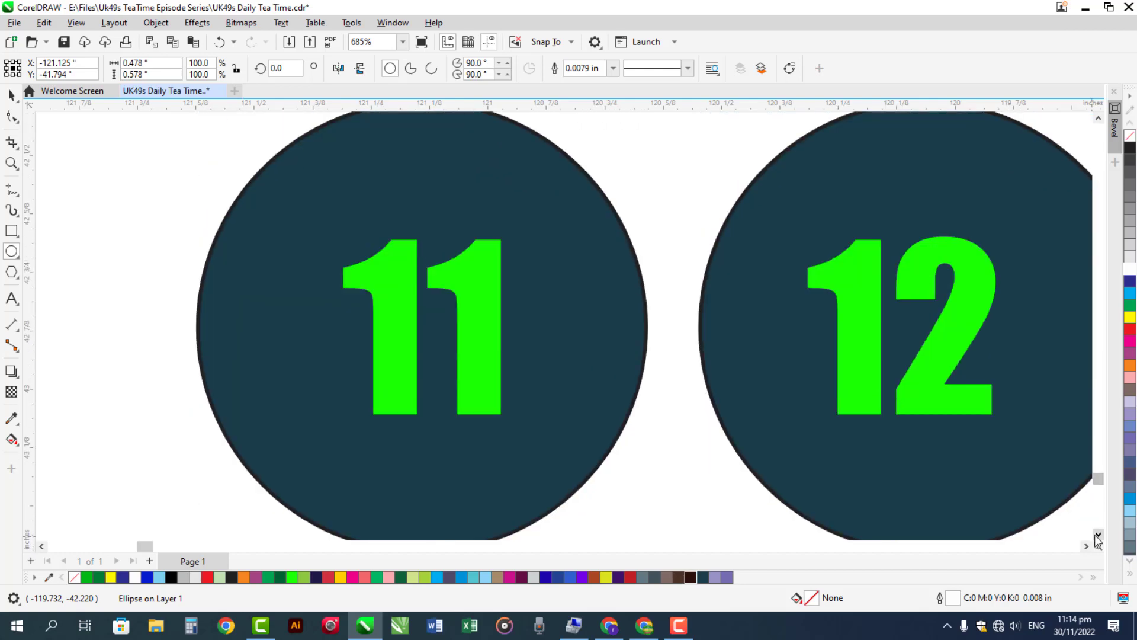
click(1088, 546)
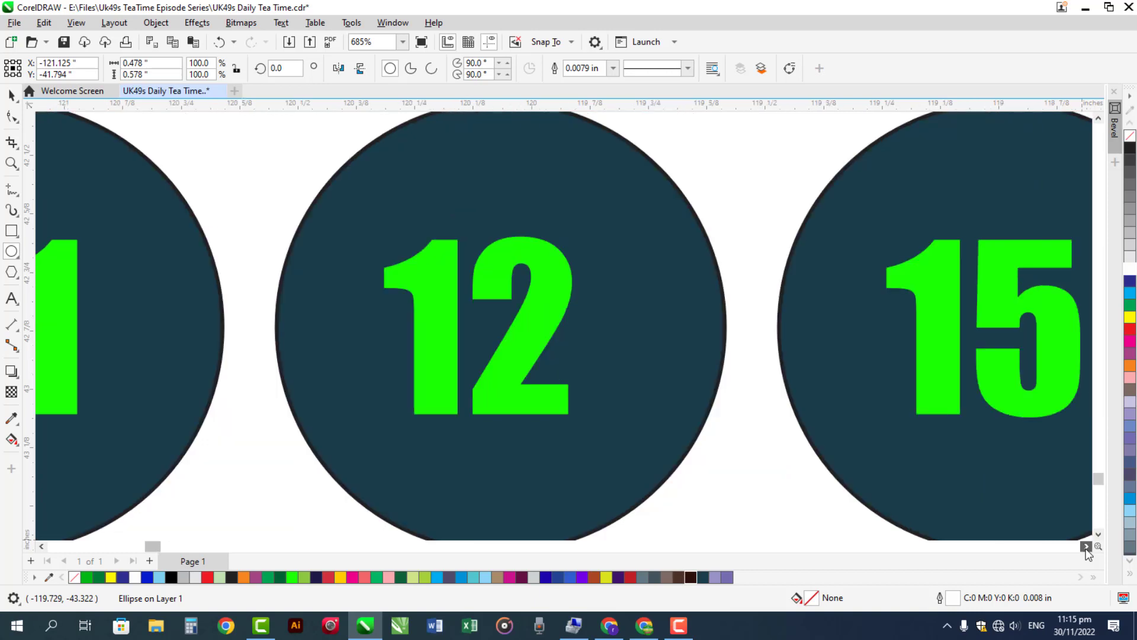
click(1088, 546)
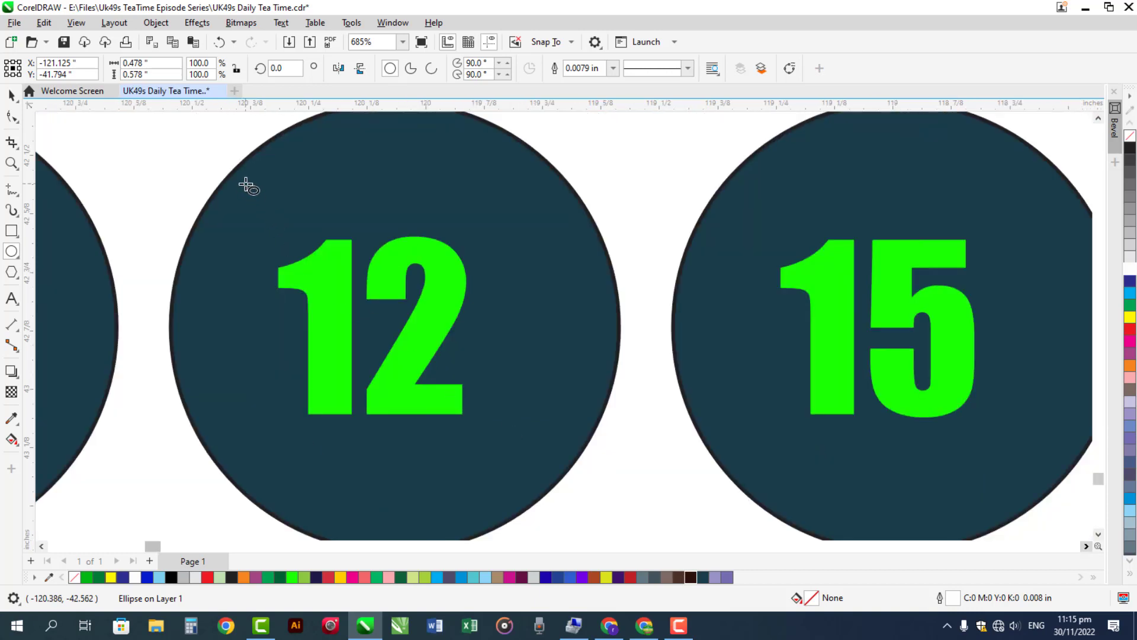
mouse_move(244, 182)
mouse_down()
mouse_move(464, 495)
mouse_move(531, 479)
mouse_up()
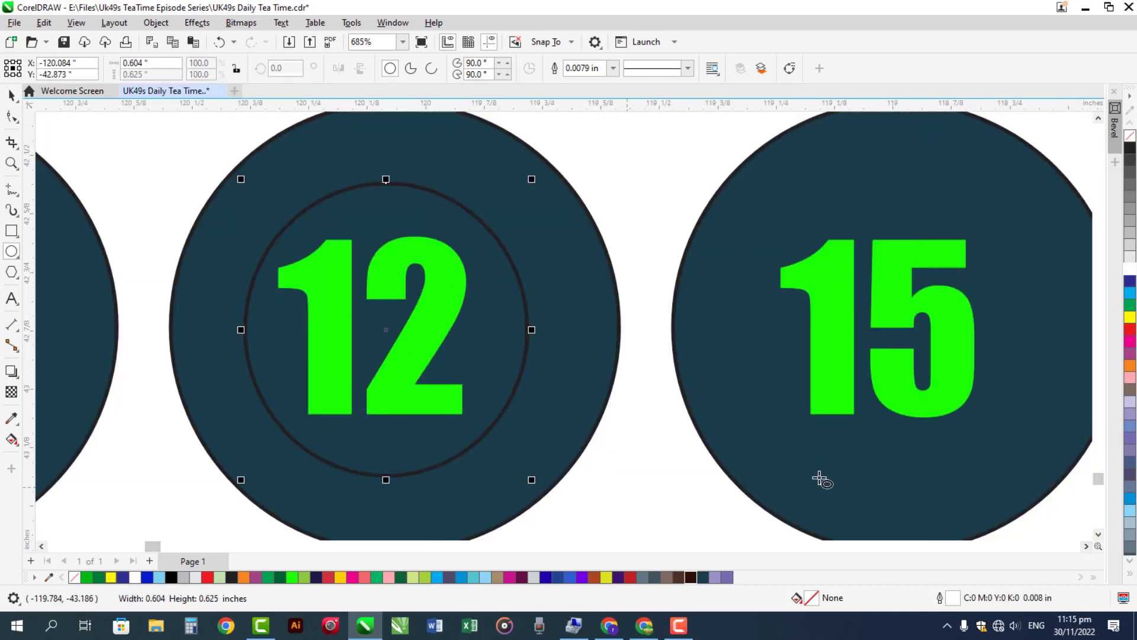
right_click(1131, 268)
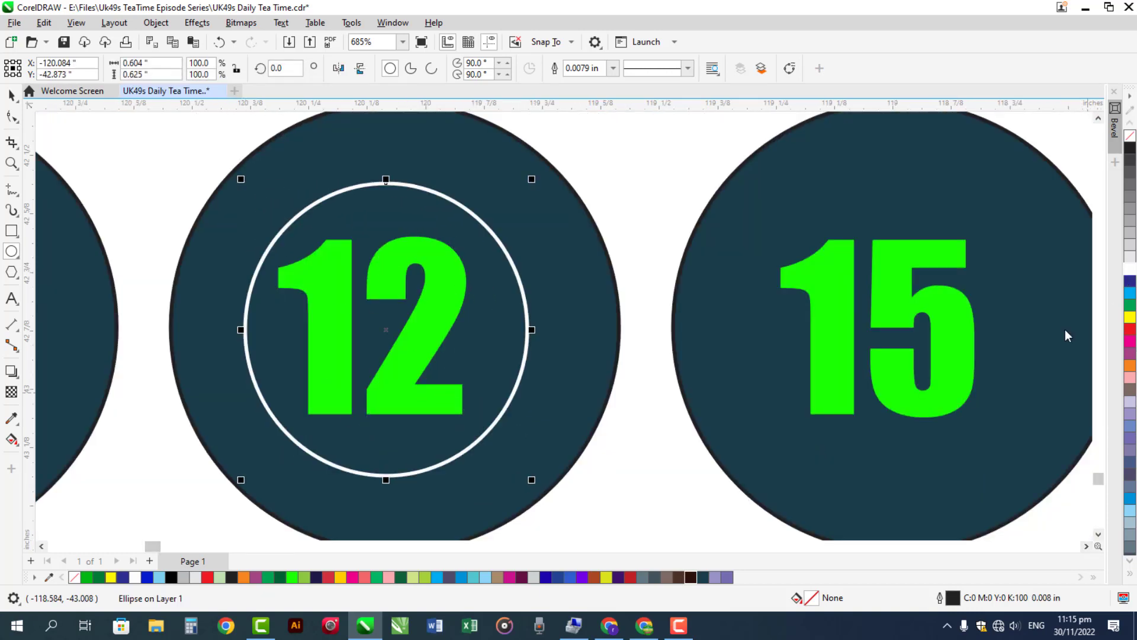
Step: Draw an ellipse about 0.65 by 0.58 inches around the second row's 15 and outline it in white
click(1086, 546)
click(1087, 546)
click(1087, 546)
click(1087, 546)
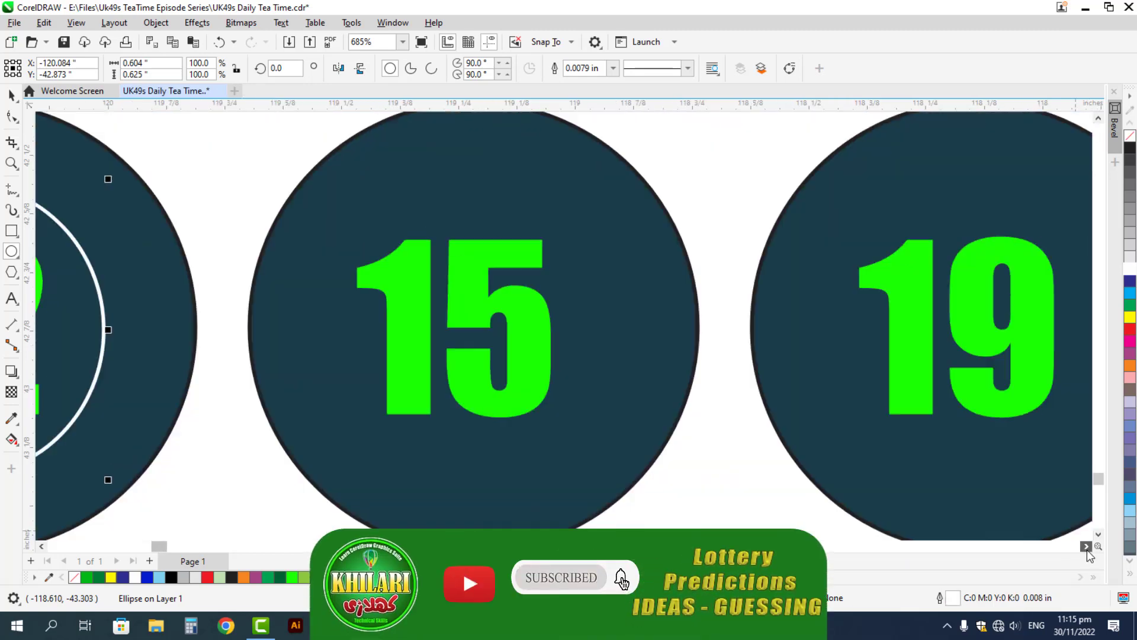
click(1087, 546)
drag(211, 188, 520, 463)
right_click(1129, 269)
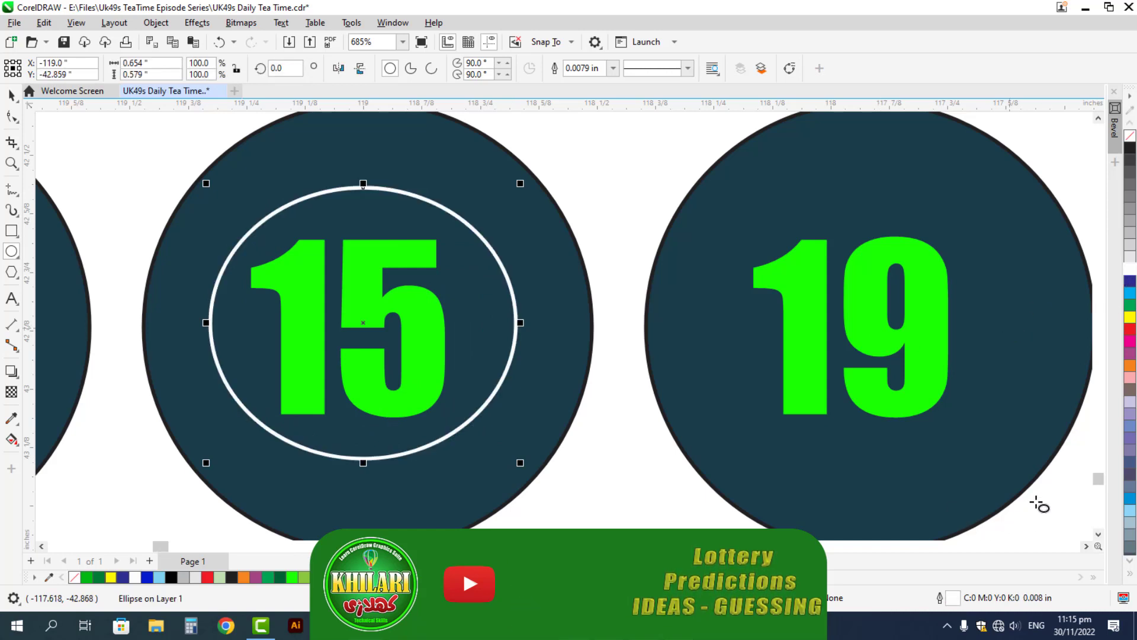
Step: Draw a near-circular ellipse about 0.66 by 0.65 inches around the third row's 29 and outline it in white
click(1098, 534)
click(1086, 545)
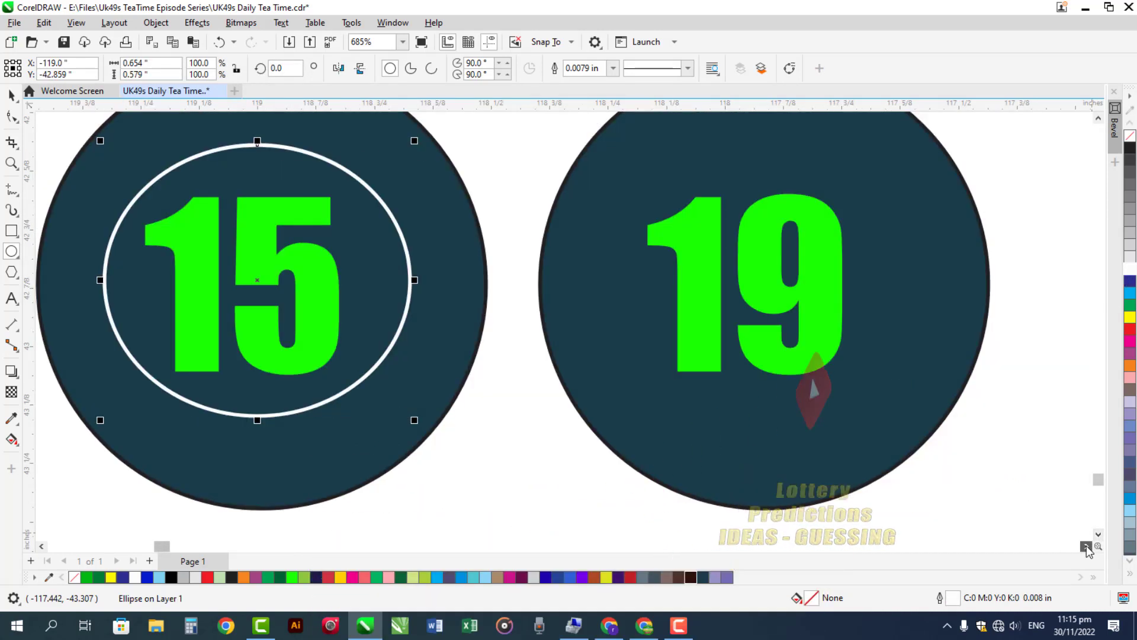
click(1087, 545)
click(1098, 534)
click(1098, 534)
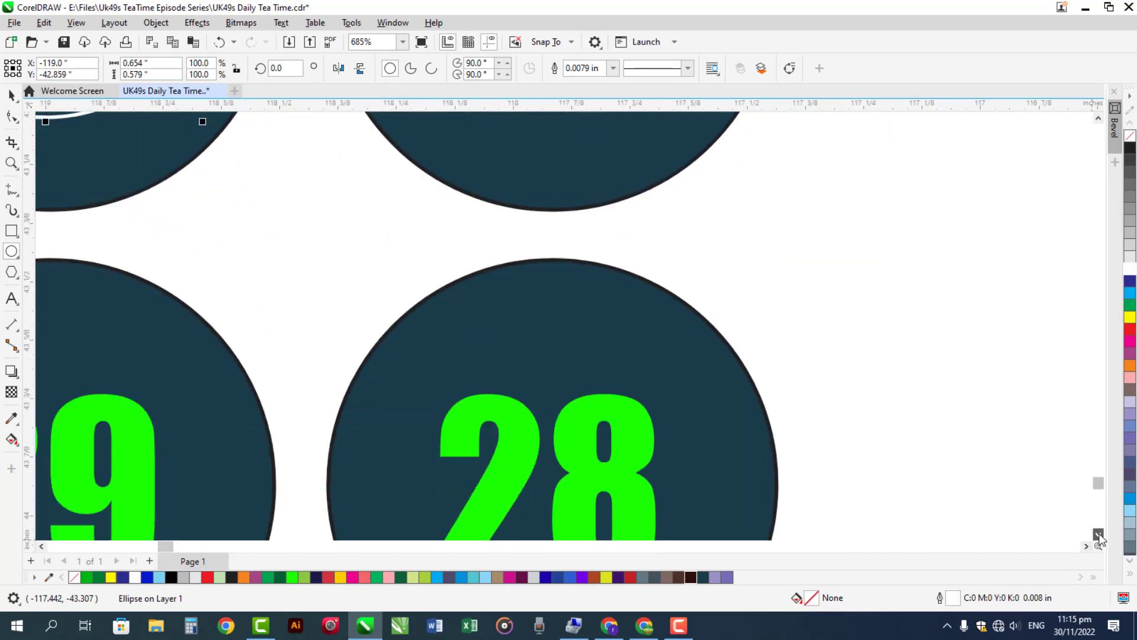
click(1099, 534)
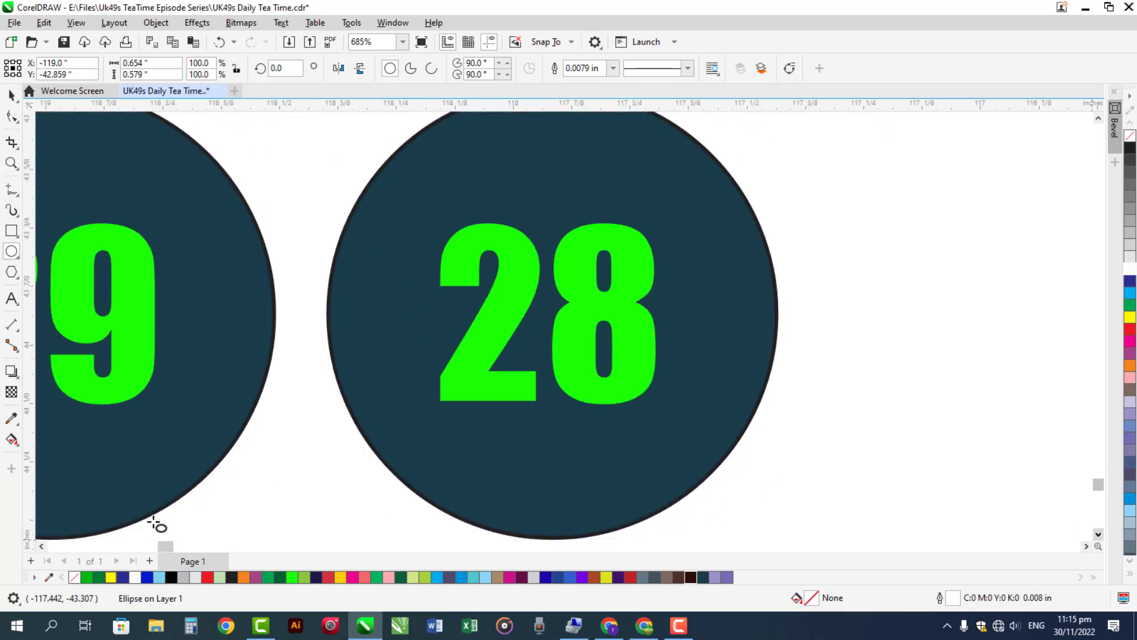
click(41, 546)
click(42, 546)
click(41, 545)
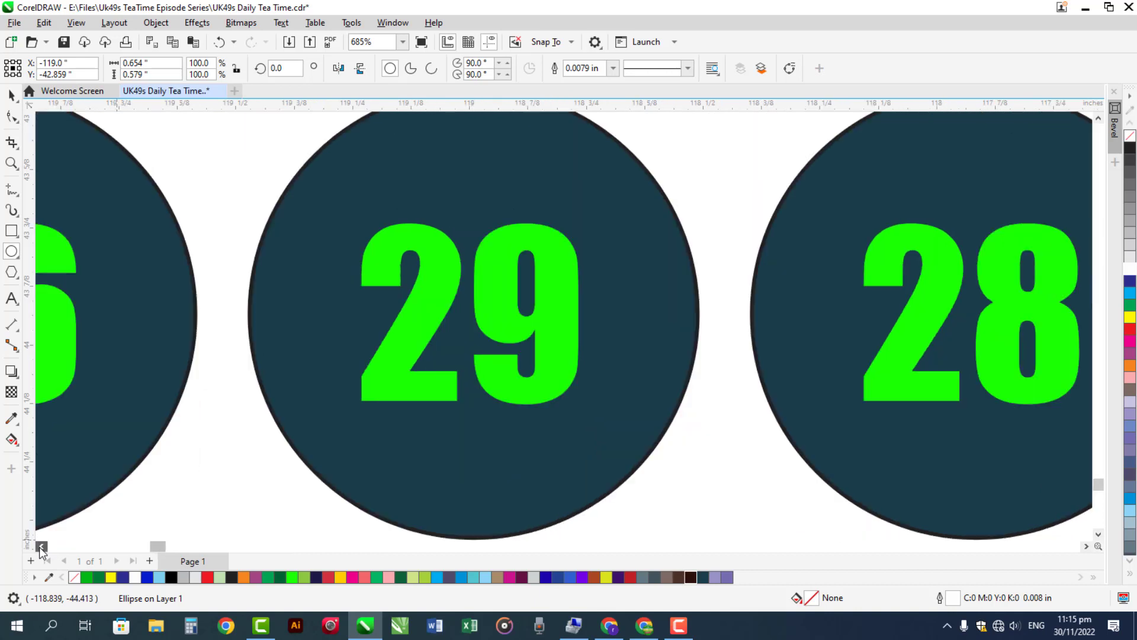
click(41, 545)
drag(533, 166, 848, 475)
right_click(1131, 270)
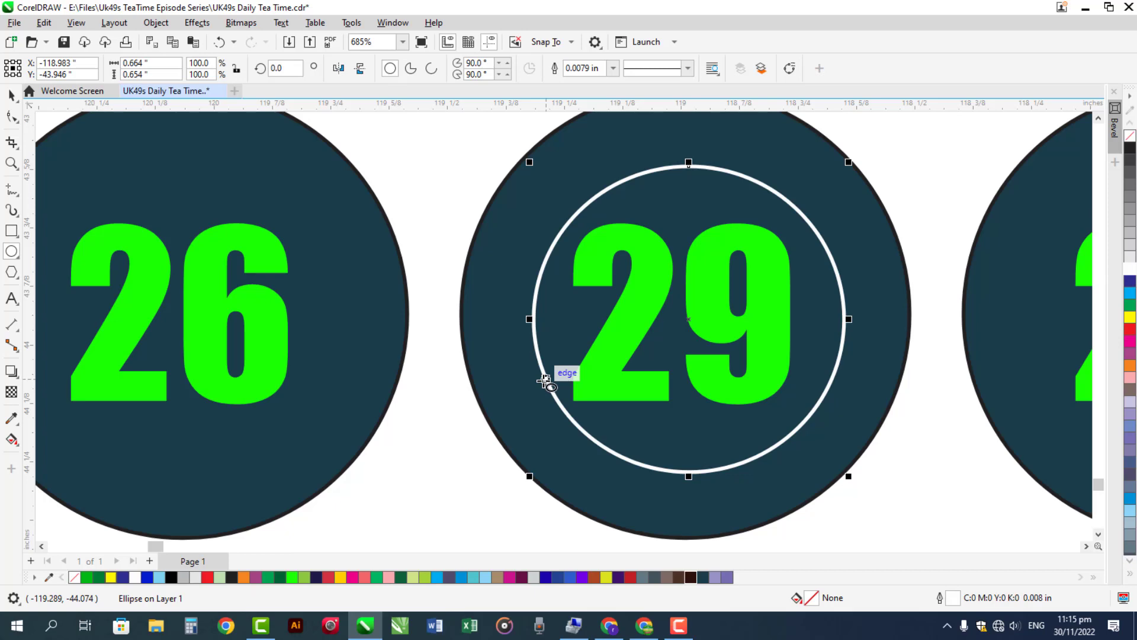
Step: Draw an ellipse about 0.64 by 0.62 inches around the third row's 23 and outline it in white
click(41, 546)
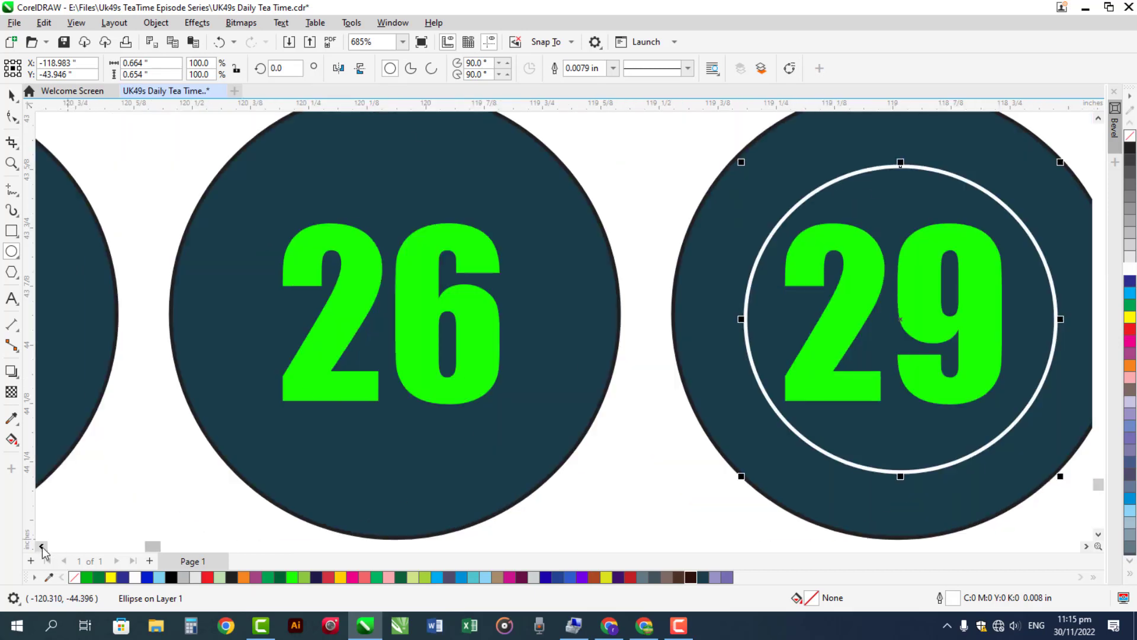
click(42, 546)
click(41, 546)
click(41, 546)
click(41, 546)
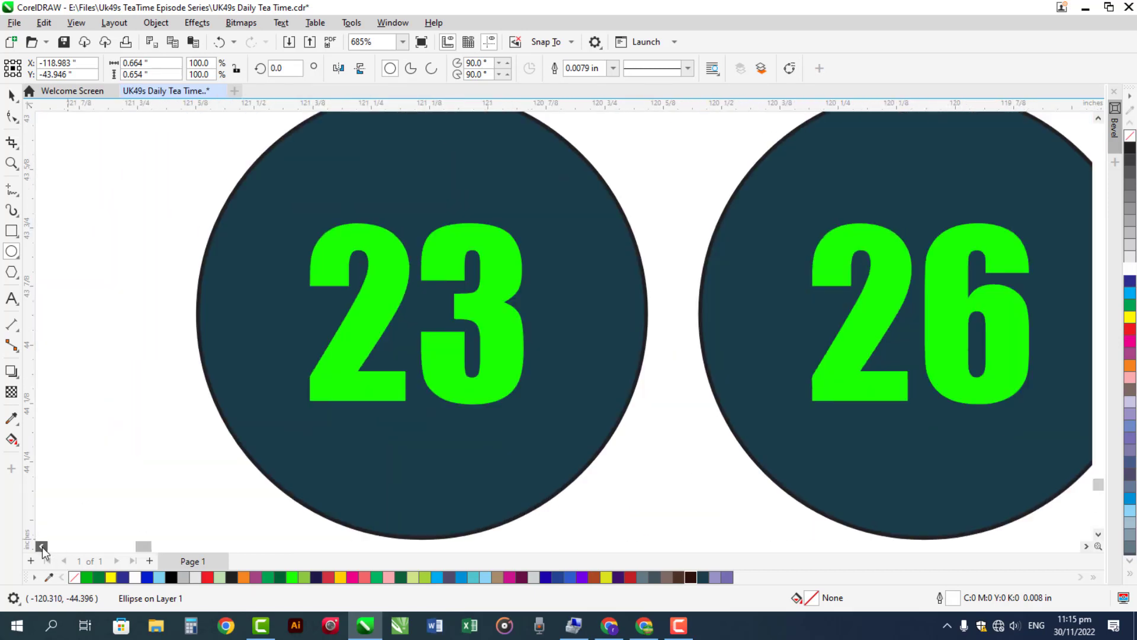
click(42, 545)
drag(380, 170, 683, 462)
right_click(1130, 270)
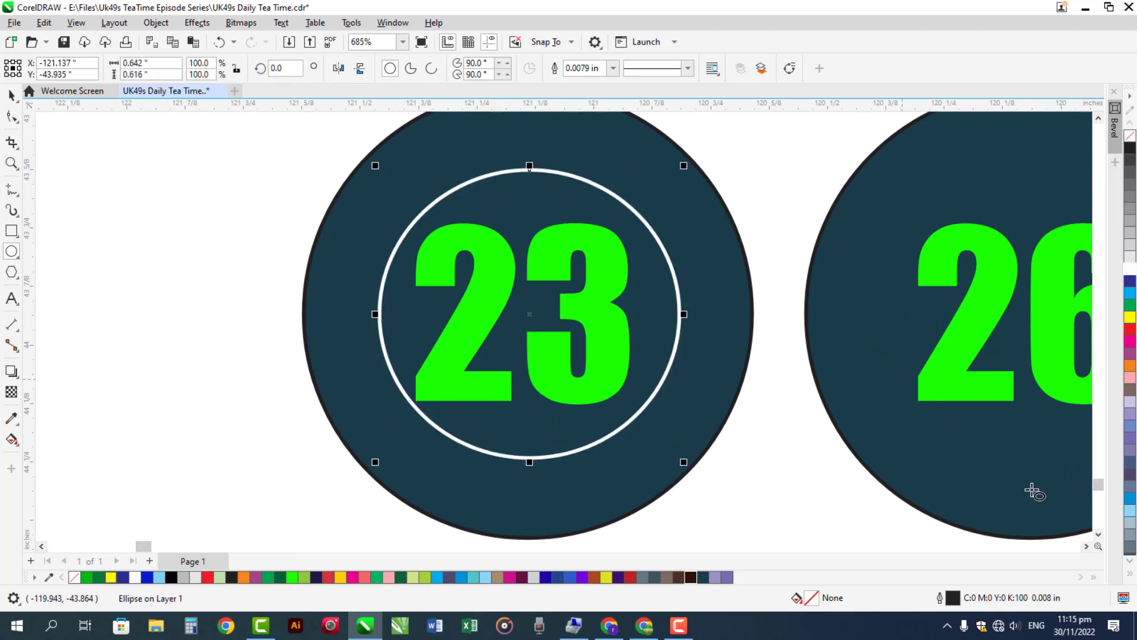
Step: Draw an ellipse about 0.71 by 0.62 inches around the fourth row's 34 and outline it in white
click(1098, 534)
click(1098, 534)
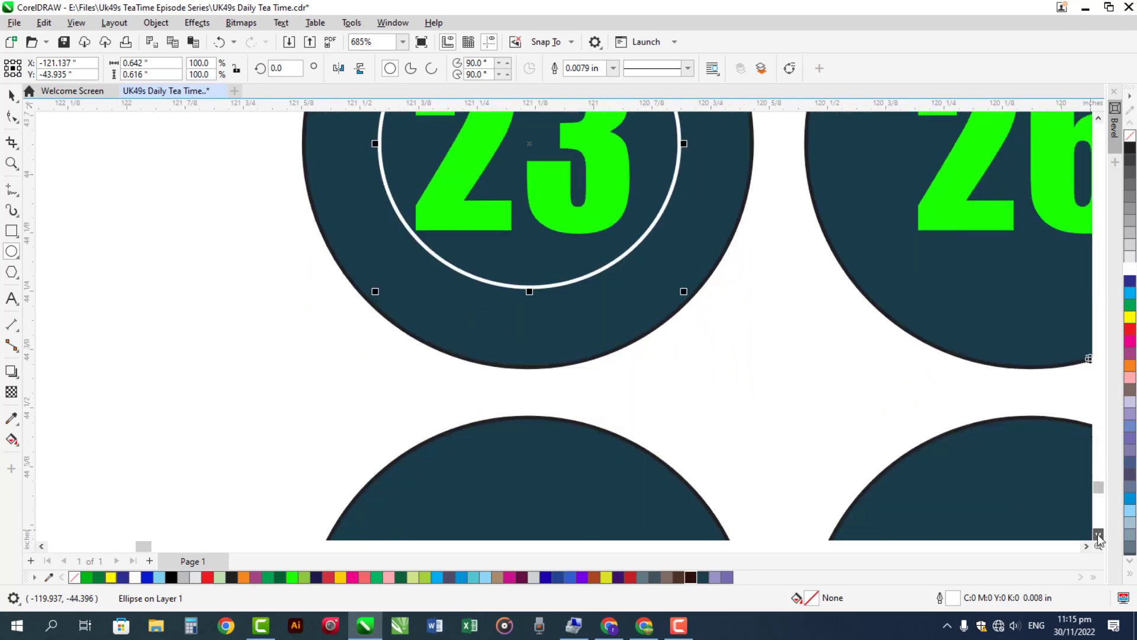
click(1099, 534)
click(1099, 534)
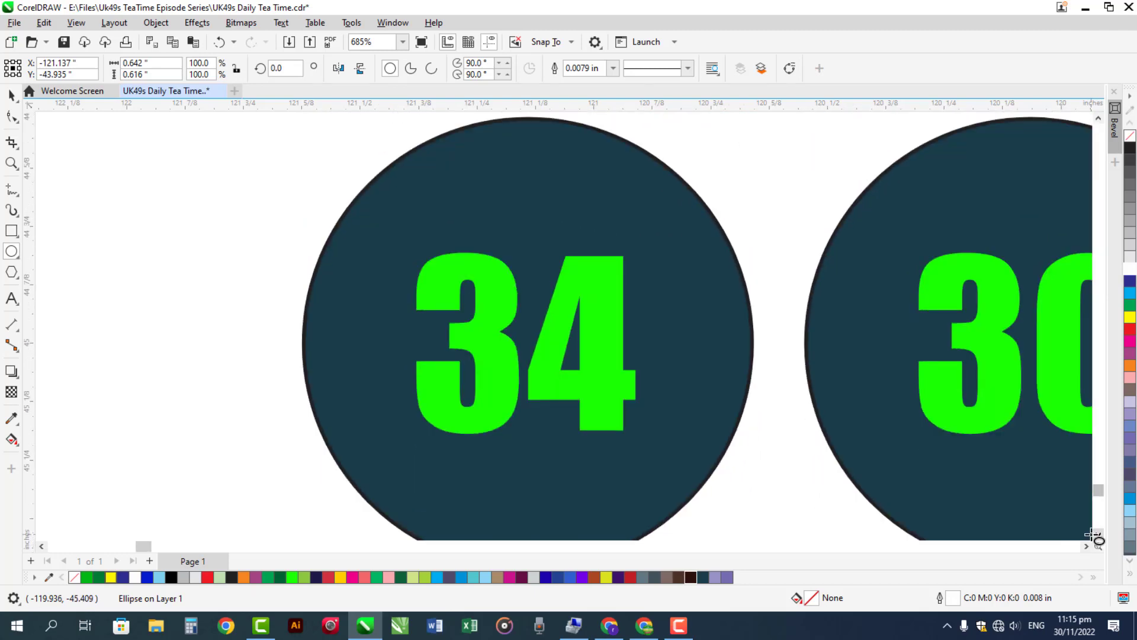
click(1087, 546)
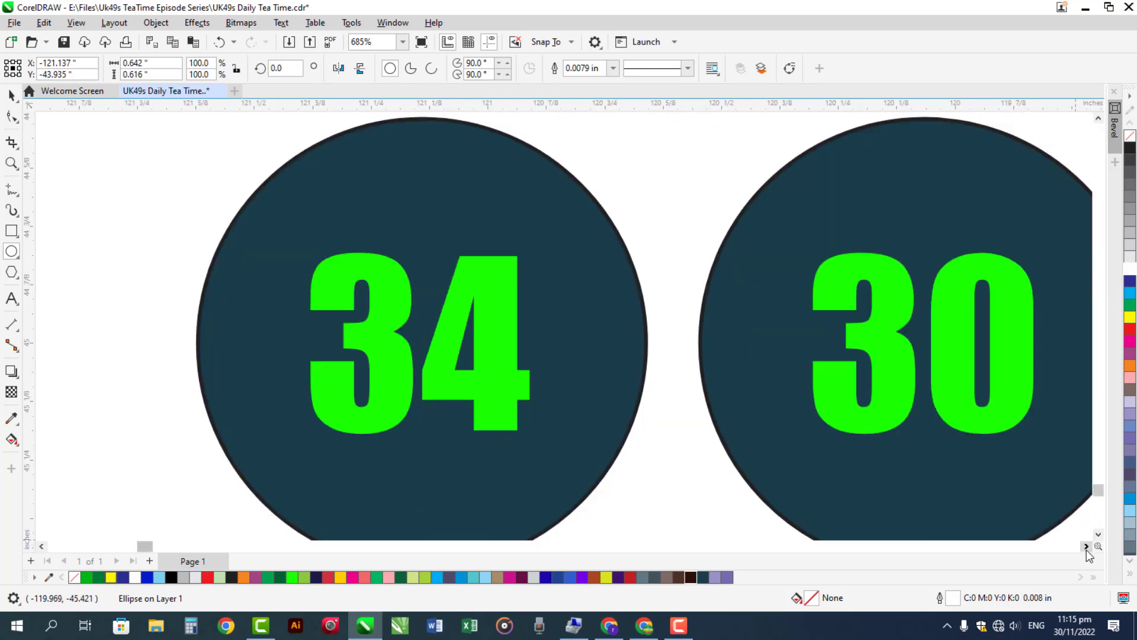
click(1086, 547)
click(42, 546)
drag(253, 186, 594, 483)
right_click(1130, 269)
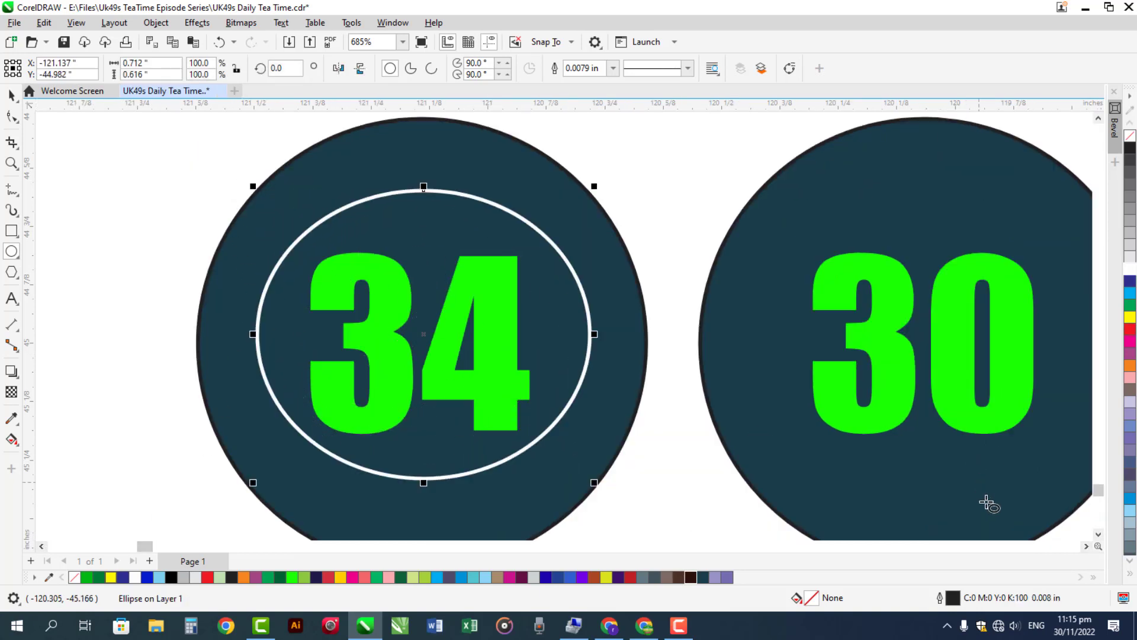
Step: Draw an ellipse about 0.72 by 0.58 inches around the fourth row's 36 and outline it in white
click(1087, 547)
click(1086, 546)
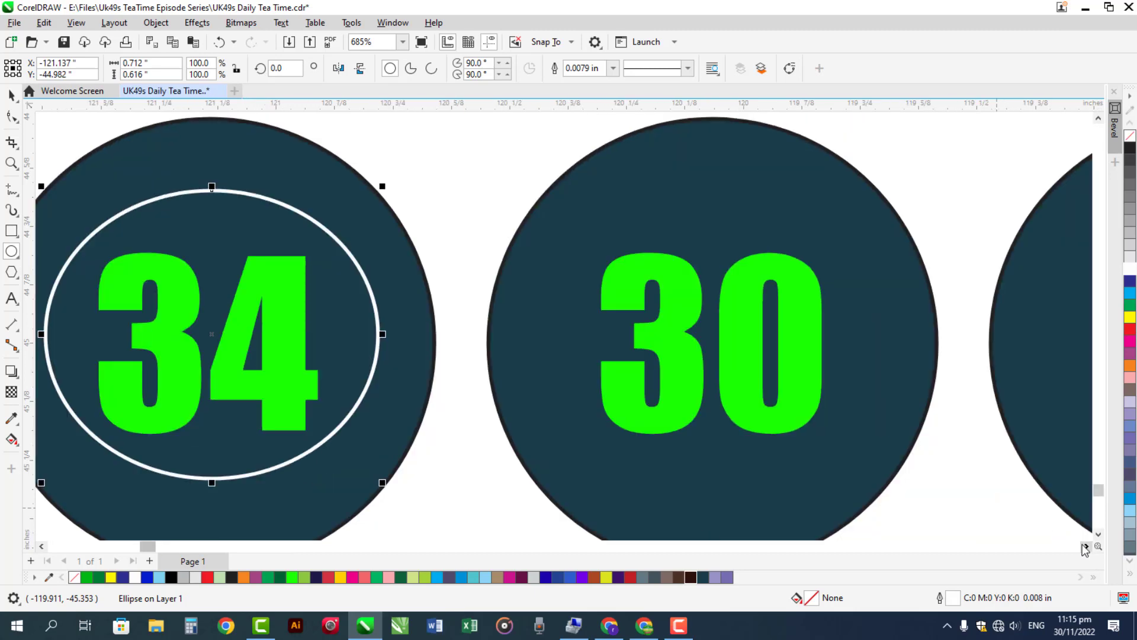
click(1086, 546)
click(1086, 546)
click(1086, 546)
click(1087, 546)
click(1087, 547)
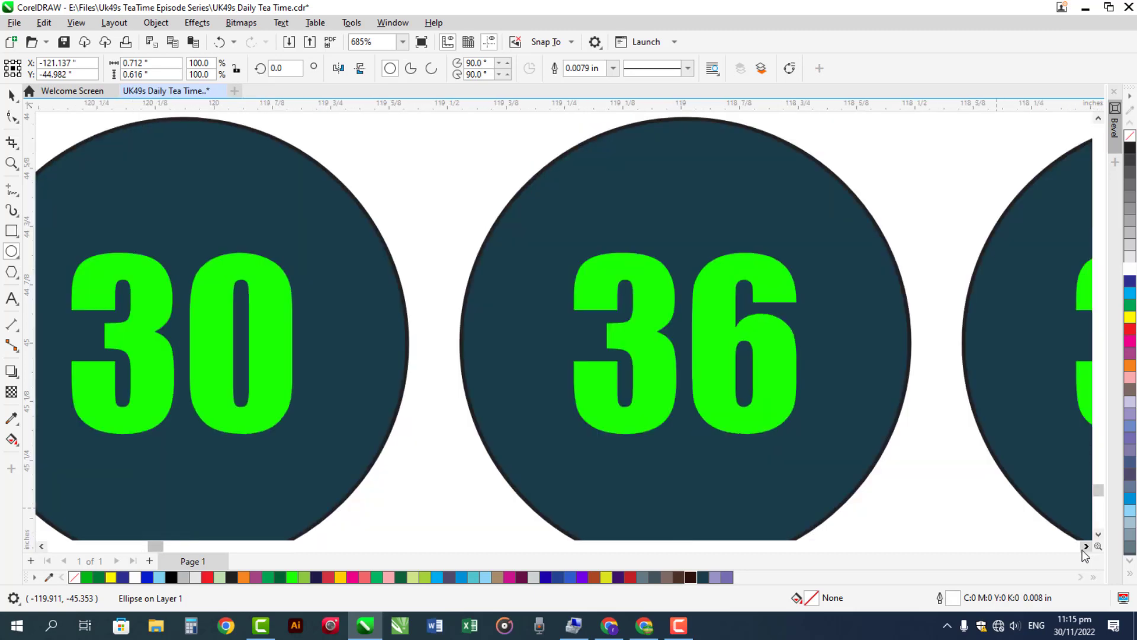
click(1086, 546)
click(1086, 546)
drag(305, 195, 644, 470)
right_click(1130, 271)
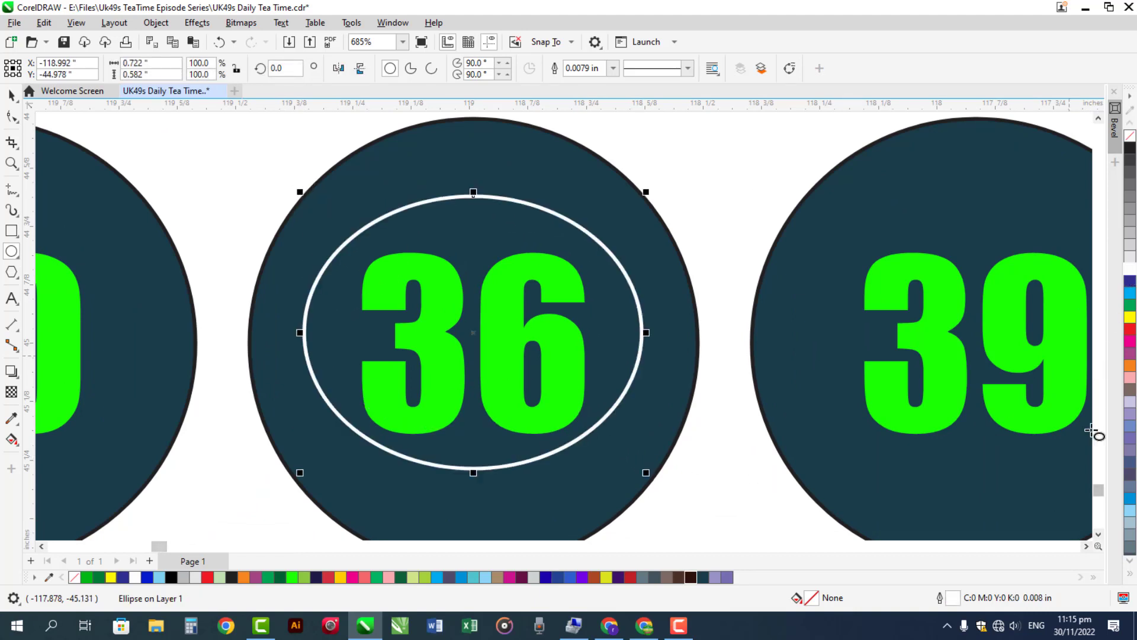
Step: Draw an ellipse about 0.62 by 0.56 inches around the fourth row's 39 and outline it in white
click(1087, 546)
click(1087, 546)
click(1087, 546)
drag(514, 215, 837, 472)
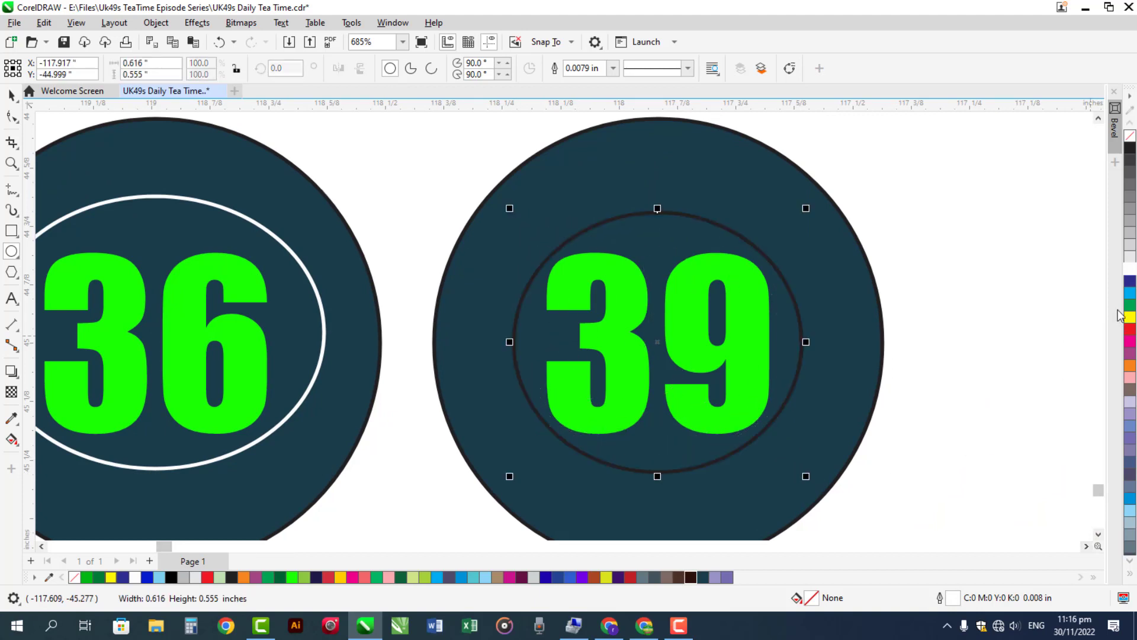
right_click(1130, 270)
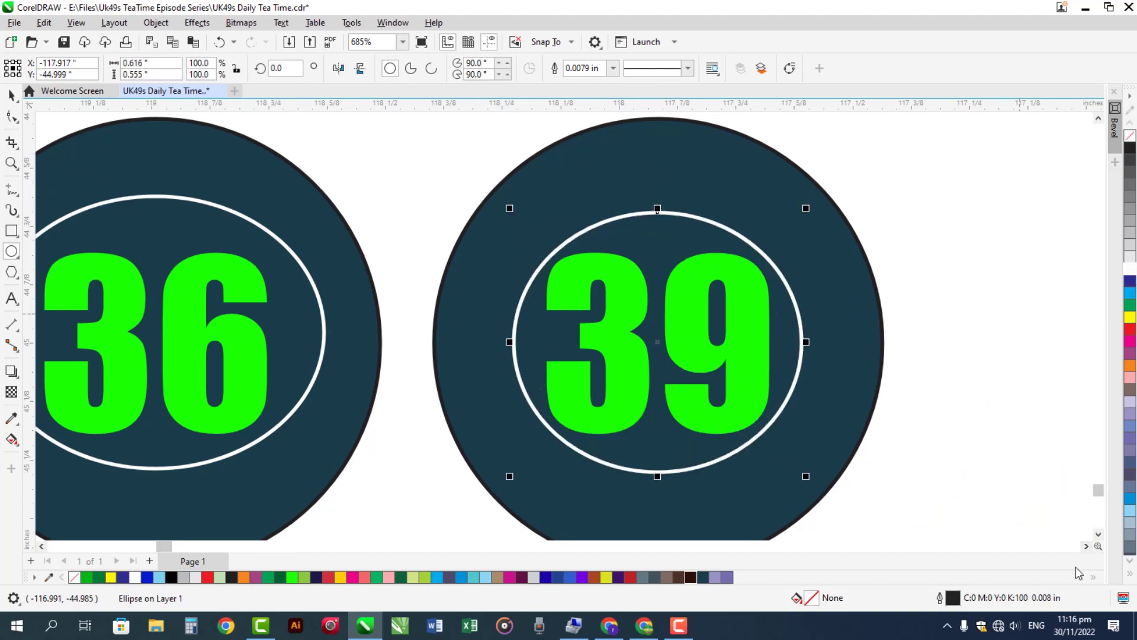
Step: Draw a near-circular ellipse about 0.65 by 0.66 inches around the fifth row's 42 and outline it in white
click(1098, 534)
click(1098, 534)
click(1099, 534)
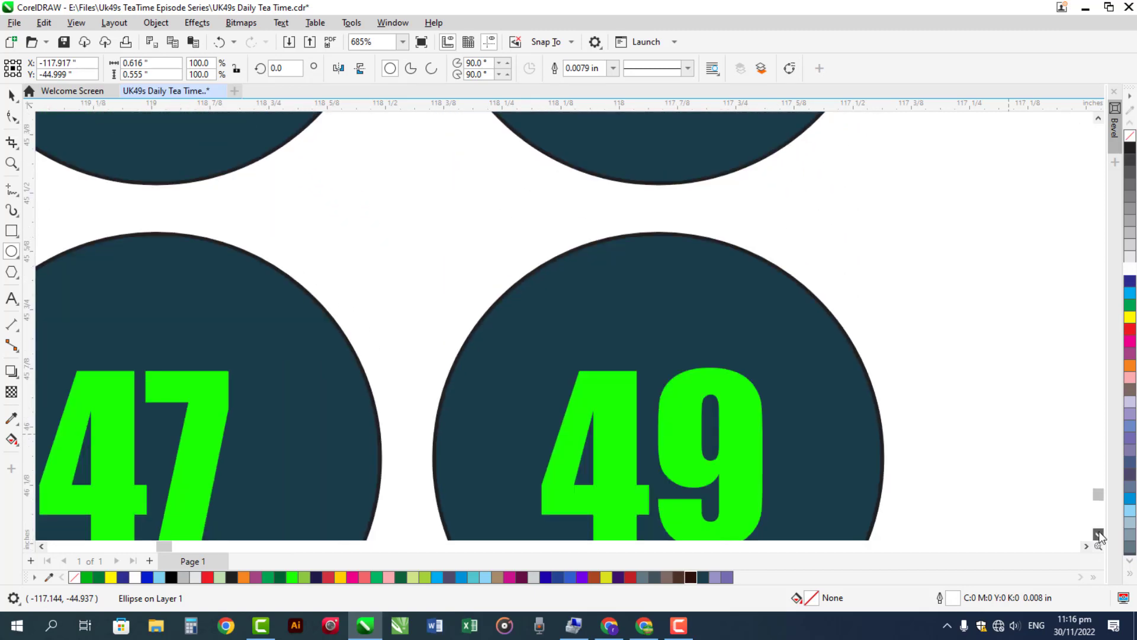
click(1098, 533)
click(41, 546)
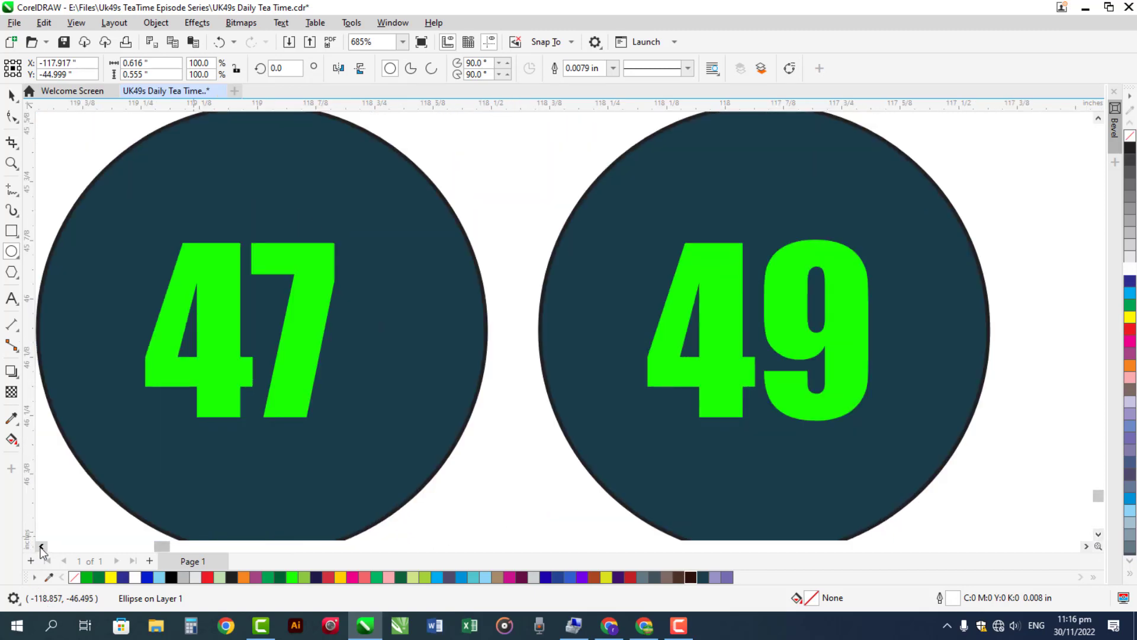
click(42, 546)
click(41, 547)
click(42, 546)
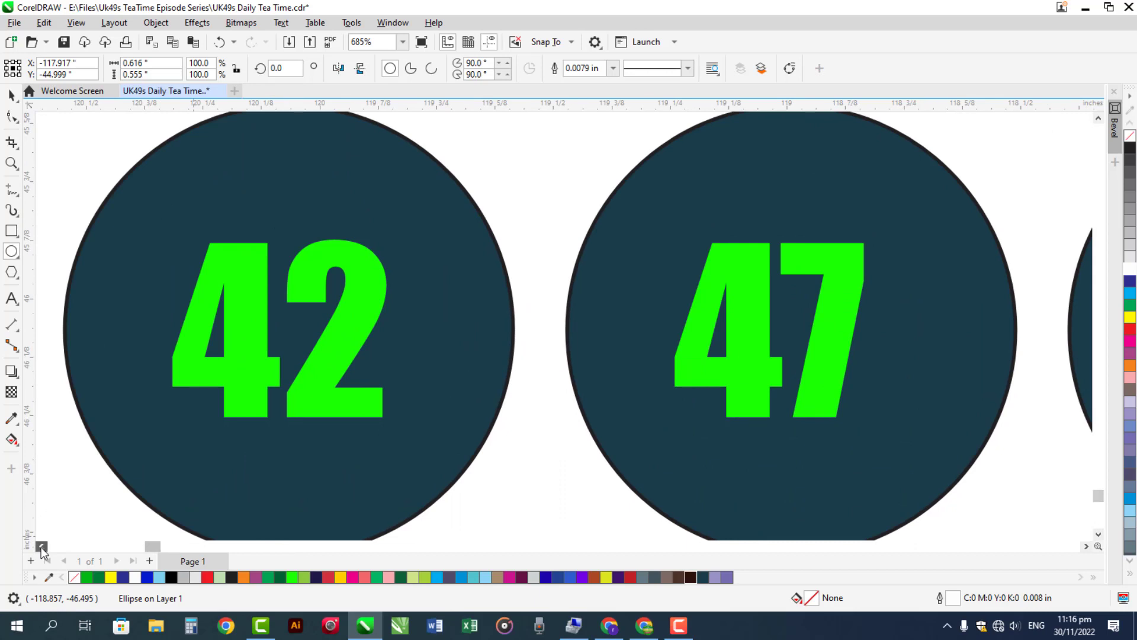
click(41, 546)
click(41, 546)
drag(357, 183, 667, 498)
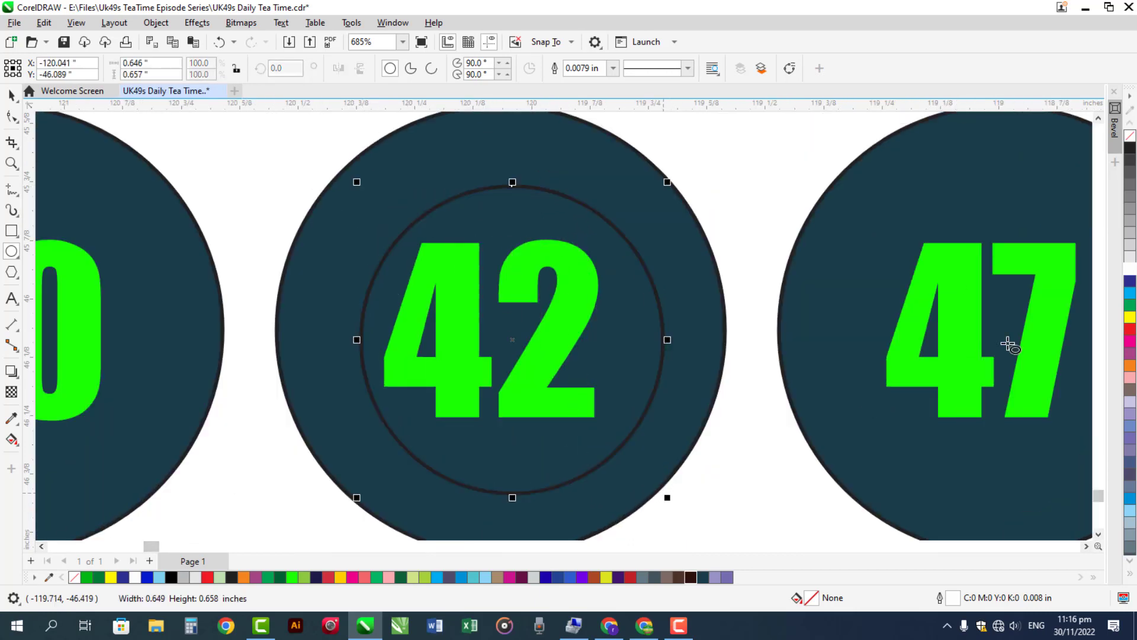
right_click(1130, 270)
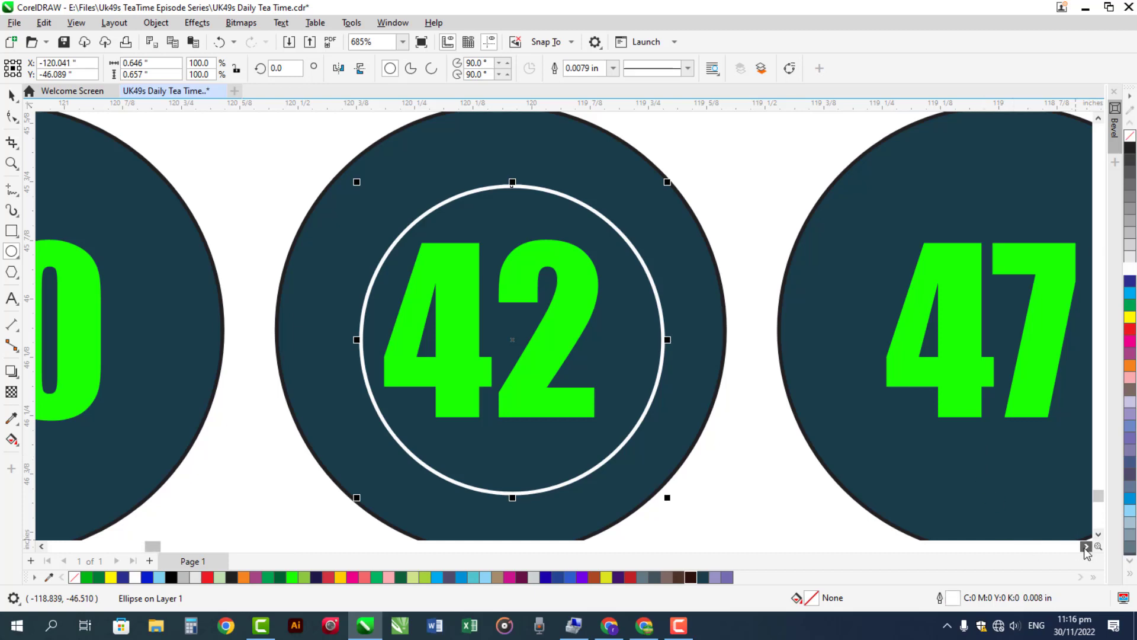
Step: Draw an ellipse about 0.73 by 0.61 inches around the fifth row's 49 and outline it in white
click(1086, 546)
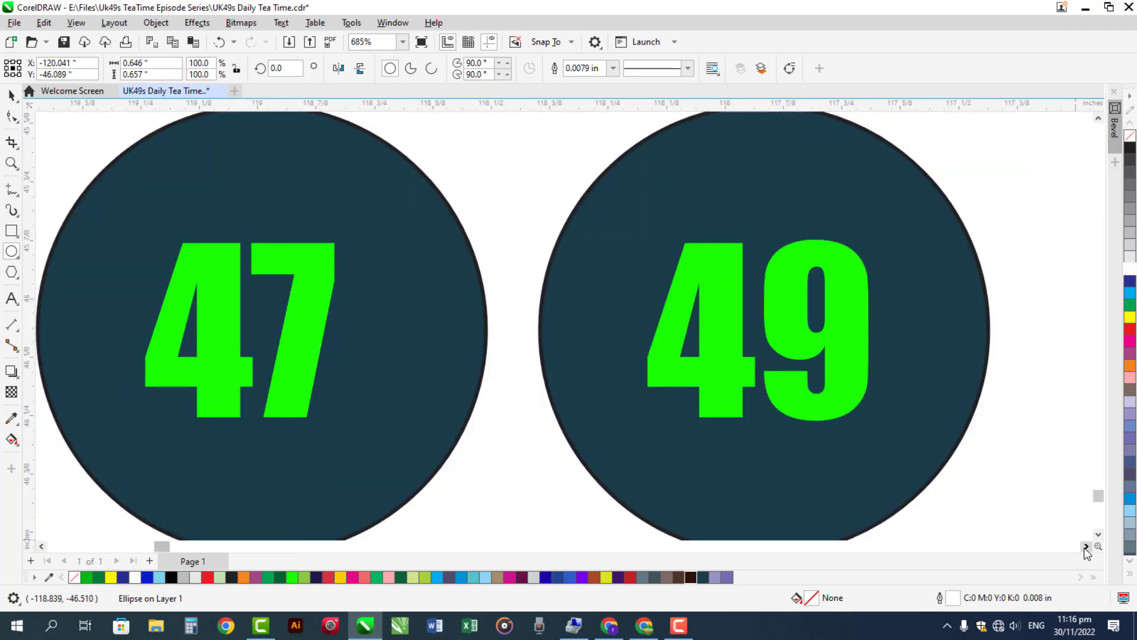
click(1087, 546)
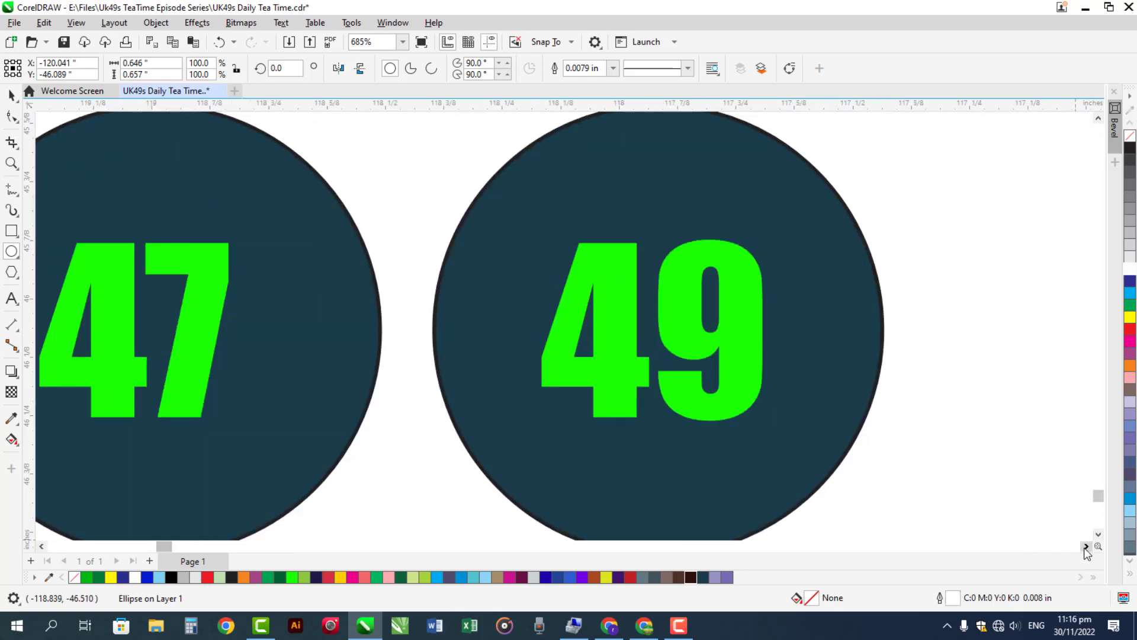
click(1086, 546)
drag(376, 182, 723, 475)
right_click(1130, 270)
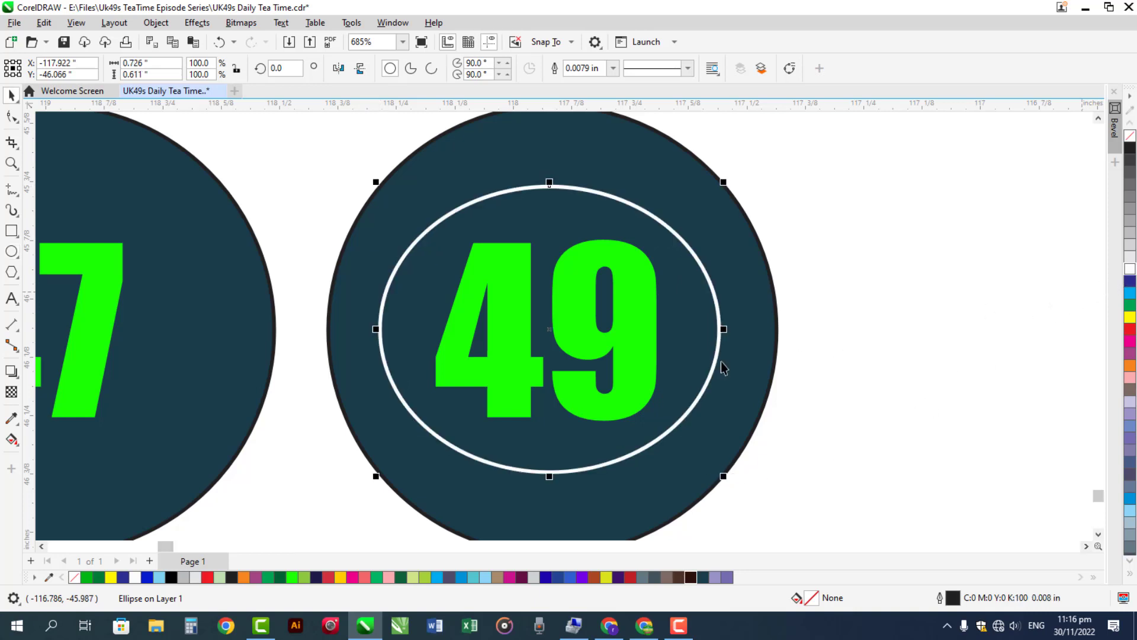
Step: Place a copy of the number 49 just outside its ball and shrink it about its centre to about 0.36 by 0.3 inches
drag(645, 349, 978, 380)
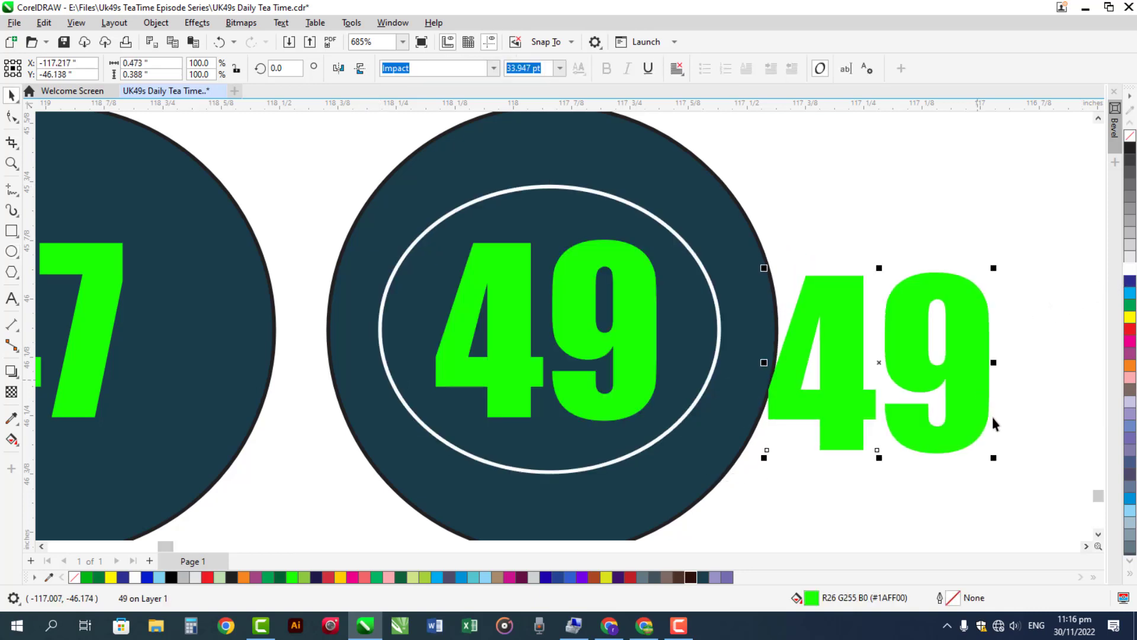
drag(968, 452, 967, 452)
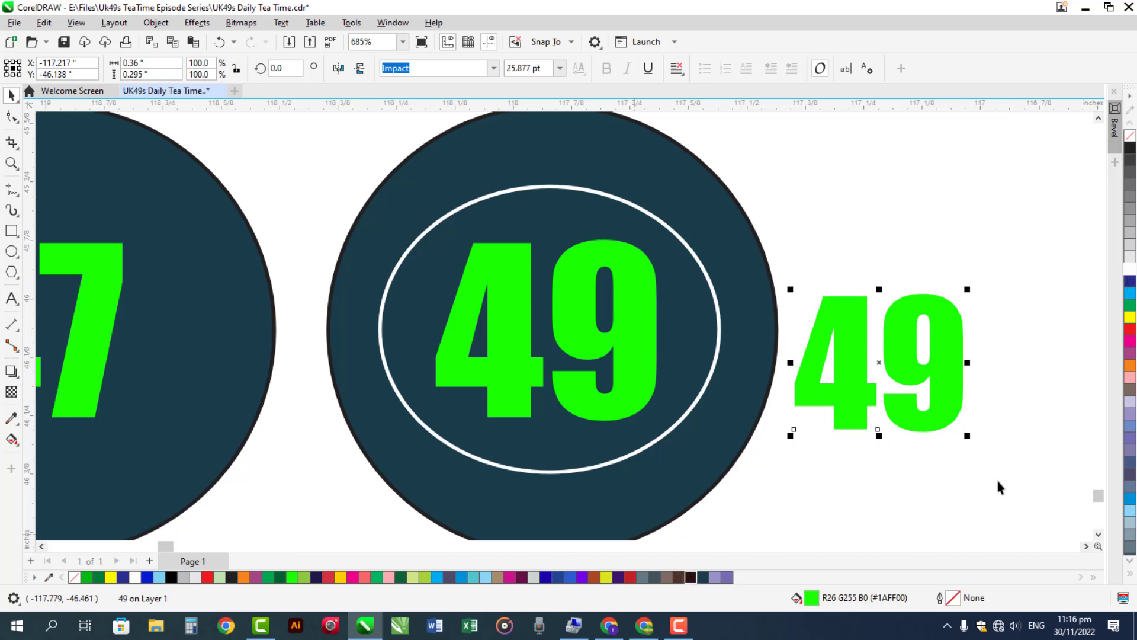
Step: Move the small copy of the number 49 below the last two balls and fill it with dark brown
click(1099, 533)
click(1099, 533)
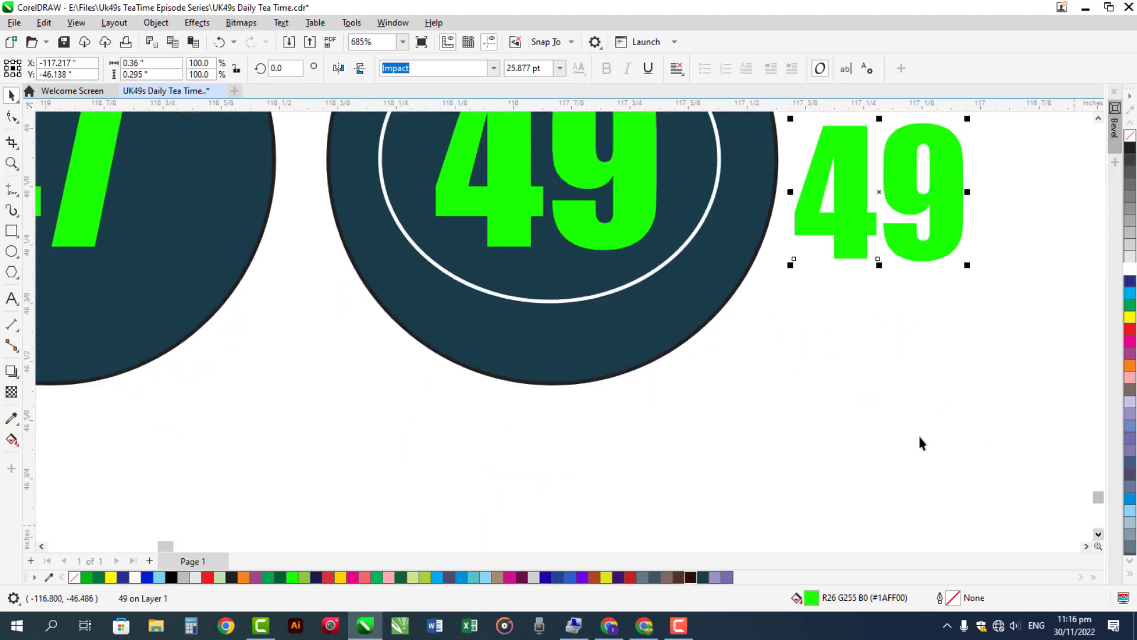
drag(934, 192, 359, 450)
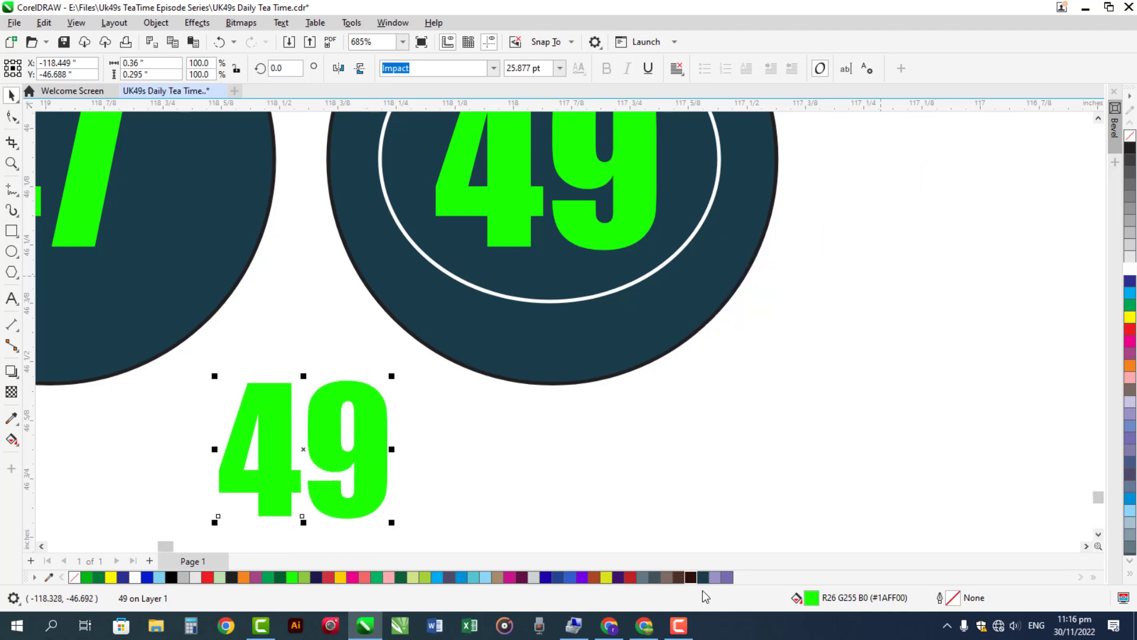
click(691, 577)
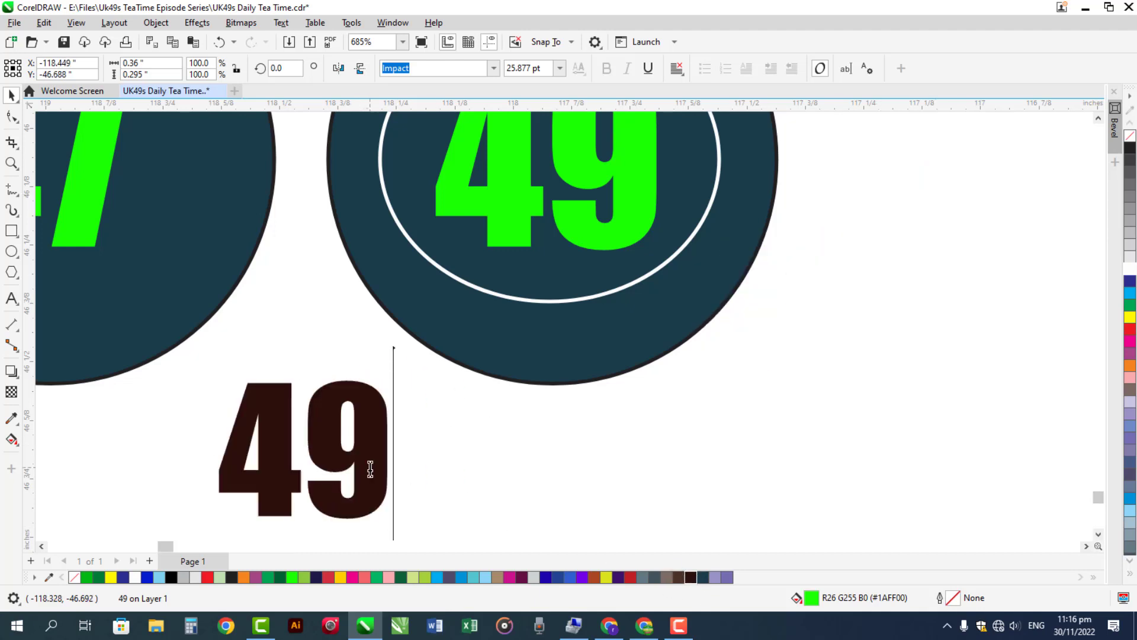
Step: Replace the dark brown 49 with the text "hot balls" and shrink it to about 0.51 by 0.12 inches
text(hot )
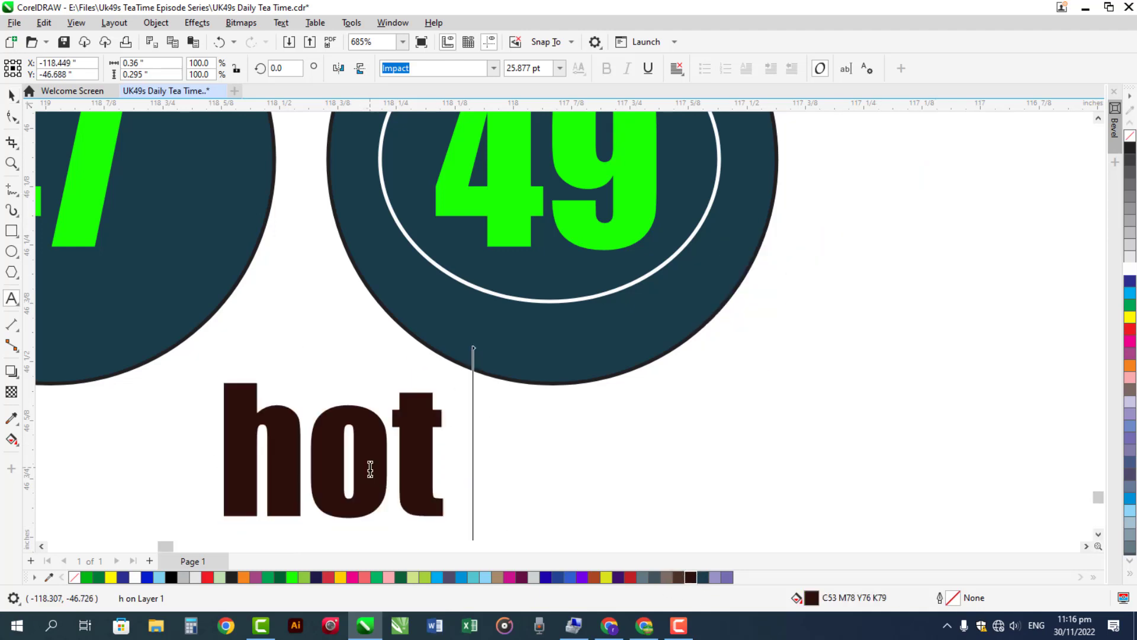
text(balls)
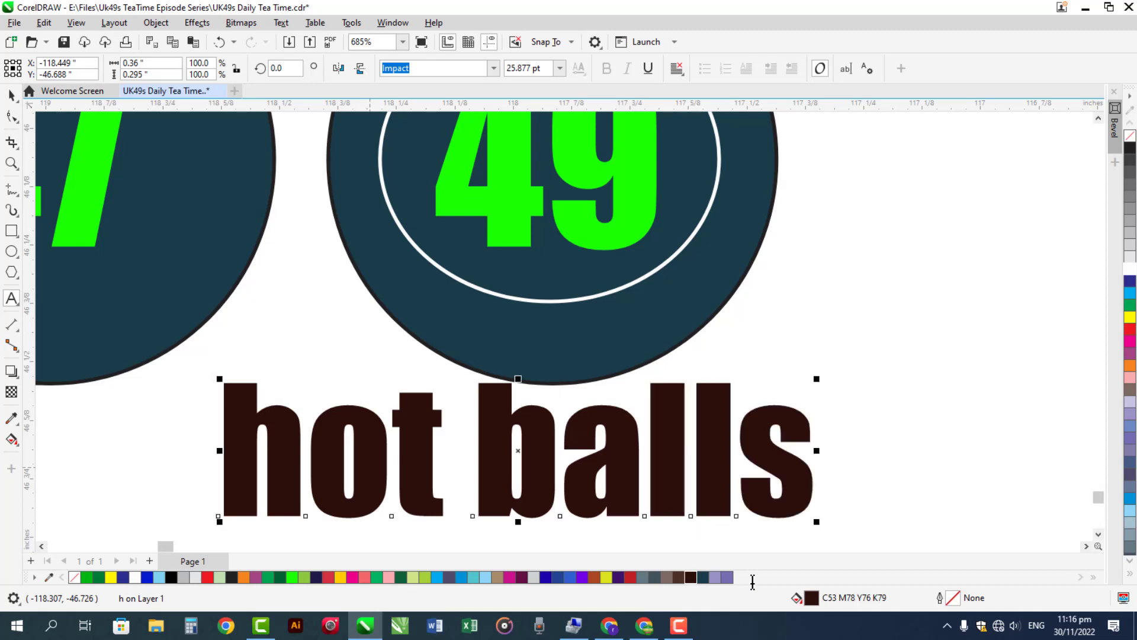
key(ctrl+space)
drag(538, 510, 467, 461)
Step: Add a second line reading "8-39-49-36-23" under the "hot balls" text
key(ctrl+space)
key(Return)
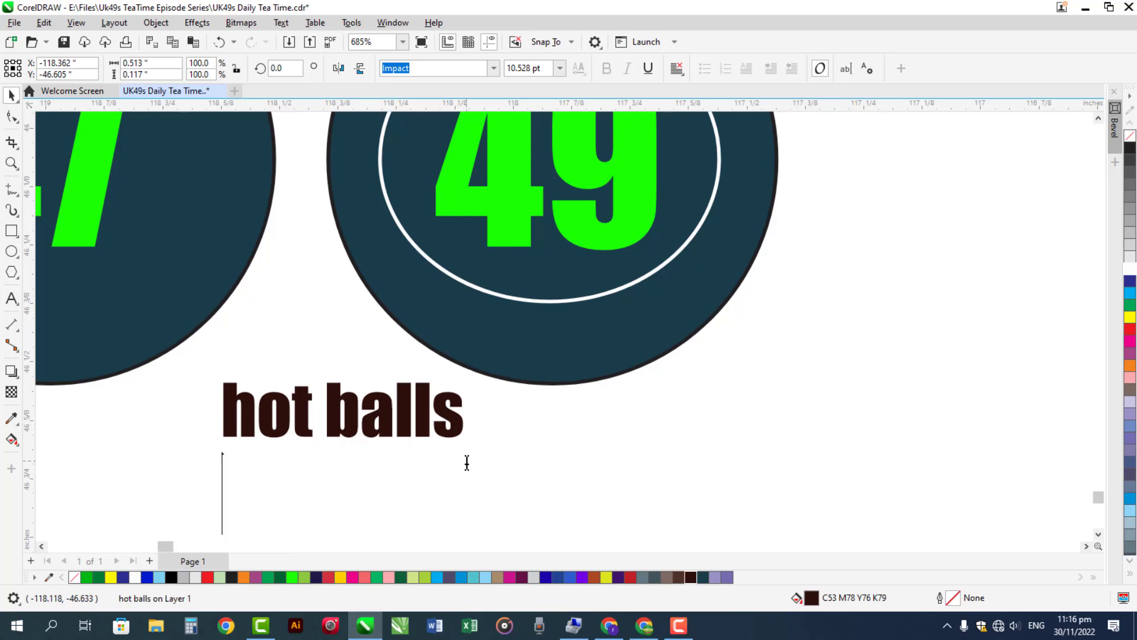
text(8)
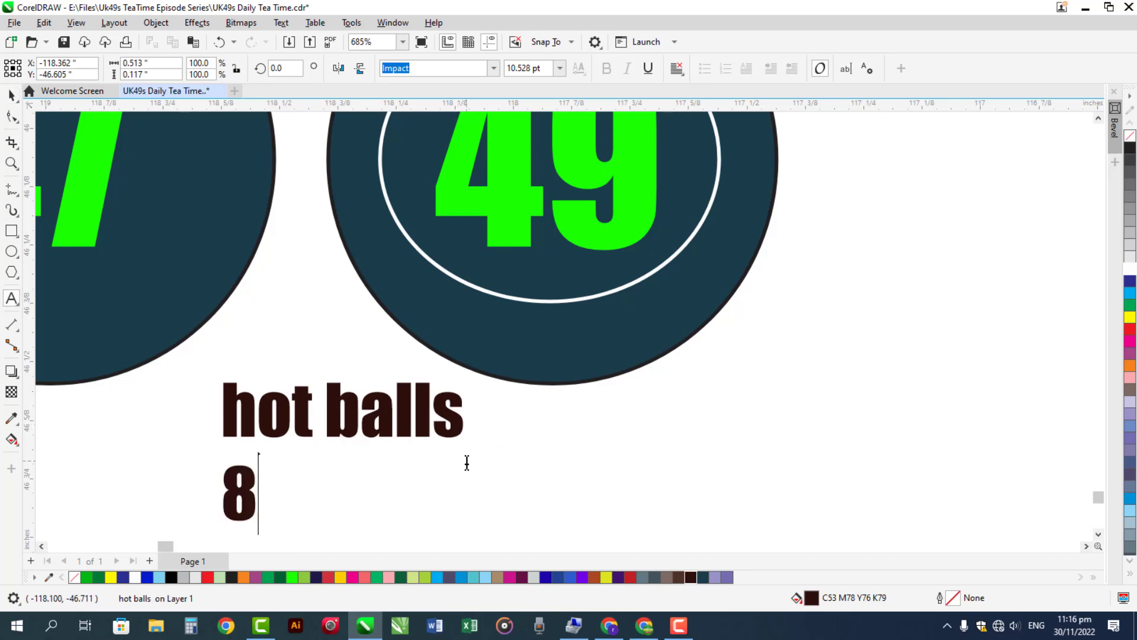
text(-39-)
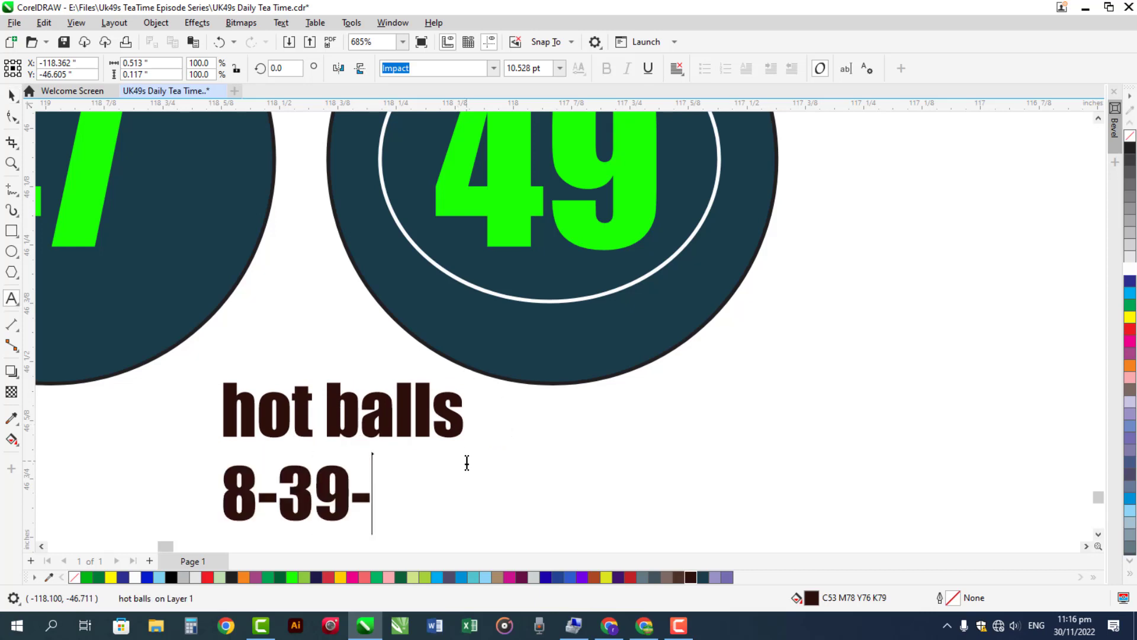
text(4)
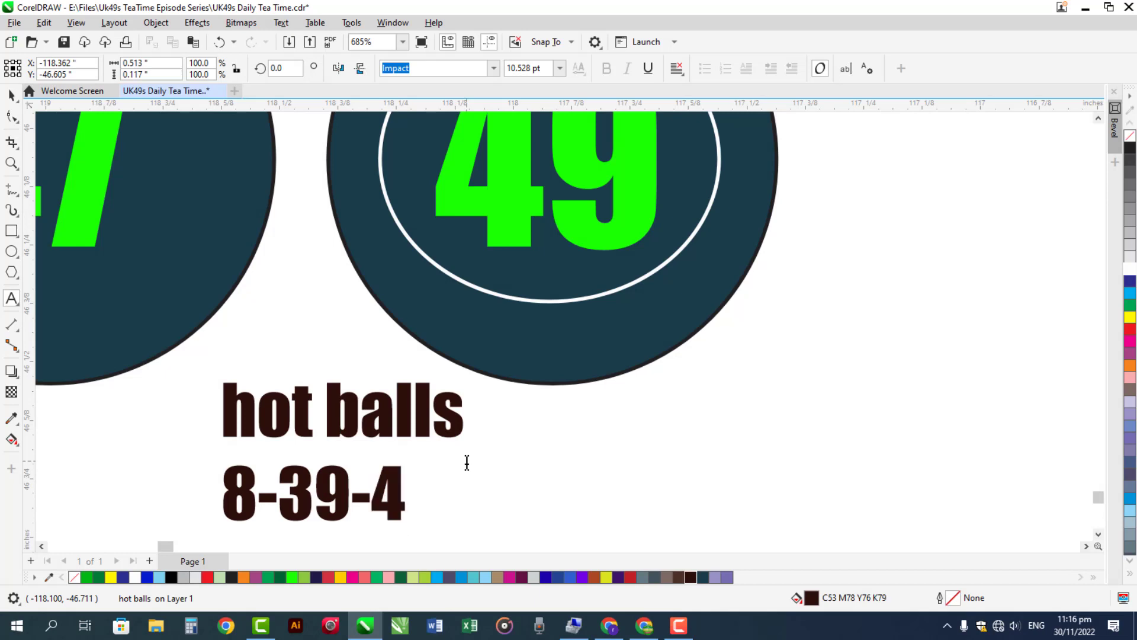
text(9-36-)
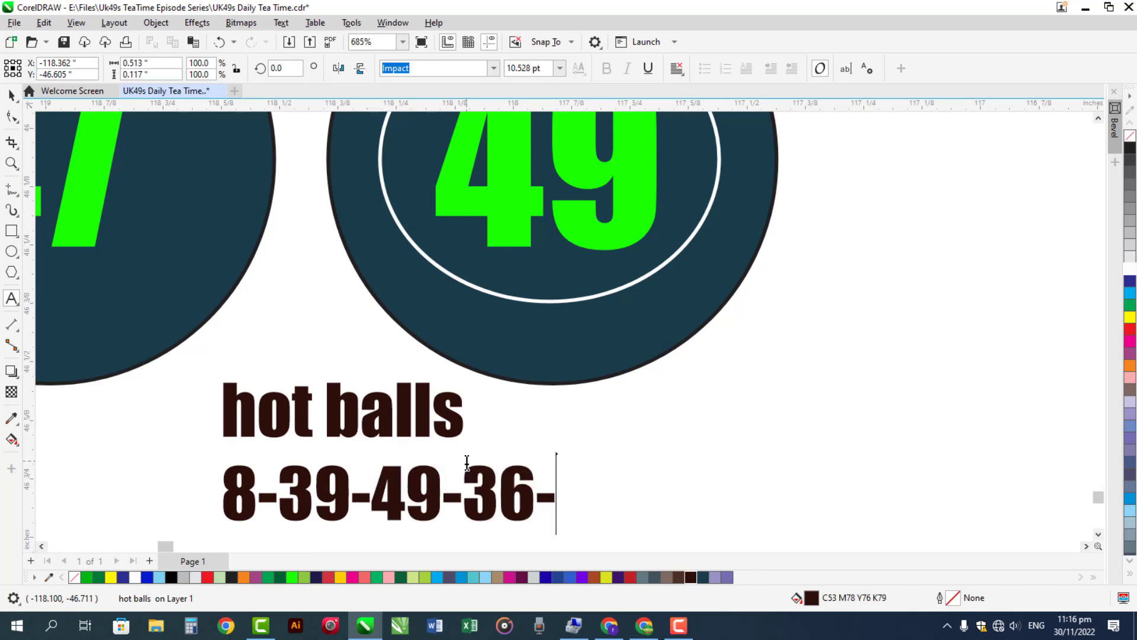
text(23)
key(Escape)
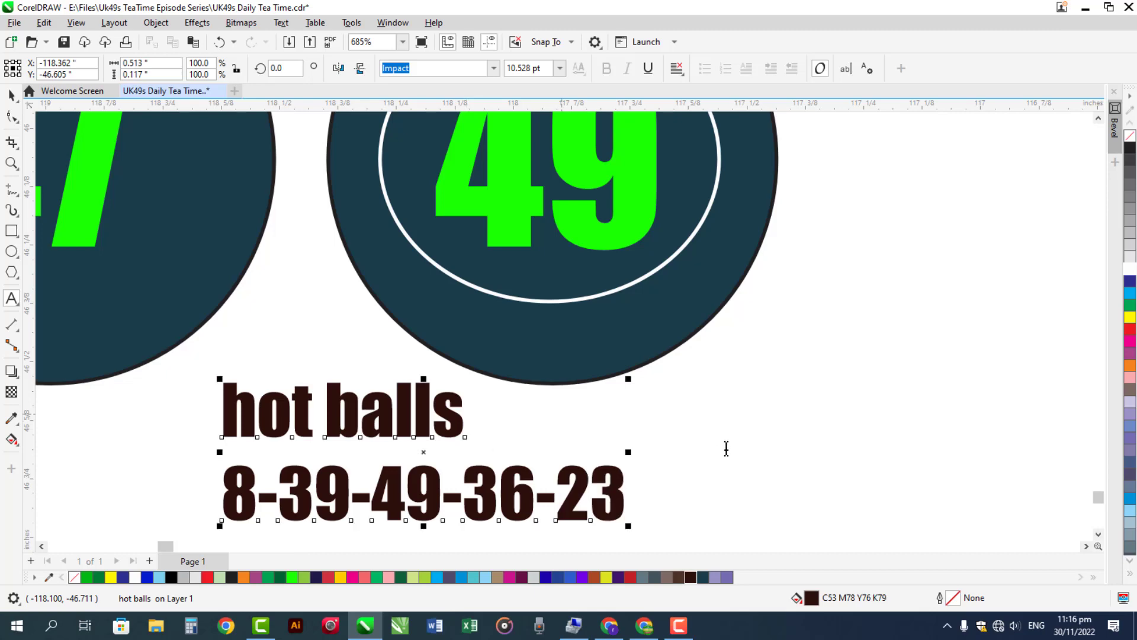